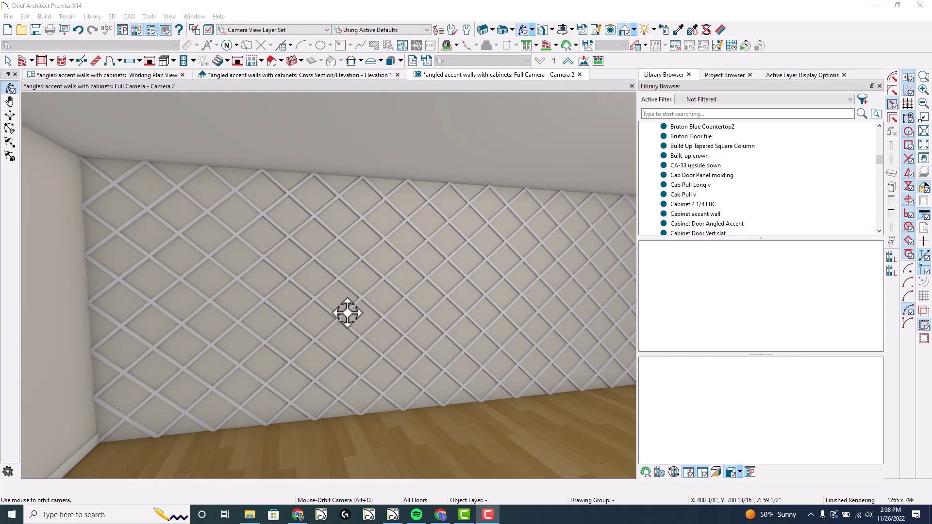
pyautogui.moveTo(336, 316); pyautogui.dragTo(345, 316)
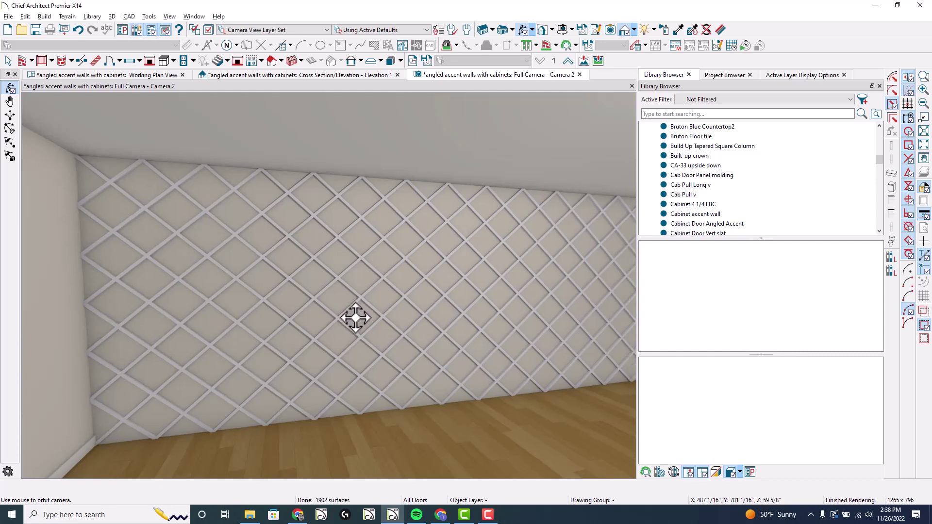
pyautogui.moveTo(299, 324); pyautogui.dragTo(365, 284)
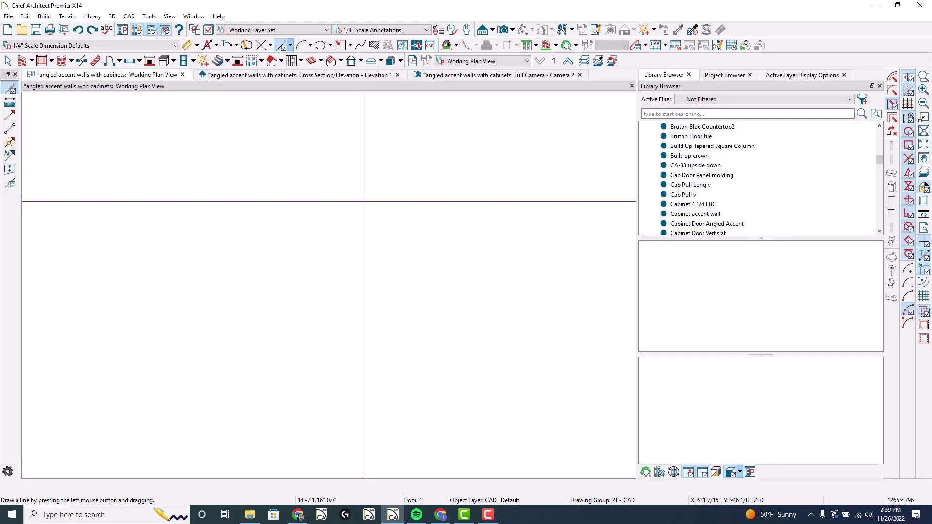
# Draw a rectangular polyline 36" by 36" in the open area of the plan view
pyautogui.click(340, 45)
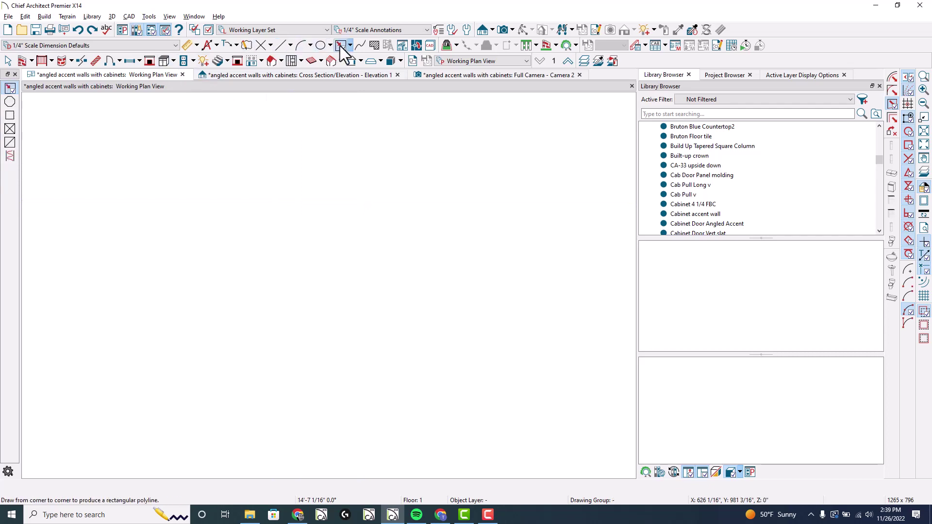
pyautogui.moveTo(273, 354); pyautogui.dragTo(363, 265)
pyautogui.press('Tab')
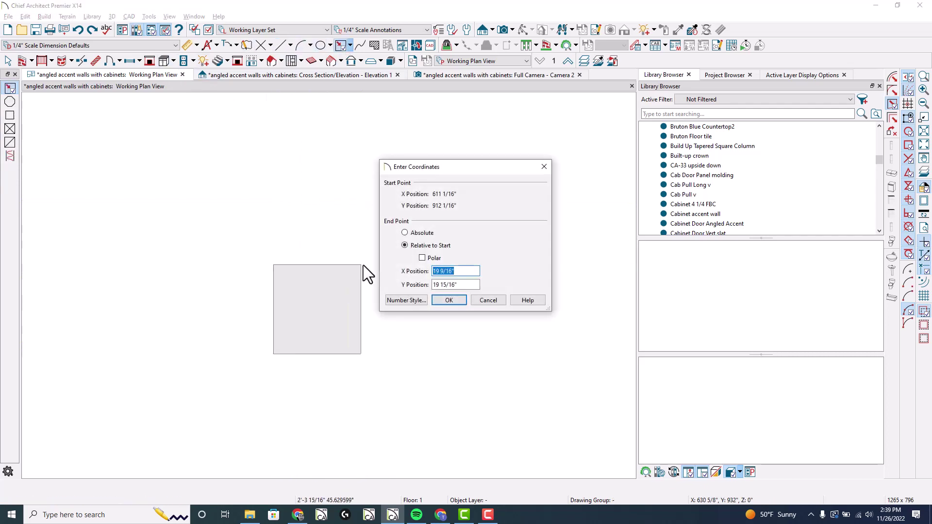
pyautogui.write('36')
pyautogui.press('Tab')
pyautogui.write('36')
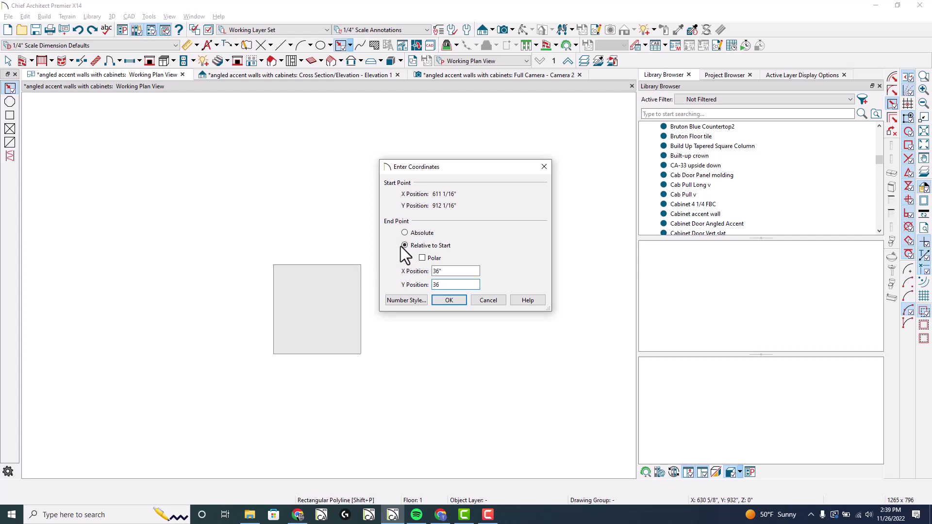
pyautogui.click(453, 298)
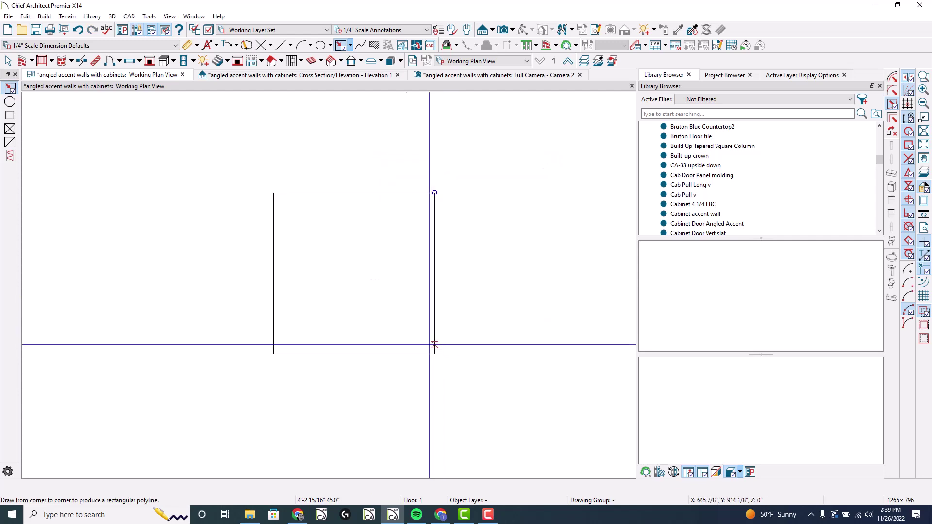
# Draw a CAD line from the square's lower-left to upper-right corner and extend it past both corners at 45°
pyautogui.press('/')
pyautogui.moveTo(273, 360); pyautogui.dragTo(433, 193)
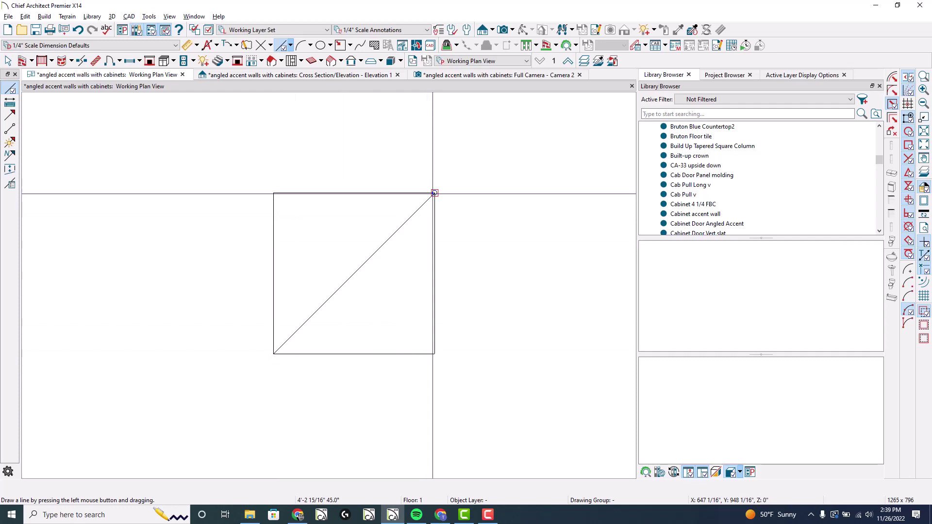
pyautogui.click(376, 253)
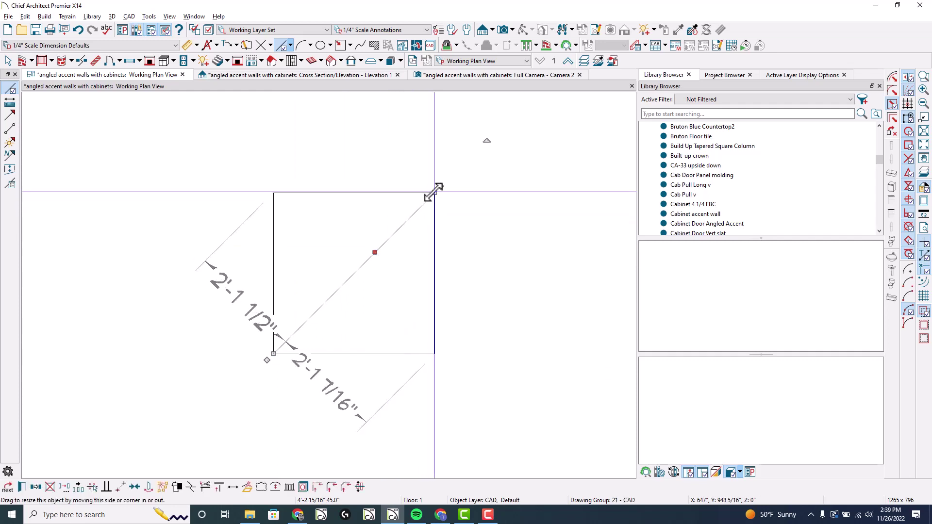
pyautogui.moveTo(428, 196); pyautogui.dragTo(476, 152)
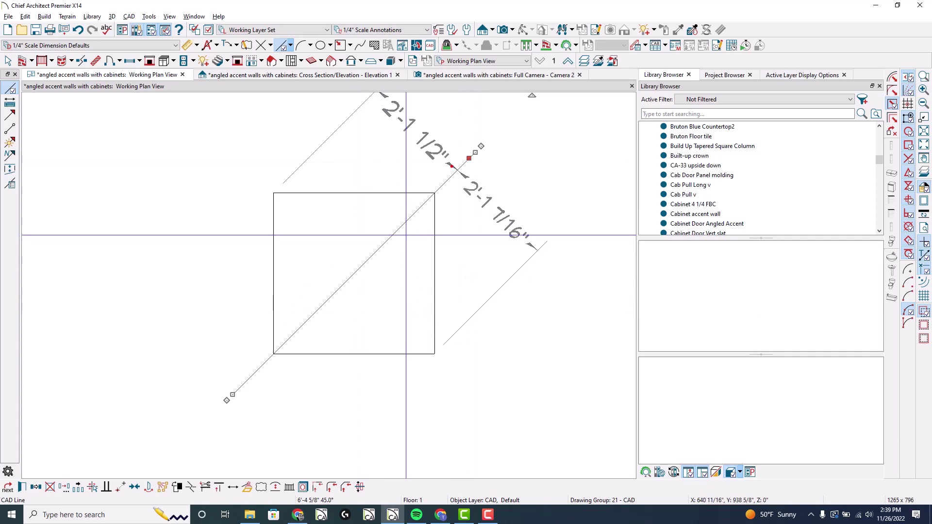
pyautogui.moveTo(452, 171); pyautogui.dragTo(482, 141)
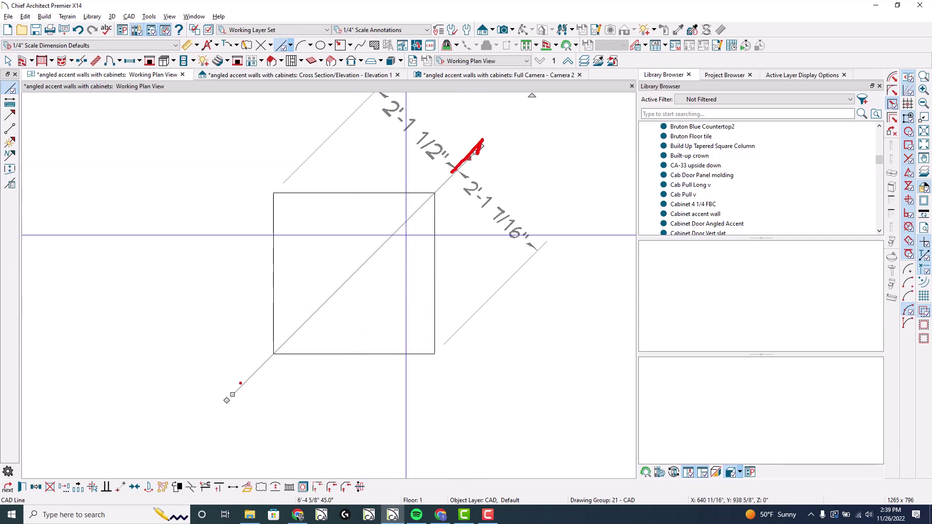
pyautogui.moveTo(241, 384); pyautogui.dragTo(220, 405)
pyautogui.press('Escape')
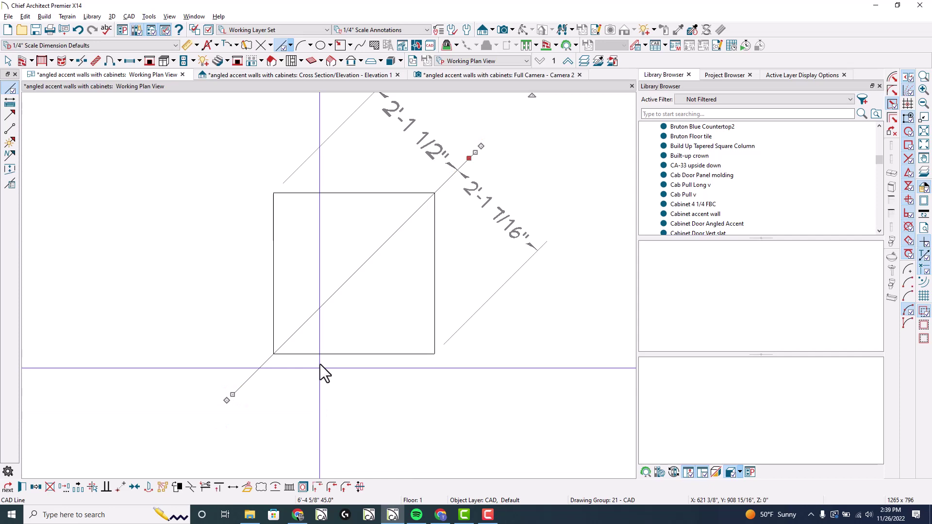
# Copy the diagonal line and rotate the copy 90° about its midpoint to form an X through the square
pyautogui.click(354, 271)
pyautogui.click(354, 273)
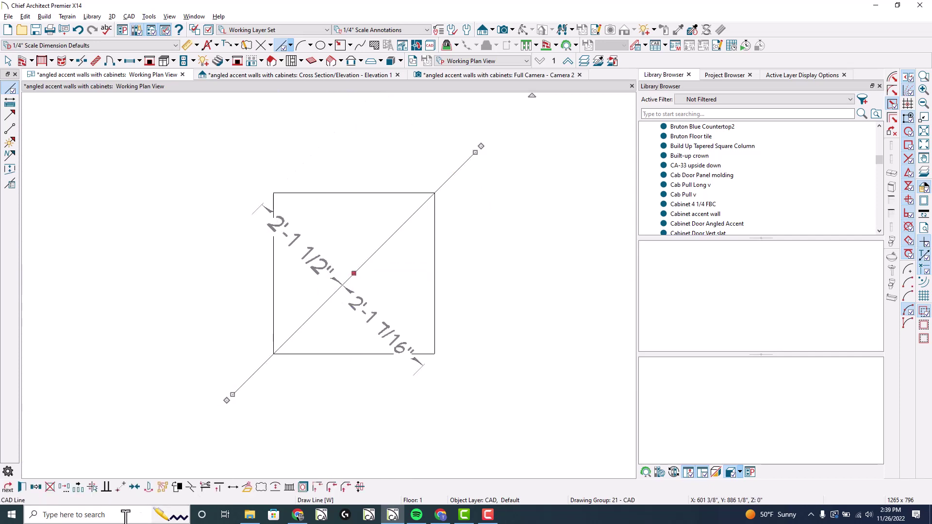
pyautogui.click(35, 487)
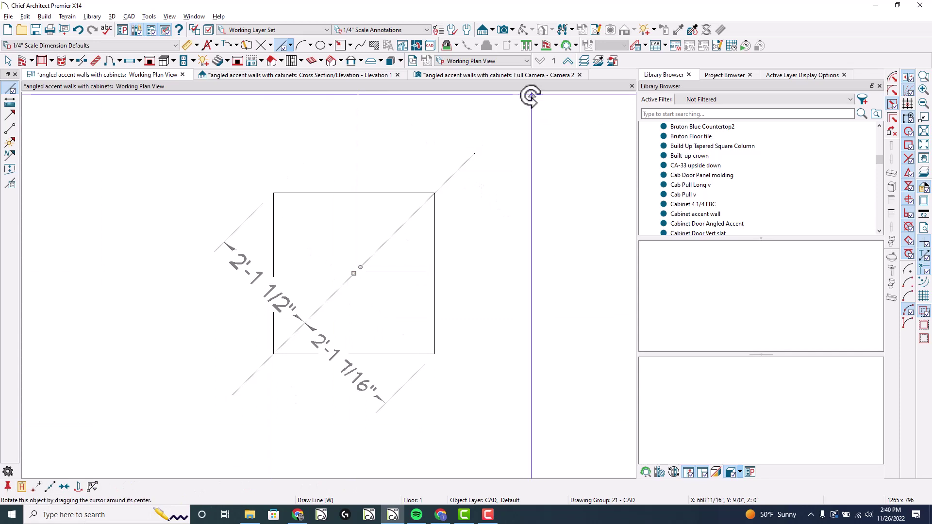
pyautogui.moveTo(530, 93)
pyautogui.mouseDown()
pyautogui.moveTo(468, 94)
pyautogui.moveTo(261, 152)
pyautogui.moveTo(250, 171)
pyautogui.mouseUp()
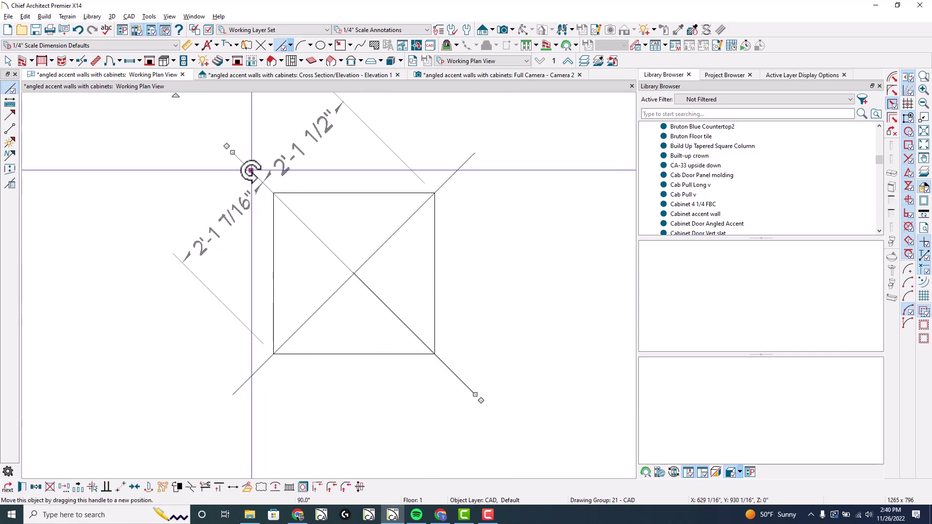
pyautogui.press('Escape')
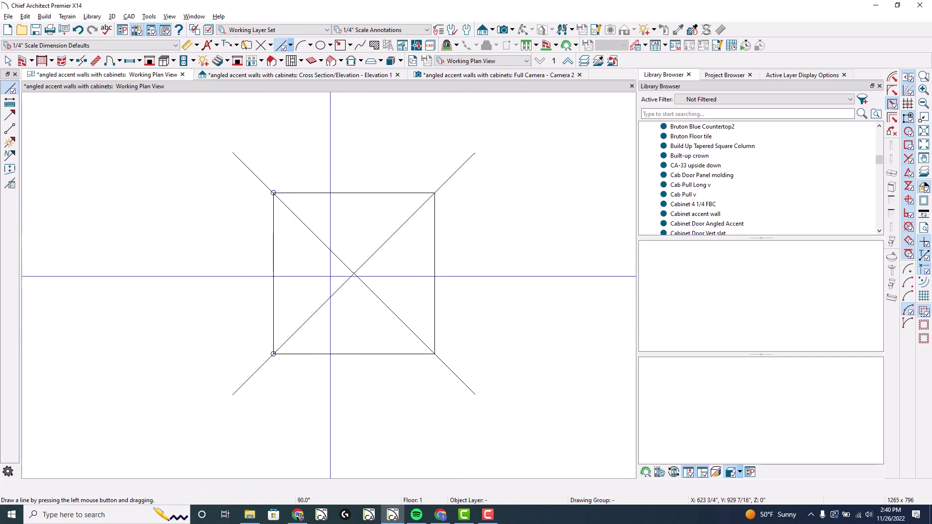
# Select the diagonal line that runs through the square's lower-left and upper-right corners
pyautogui.click(333, 295)
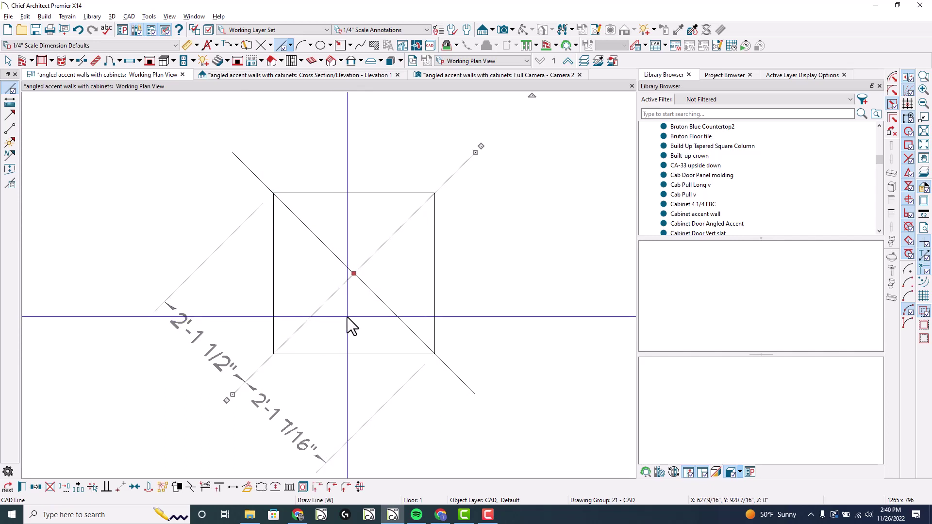
pyautogui.moveTo(311, 352); pyautogui.dragTo(422, 253)
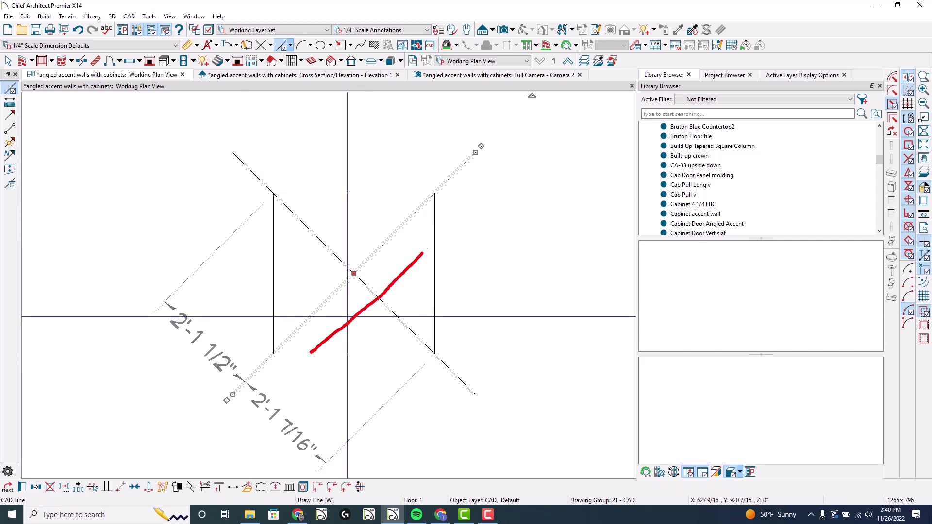
pyautogui.moveTo(359, 348); pyautogui.dragTo(447, 279)
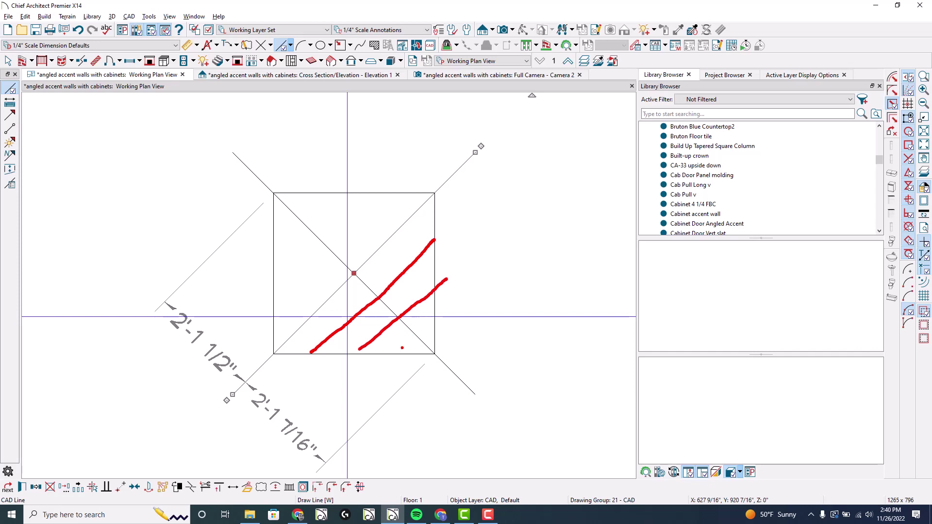
pyautogui.moveTo(416, 347); pyautogui.dragTo(441, 325)
pyautogui.moveTo(436, 240); pyautogui.dragTo(503, 181)
pyautogui.moveTo(447, 279); pyautogui.dragTo(505, 225)
pyautogui.moveTo(441, 324); pyautogui.dragTo(451, 319)
pyautogui.moveTo(423, 190)
pyautogui.mouseDown()
pyautogui.moveTo(270, 200)
pyautogui.moveTo(275, 331)
pyautogui.moveTo(290, 353)
pyautogui.moveTo(390, 356)
pyautogui.moveTo(424, 313)
pyautogui.moveTo(429, 201)
pyautogui.moveTo(329, 195)
pyautogui.moveTo(272, 214)
pyautogui.moveTo(270, 332)
pyautogui.moveTo(314, 350)
pyautogui.mouseUp()
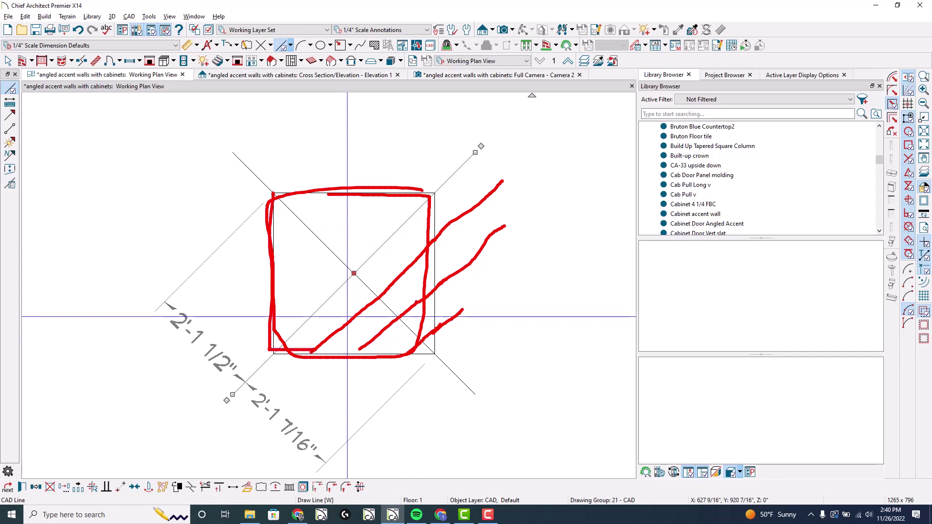
pyautogui.moveTo(437, 191)
pyautogui.mouseDown()
pyautogui.moveTo(600, 181)
pyautogui.moveTo(614, 239)
pyautogui.moveTo(613, 356)
pyautogui.moveTo(452, 355)
pyautogui.moveTo(482, 302)
pyautogui.moveTo(589, 219)
pyautogui.mouseUp()
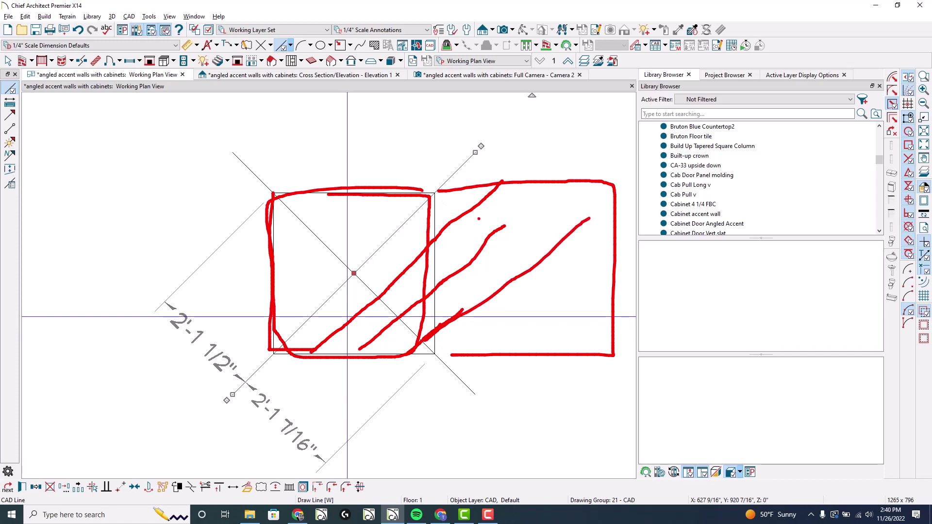
pyautogui.moveTo(503, 193); pyautogui.dragTo(525, 170)
pyautogui.moveTo(436, 197)
pyautogui.mouseDown()
pyautogui.moveTo(433, 49)
pyautogui.moveTo(245, 44)
pyautogui.moveTo(258, 234)
pyautogui.mouseUp()
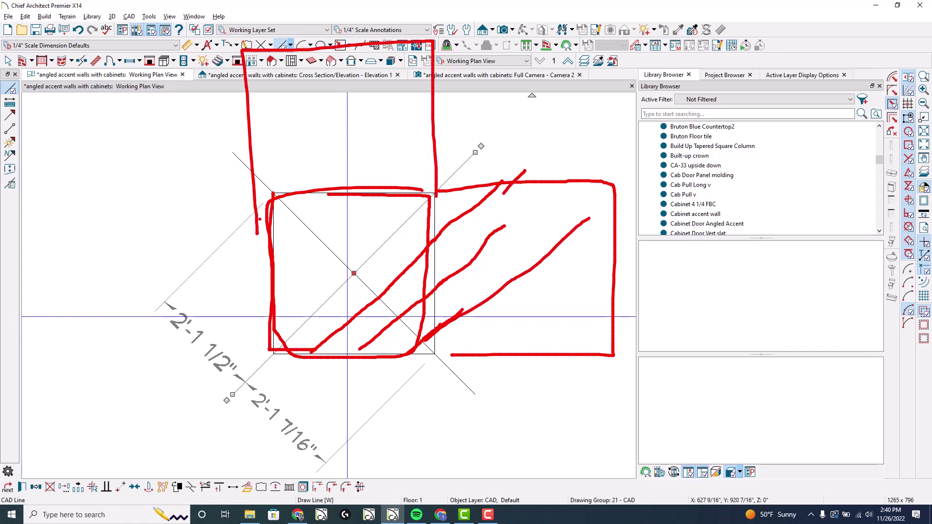
pyautogui.moveTo(275, 114); pyautogui.dragTo(375, 236)
pyautogui.moveTo(305, 117); pyautogui.dragTo(447, 238)
pyautogui.click(452, 245)
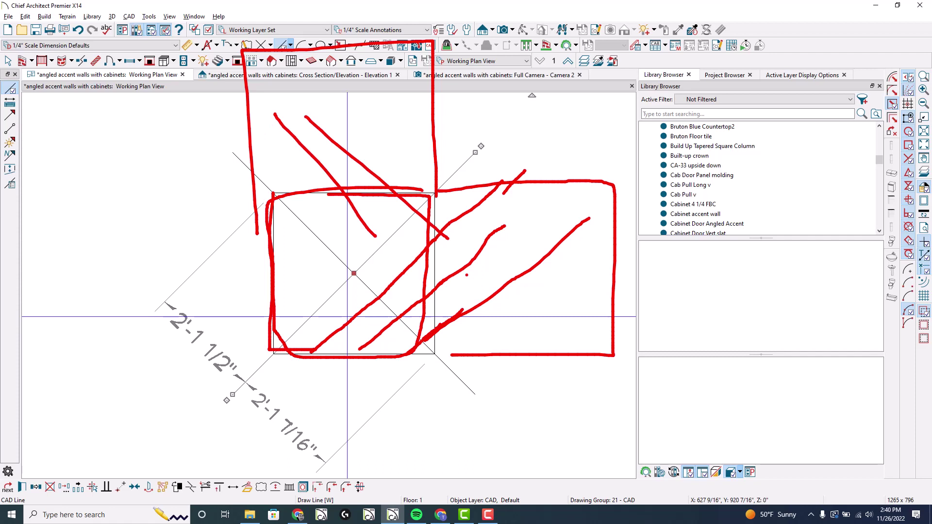
pyautogui.press('Escape')
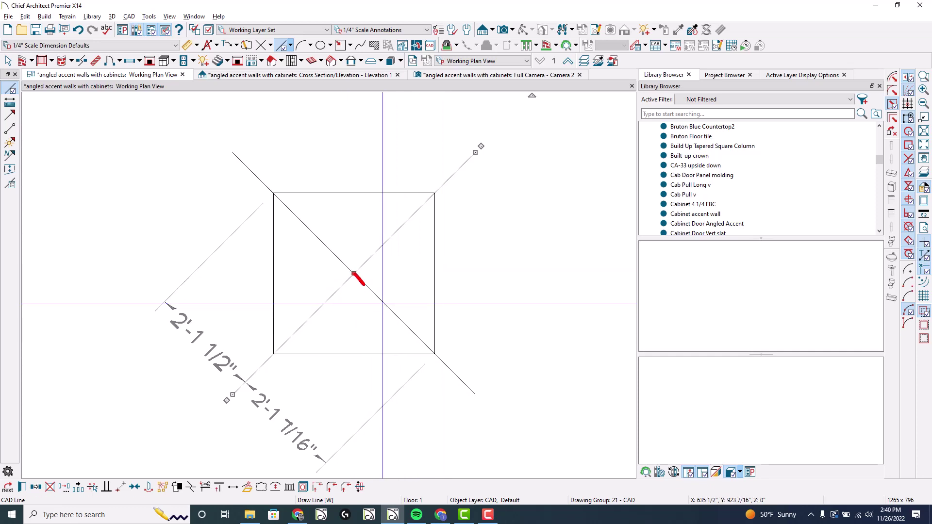
pyautogui.moveTo(376, 294); pyautogui.dragTo(388, 306)
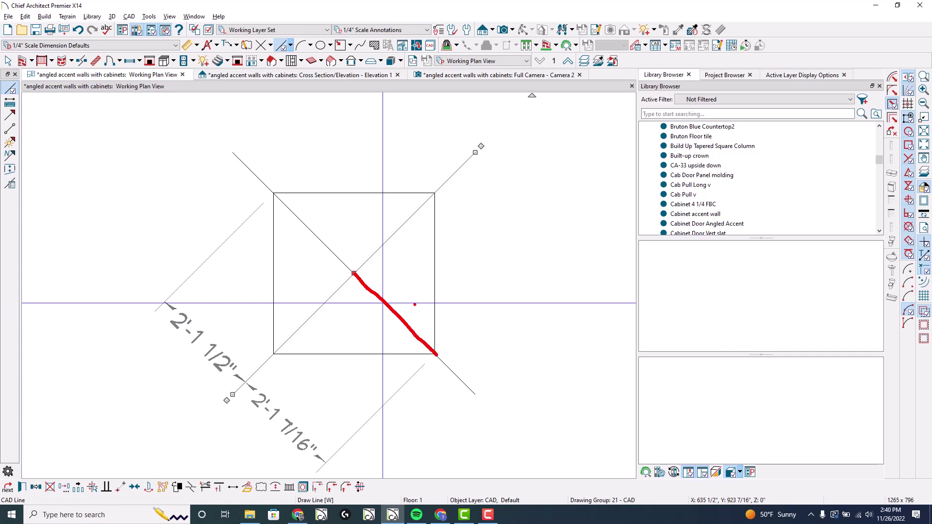
pyautogui.moveTo(343, 290)
pyautogui.mouseDown()
pyautogui.moveTo(393, 231)
pyautogui.moveTo(324, 302)
pyautogui.mouseUp()
pyautogui.moveTo(442, 333)
pyautogui.mouseDown()
pyautogui.moveTo(416, 380)
pyautogui.moveTo(446, 335)
pyautogui.moveTo(431, 347)
pyautogui.mouseUp()
pyautogui.moveTo(376, 363); pyautogui.dragTo(425, 358)
pyautogui.moveTo(441, 324); pyautogui.dragTo(441, 340)
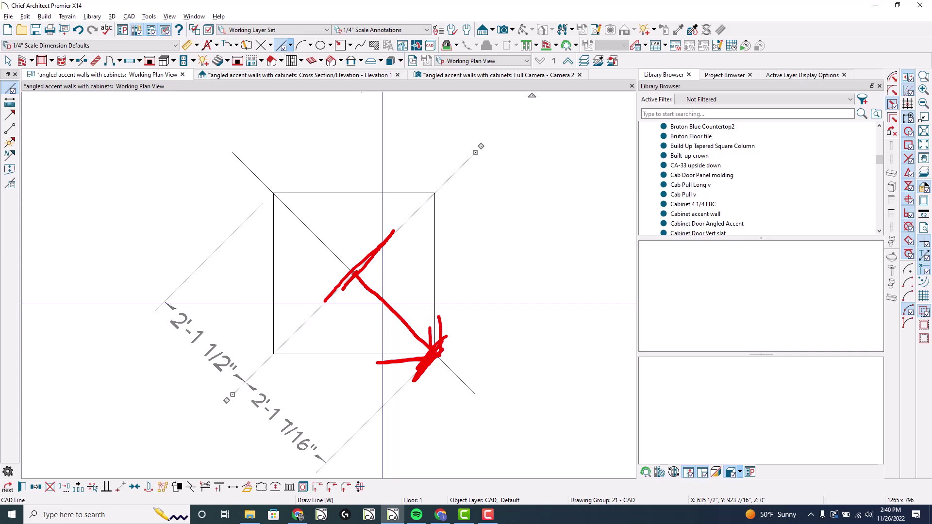
pyautogui.press('Escape')
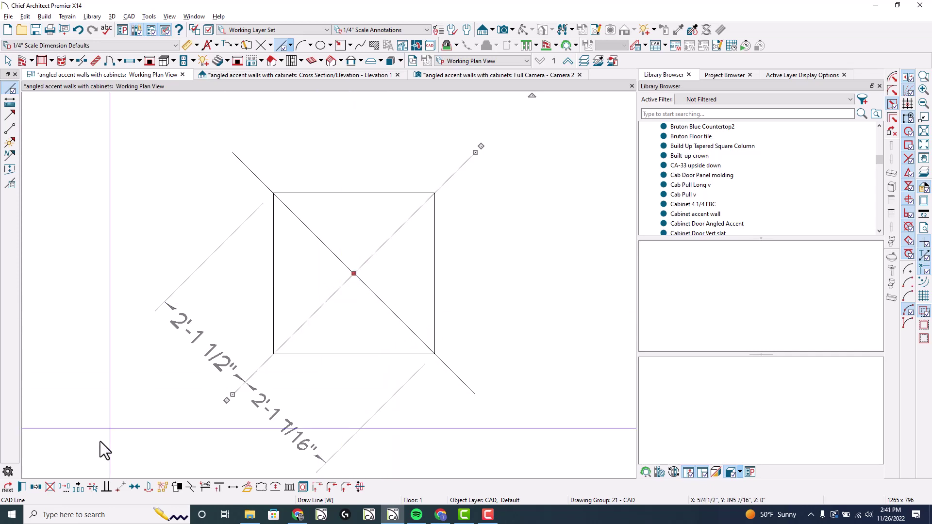
# Start Multiple Copy on the selected diagonal and set it to evenly distribute 3 primary copies when dragging
pyautogui.click(80, 490)
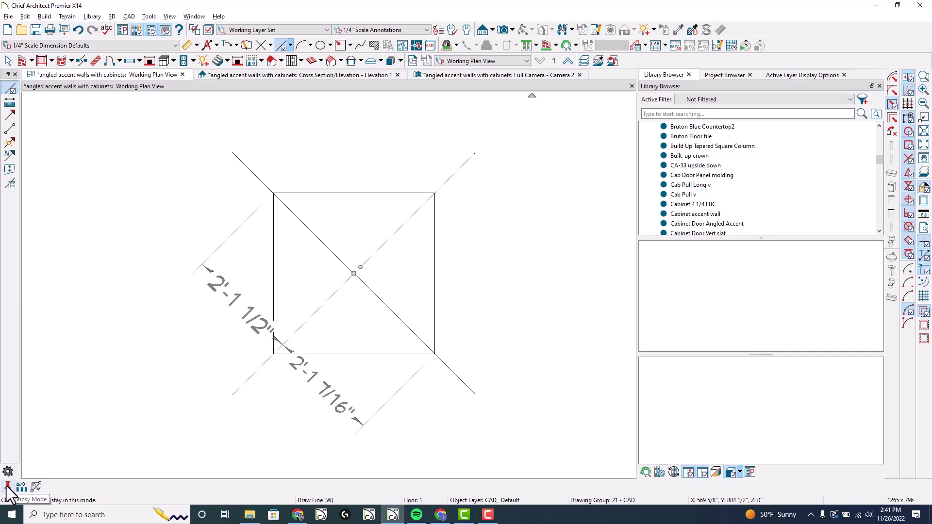
pyautogui.click(37, 488)
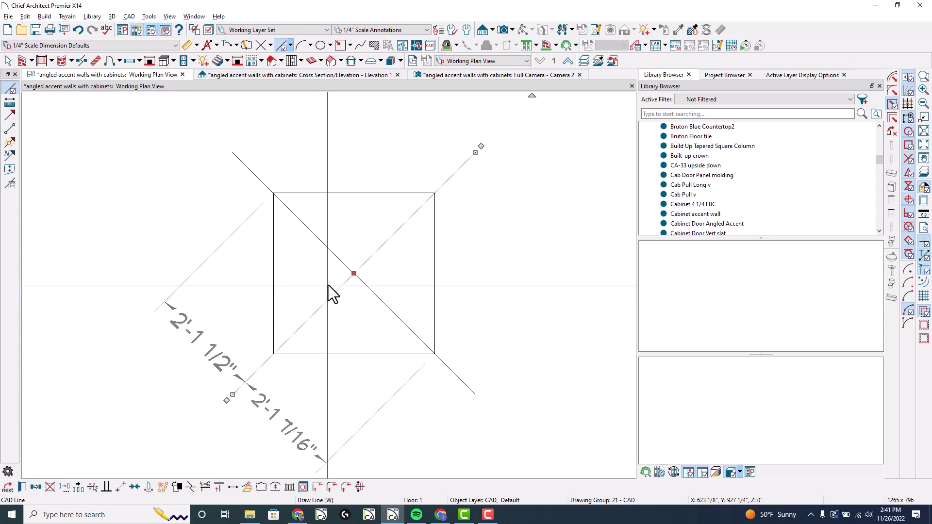
pyautogui.click(78, 487)
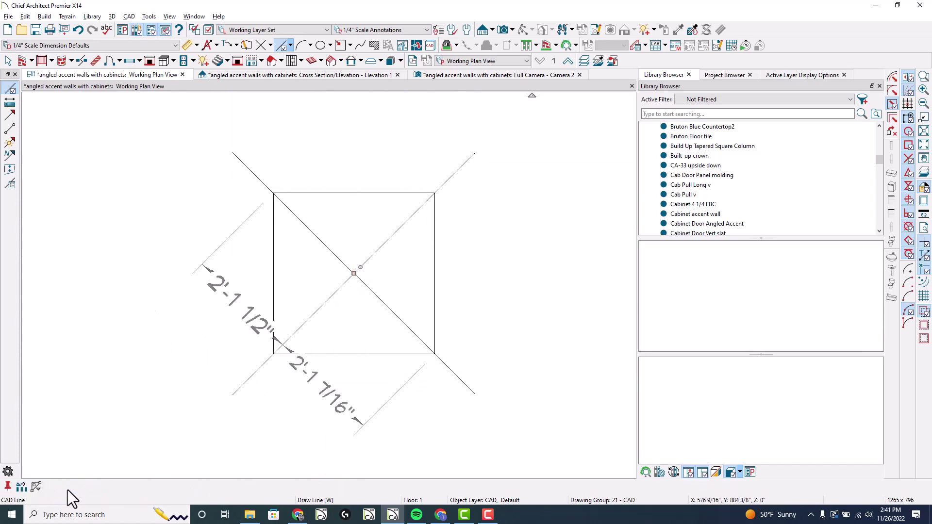
pyautogui.click(21, 490)
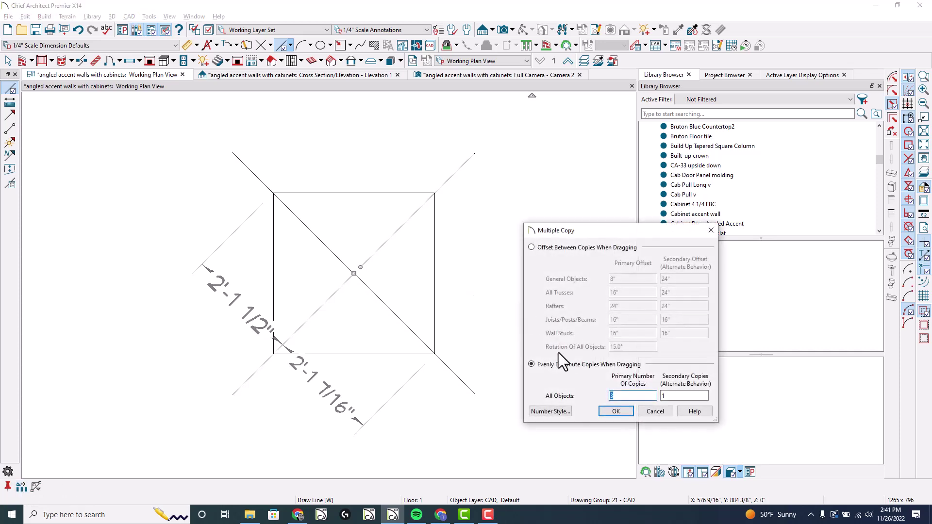
pyautogui.click(544, 248)
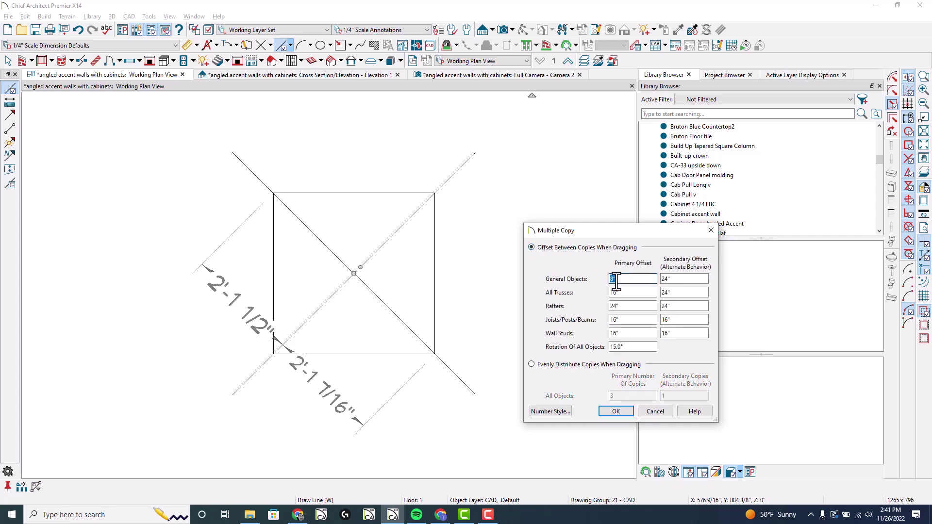
pyautogui.click(549, 365)
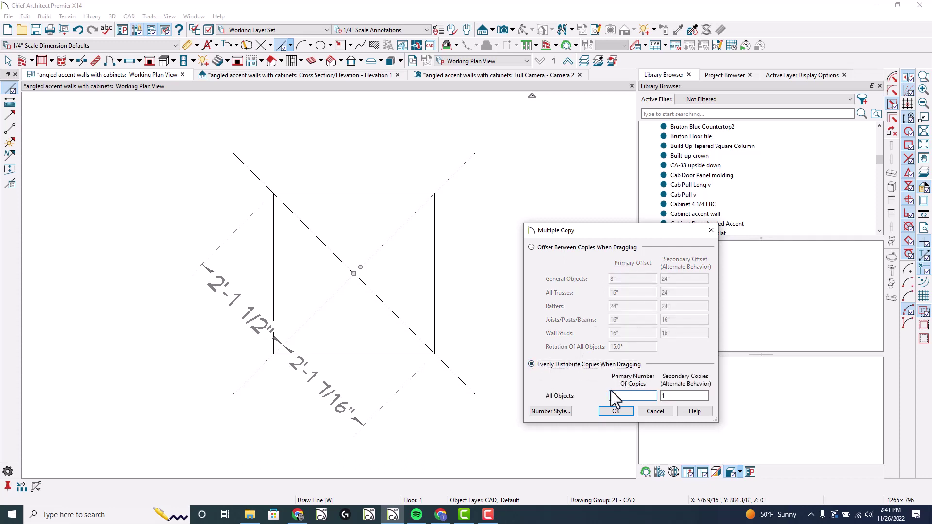
pyautogui.write('3')
pyautogui.click(615, 411)
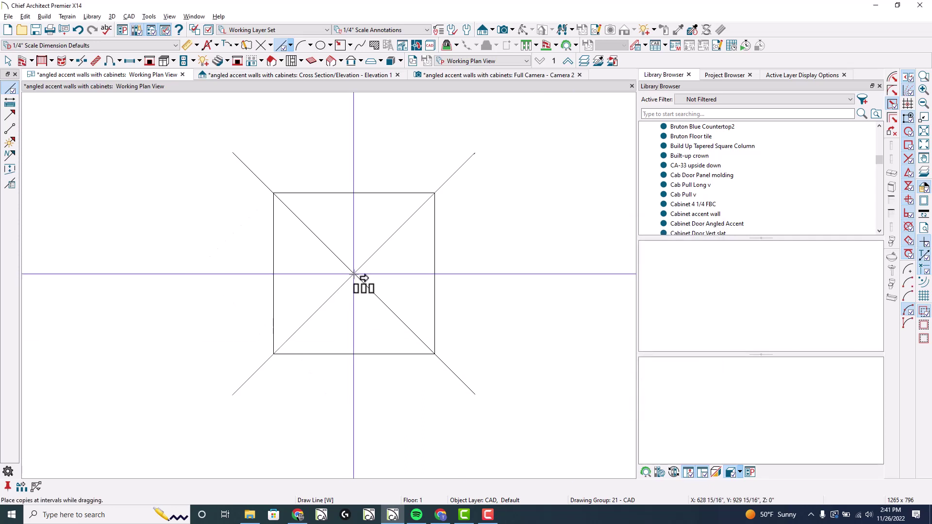
# Place the evenly spaced diagonal copies from the square's center to its lower-right corner, and delete the copy at the corner
pyautogui.moveTo(354, 274); pyautogui.dragTo(434, 354)
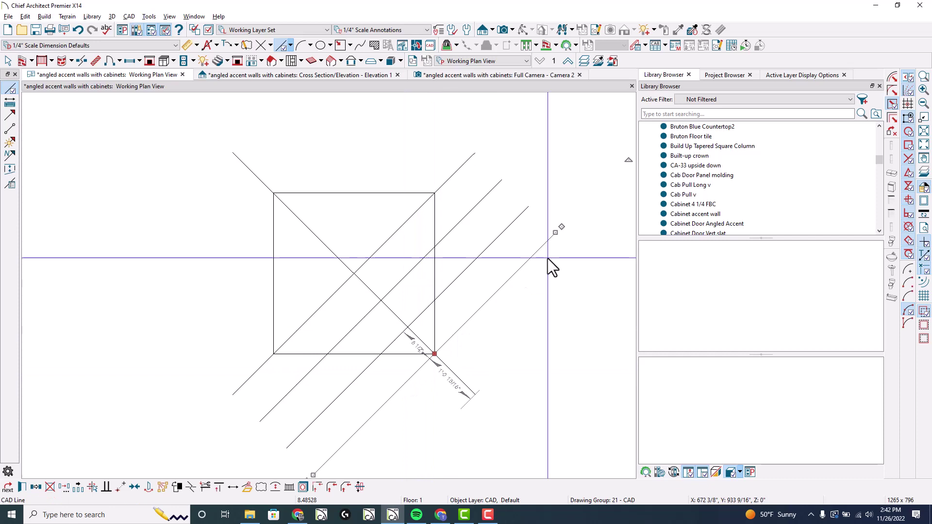
pyautogui.press('Delete')
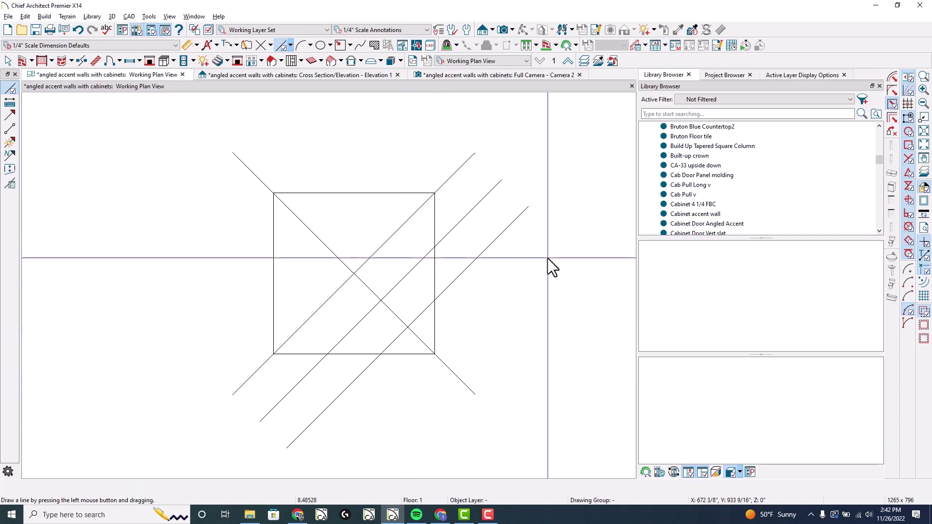
# Select the two offset diagonals below the square's center and create a reflected copy of them about the central rising diagonal
pyautogui.click(410, 270)
pyautogui.keyDown('shift'); pyautogui.click(454, 281); pyautogui.keyUp('shift')
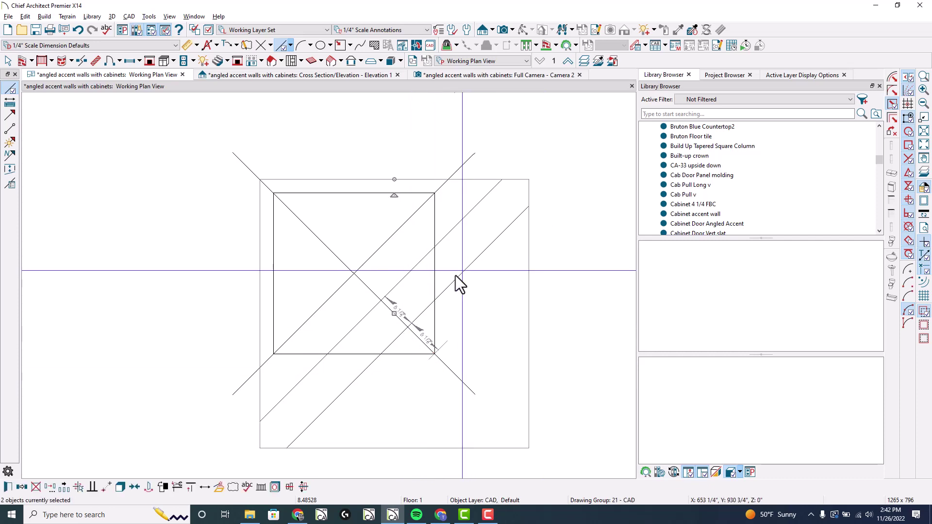
pyautogui.press('Escape')
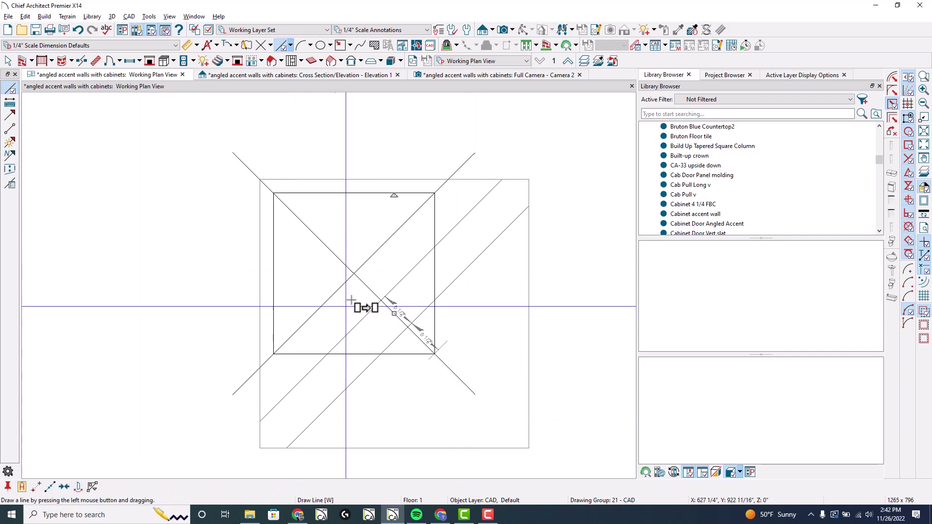
pyautogui.click(94, 490)
pyautogui.click(317, 312)
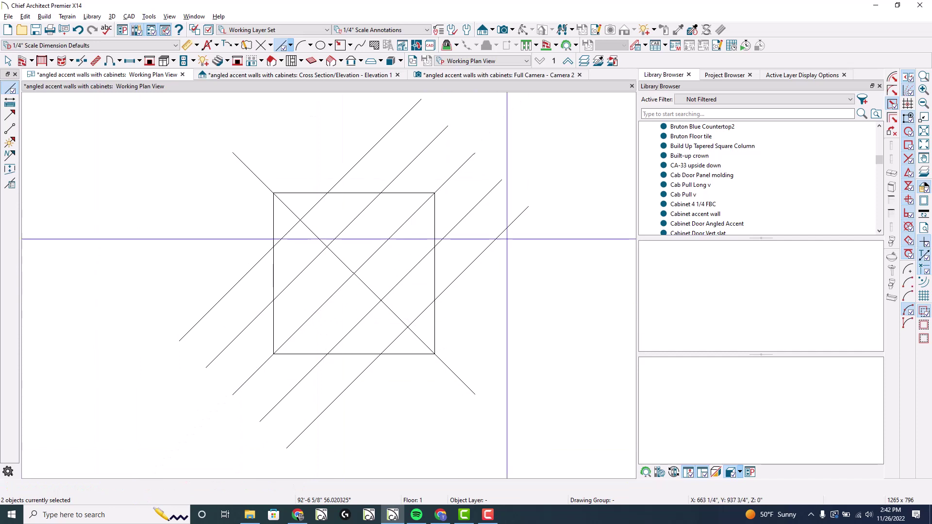
# Select all four offset diagonals, then copy and rotate them 90° about the square's center to form the crossing lattice lines
pyautogui.click(488, 248)
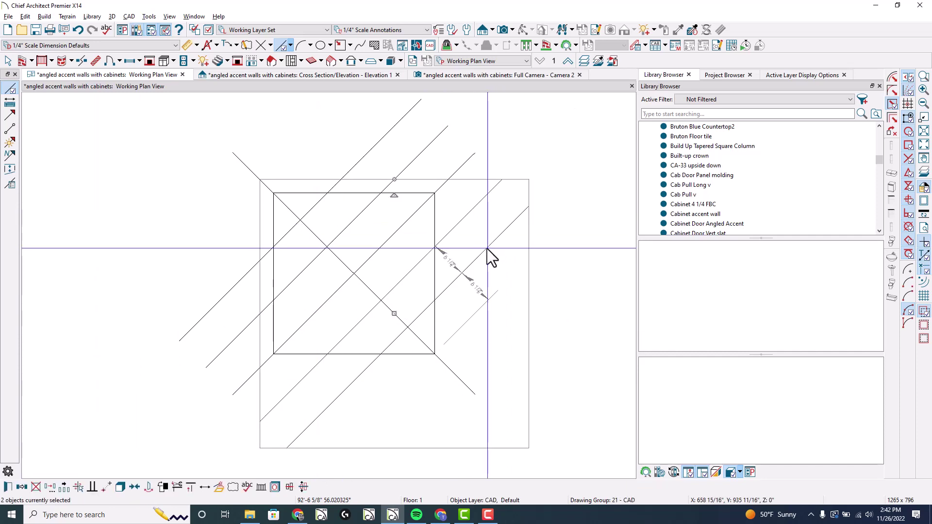
pyautogui.keyDown('shift'); pyautogui.click(423, 152); pyautogui.keyUp('shift')
pyautogui.keyDown('shift'); pyautogui.click(218, 303); pyautogui.keyUp('shift')
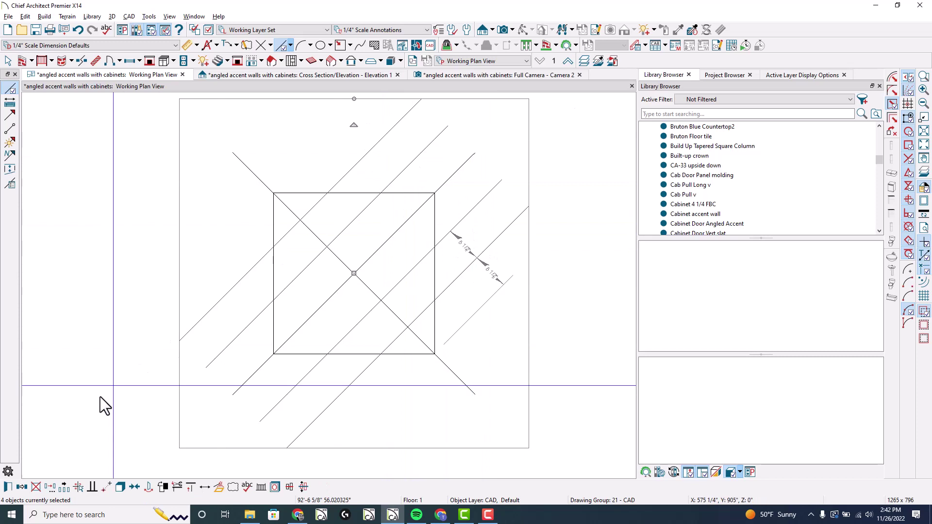
pyautogui.click(23, 487)
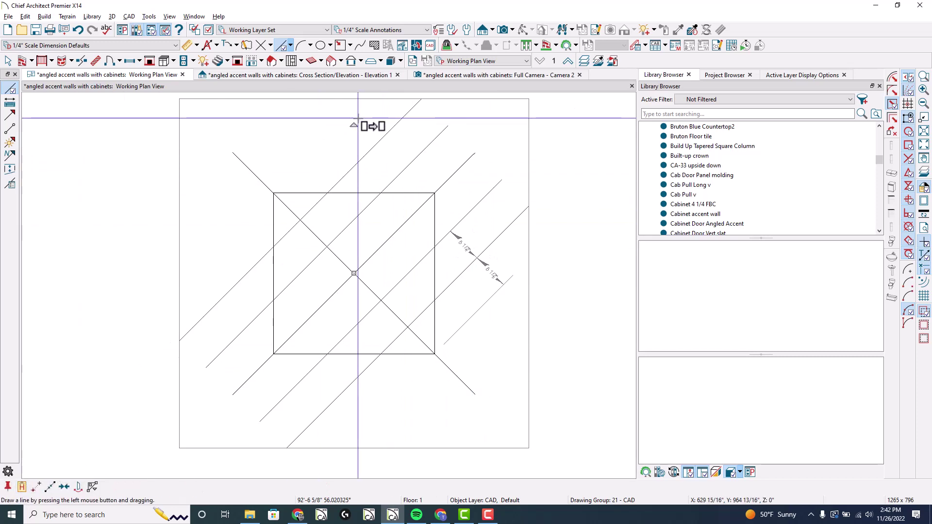
pyautogui.moveTo(358, 129)
pyautogui.mouseDown()
pyautogui.moveTo(245, 138)
pyautogui.moveTo(101, 235)
pyautogui.moveTo(154, 272)
pyautogui.mouseUp()
pyautogui.press('Escape')
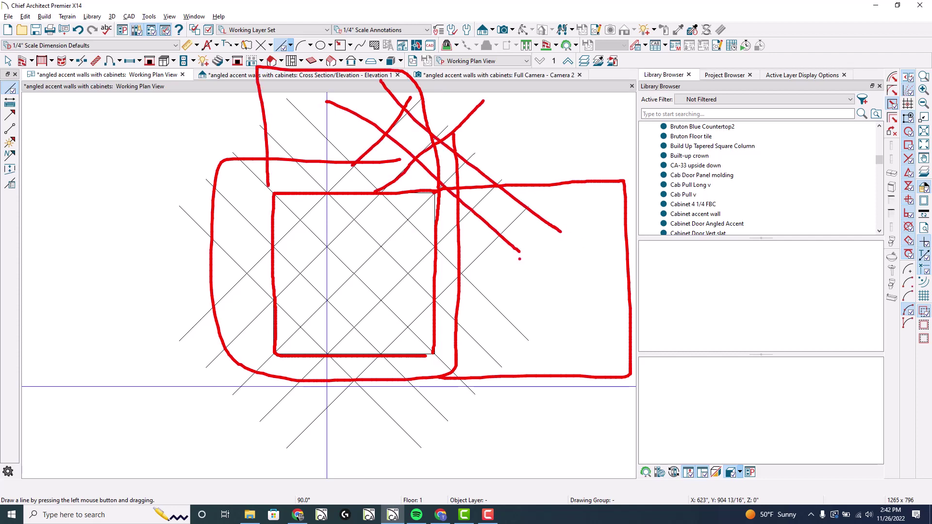
pyautogui.press('Escape')
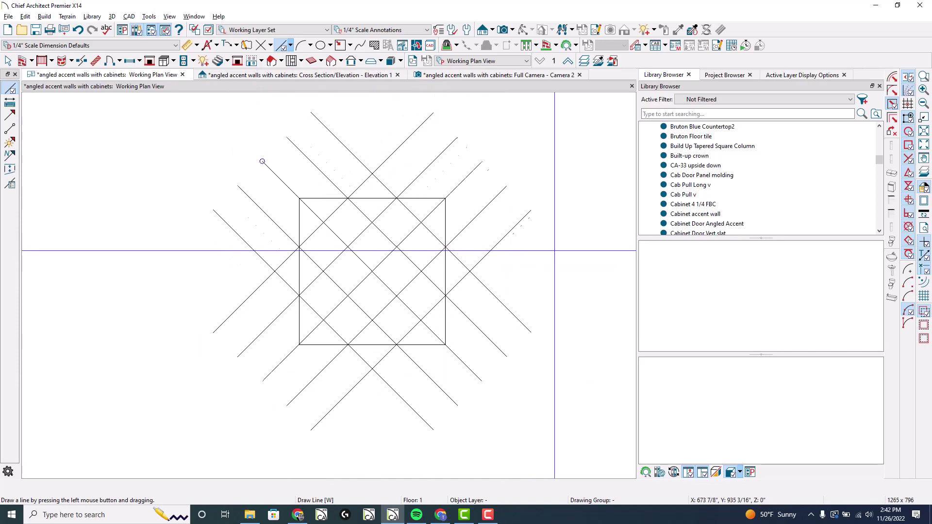
# Examine the finished lattice's boards, checking their width, how they center on the diagonals and how their ends meet the square's edge
pyautogui.scroll(-4, 555, 250)
pyautogui.scroll(5, 173, 266)
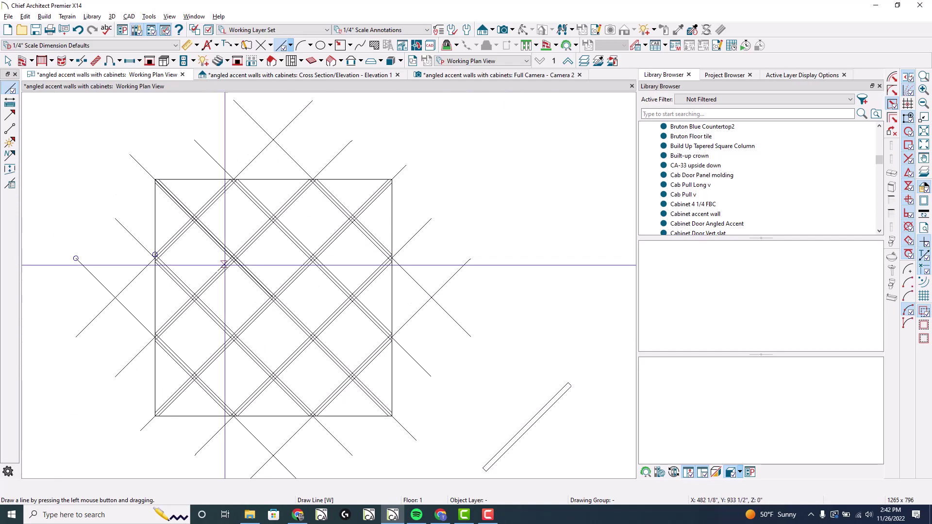
pyautogui.scroll(1, 218, 293)
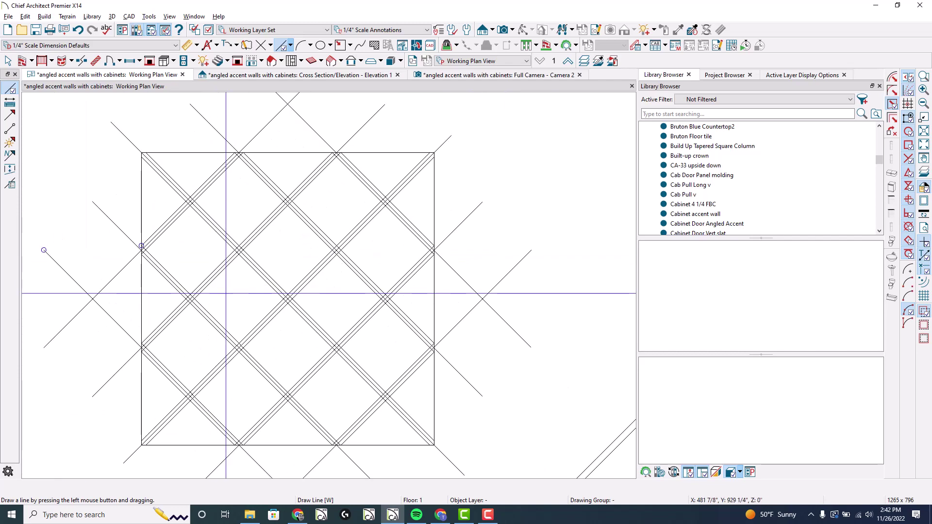
pyautogui.click(289, 301)
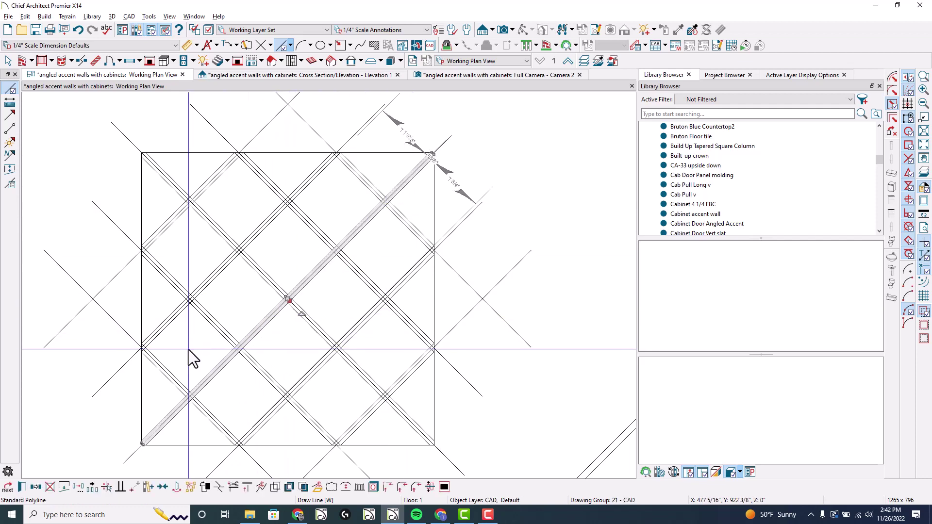
pyautogui.scroll(4, 189, 349)
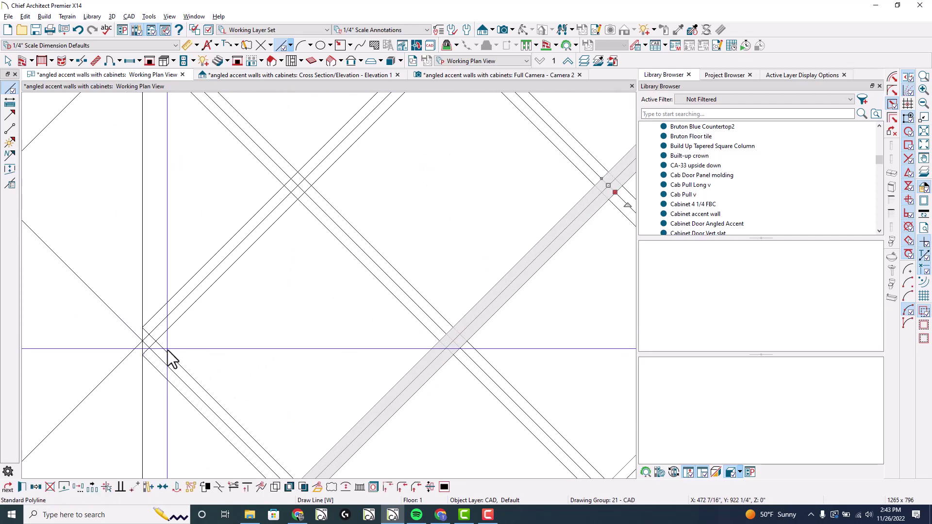
pyautogui.click(164, 345)
pyautogui.scroll(4, 167, 350)
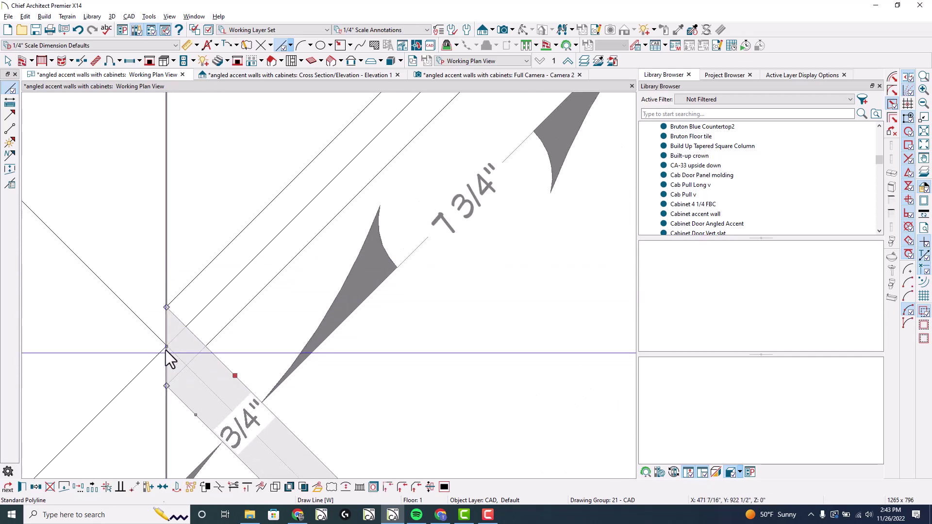
pyautogui.moveTo(166, 352); pyautogui.dragTo(164, 272)
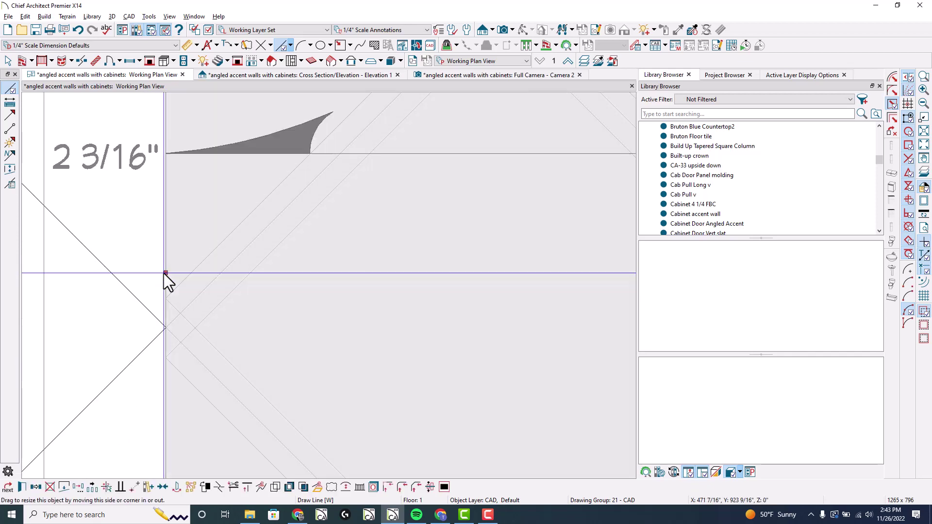
pyautogui.click(76, 273)
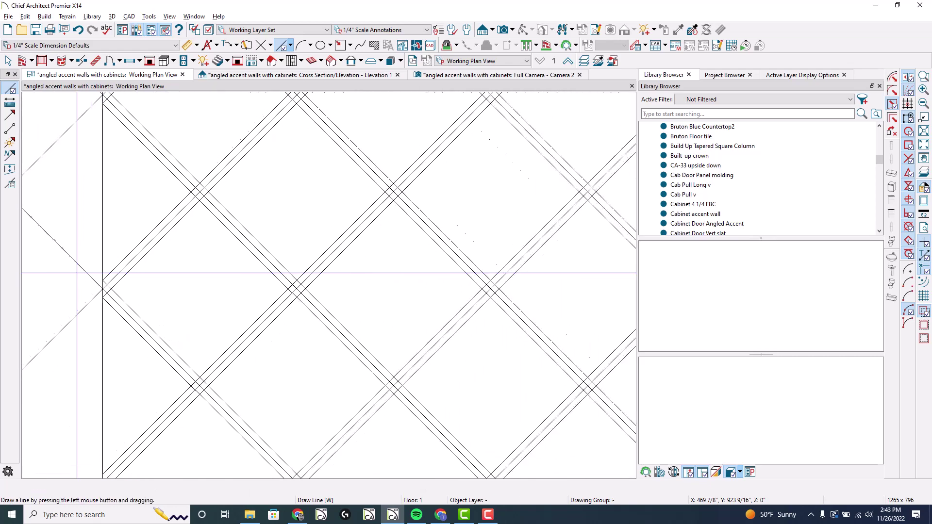
pyautogui.scroll(-1, 223, 314)
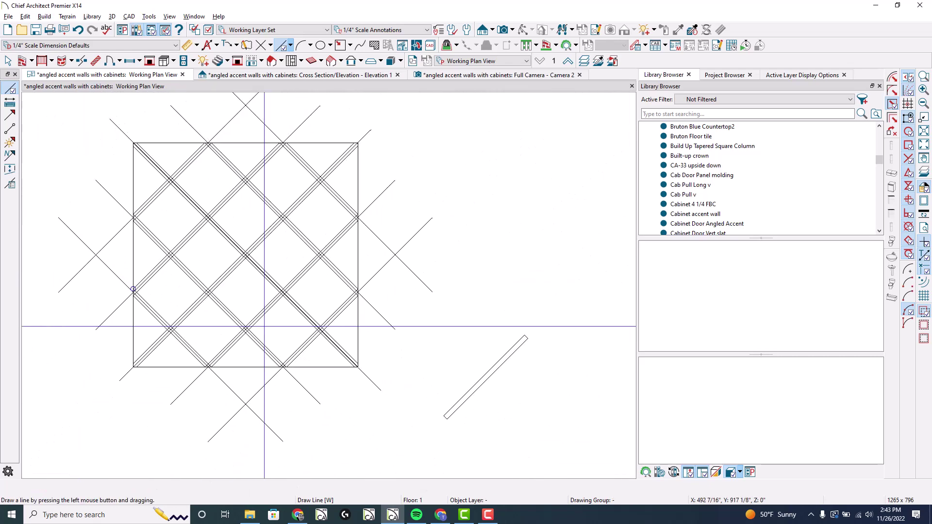
pyautogui.scroll(2, 233, 273)
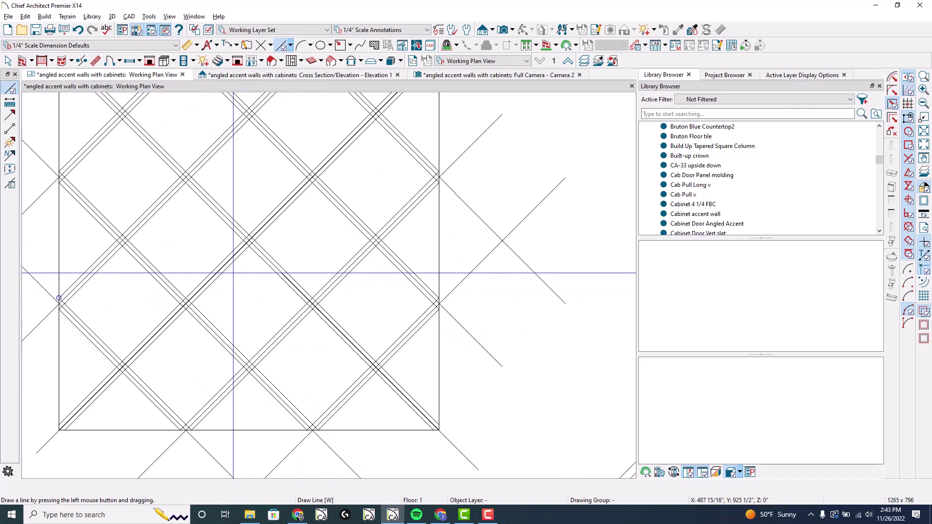
pyautogui.click(233, 273)
pyautogui.scroll(3, 233, 273)
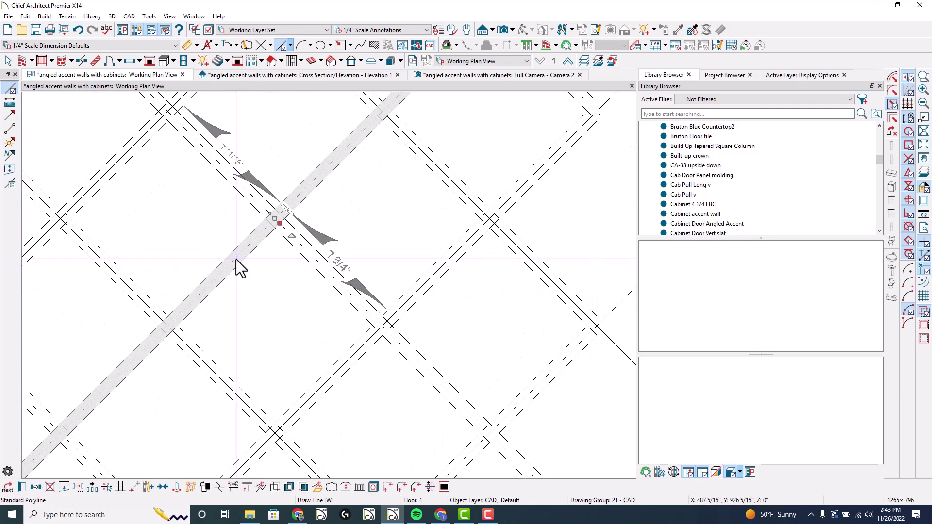
pyautogui.scroll(-3, 243, 269)
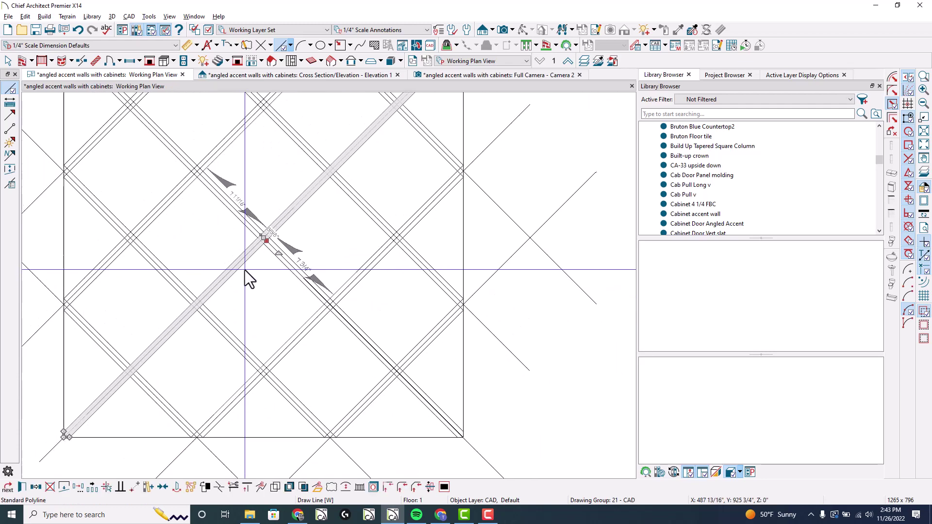
# Draw a rectangular polyline about 22 1/4" long and 3/4" wide beside the lattice and rotate it 45° to match the rising diagonals
pyautogui.click(339, 44)
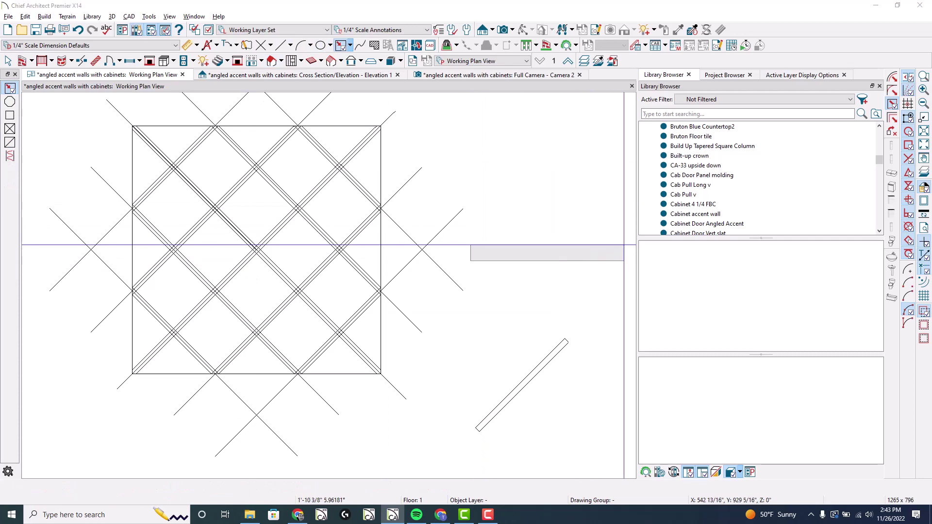
pyautogui.press('Tab')
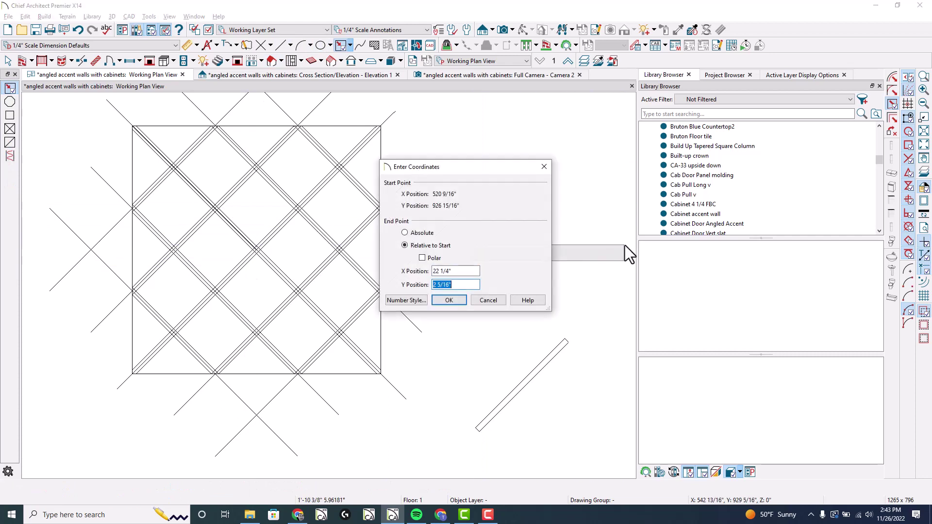
pyautogui.write('3/4')
pyautogui.press('Return')
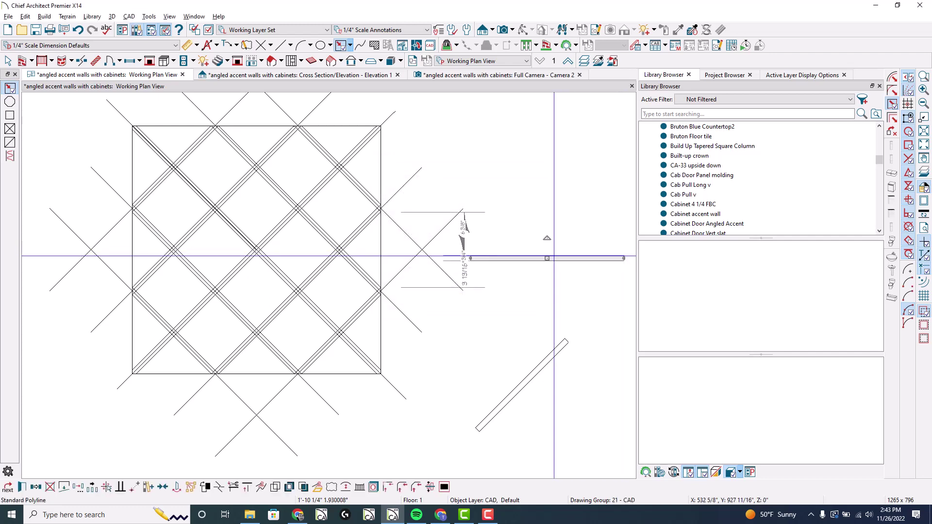
pyautogui.moveTo(547, 238); pyautogui.dragTo(524, 229)
# Point-to-point move the 3/4" board onto the lower-right rising diagonal, placing its upper end's midpoint where that line meets the square's right edge
pyautogui.press('d')
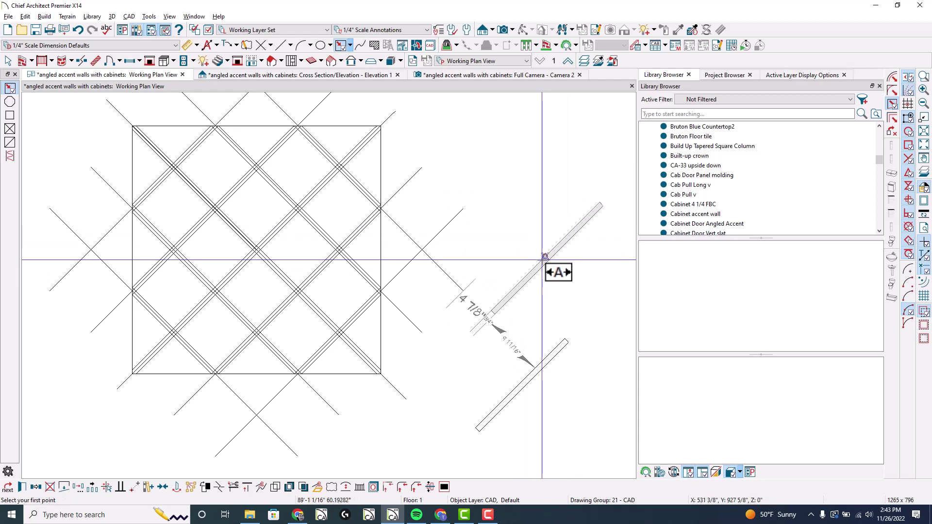
pyautogui.scroll(5, 350, 327)
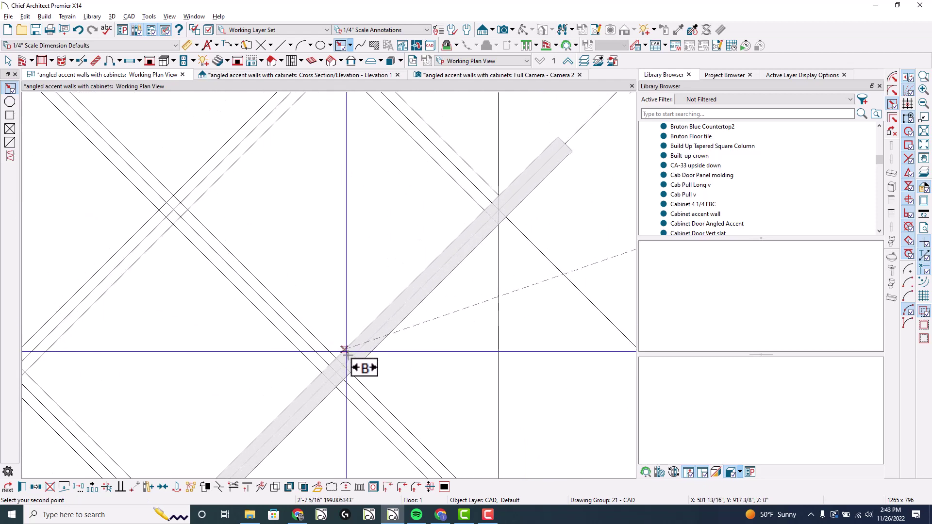
pyautogui.scroll(2, 354, 367)
pyautogui.scroll(-2, 364, 369)
pyautogui.press('Escape')
pyautogui.click(358, 366)
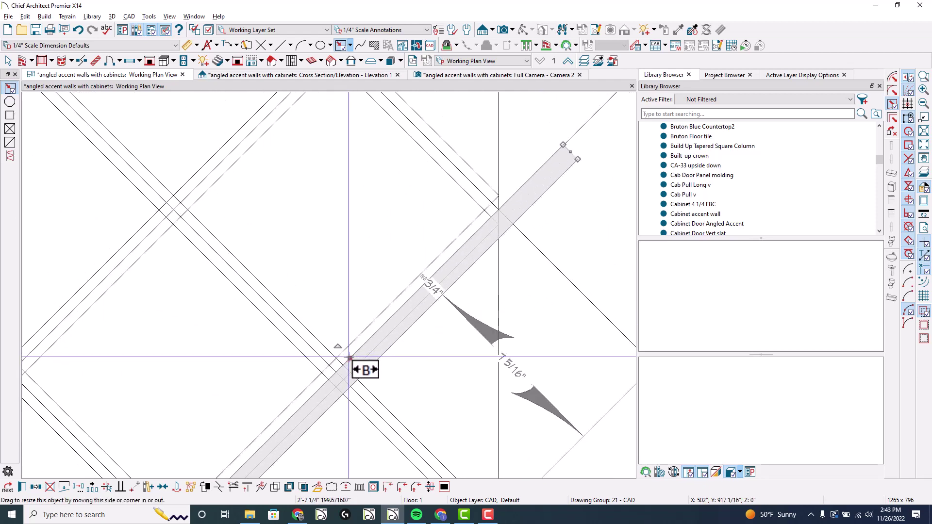
pyautogui.press('d')
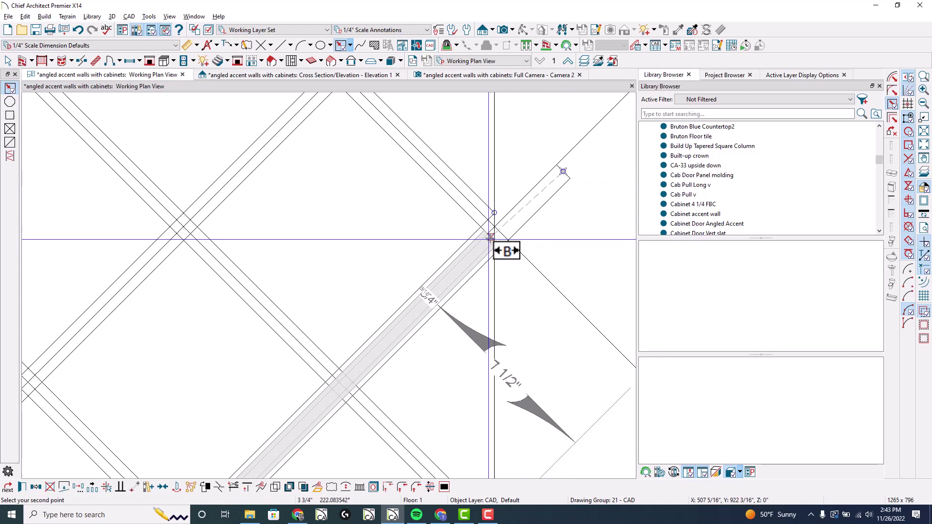
pyautogui.scroll(2, 496, 222)
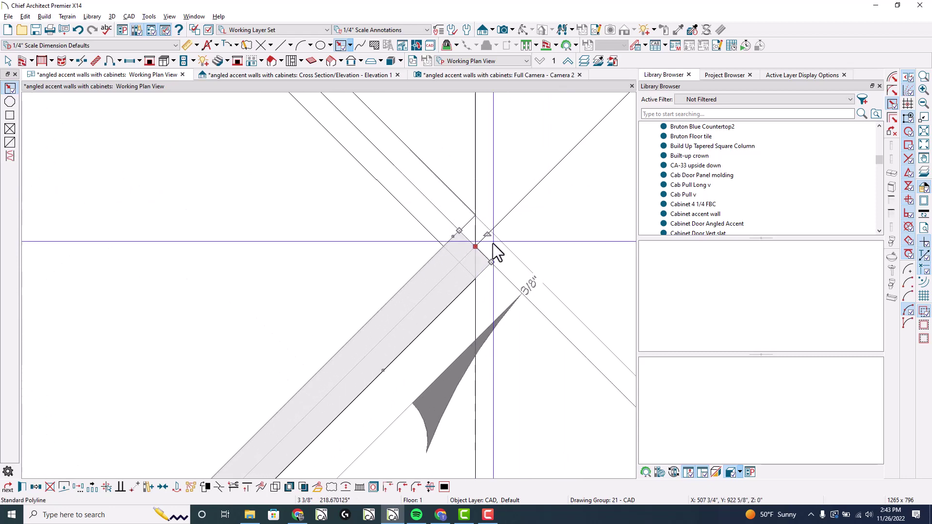
# Reshape the board's end corners so its upper end is flush with the square's right edge and its lower end with the bottom edge
pyautogui.moveTo(453, 297); pyautogui.dragTo(475, 263)
pyautogui.scroll(-5, 546, 168)
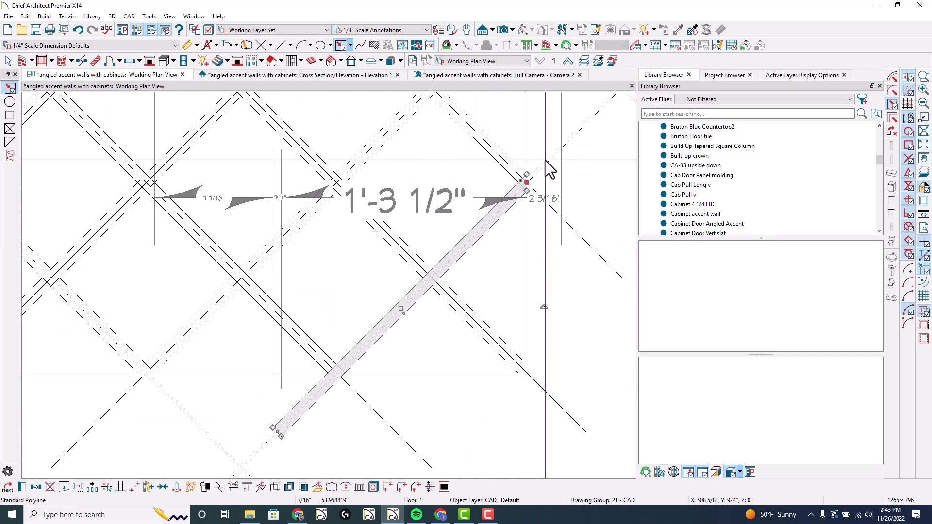
pyautogui.scroll(3, 372, 358)
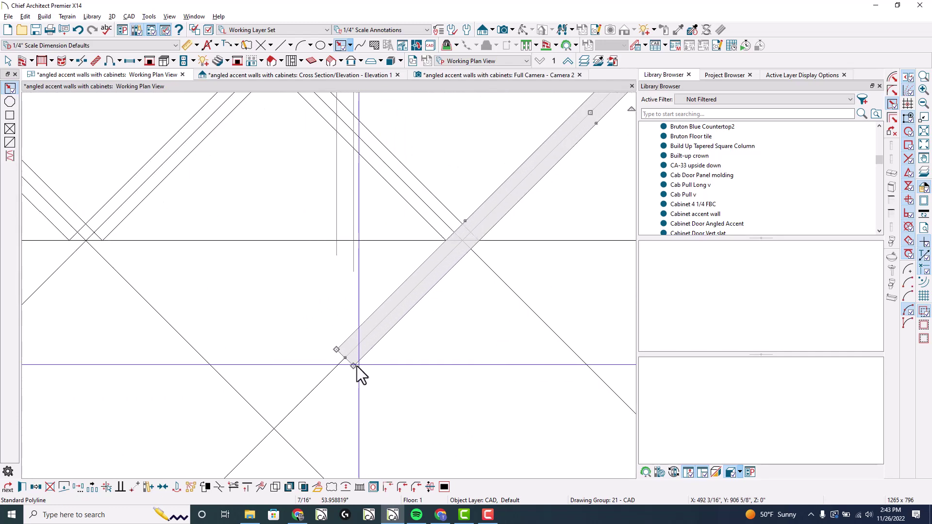
pyautogui.moveTo(364, 348); pyautogui.dragTo(456, 240)
pyautogui.scroll(-4, 389, 320)
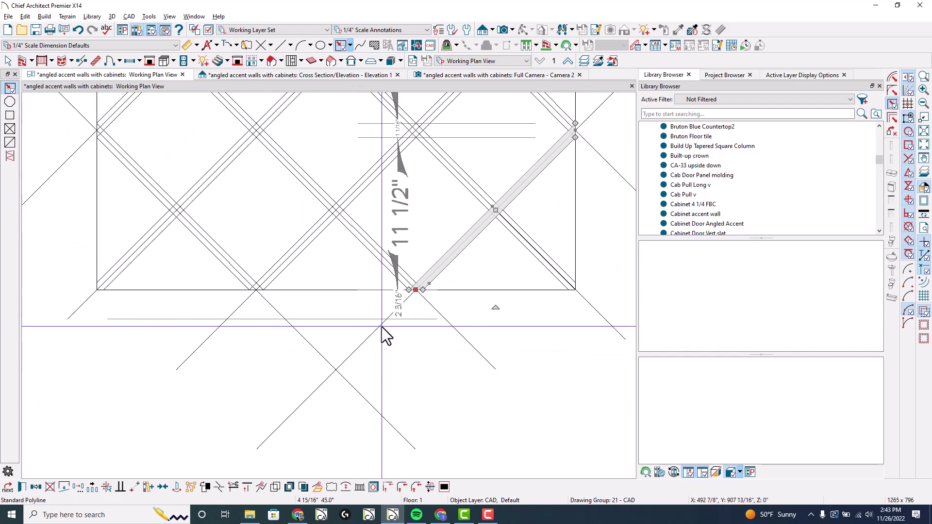
pyautogui.scroll(-1, 436, 340)
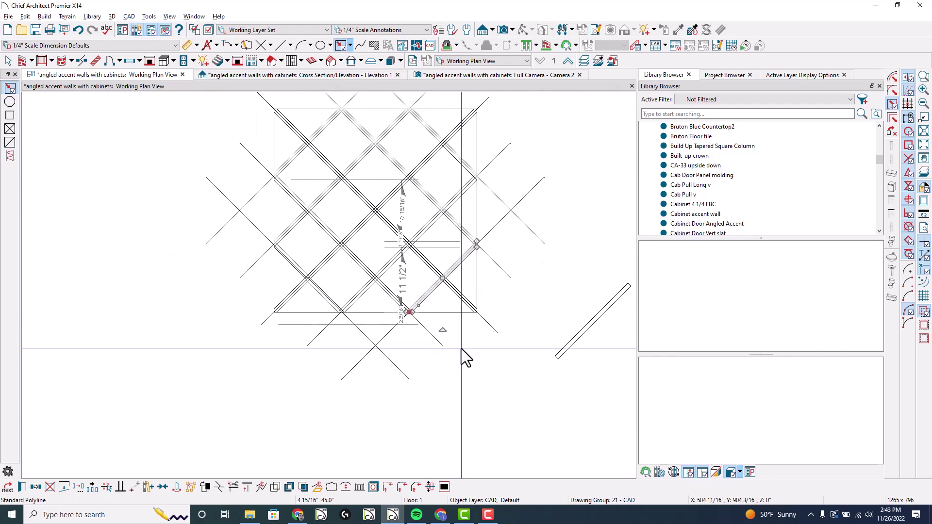
pyautogui.press('Escape')
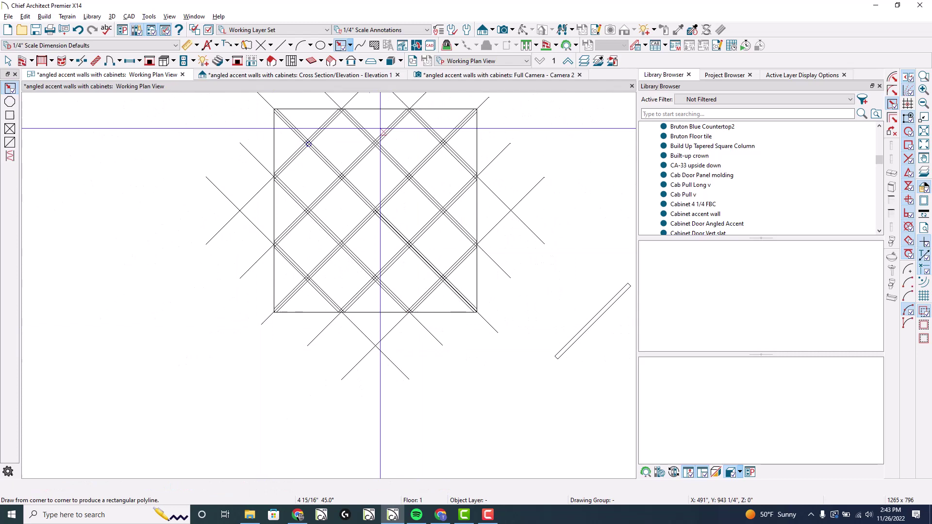
pyautogui.scroll(3, 380, 128)
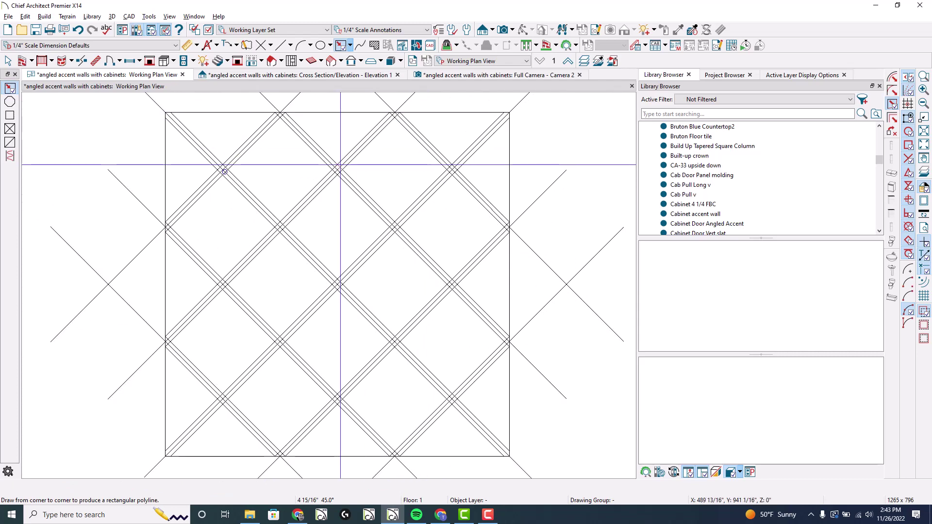
pyautogui.scroll(-1, 358, 167)
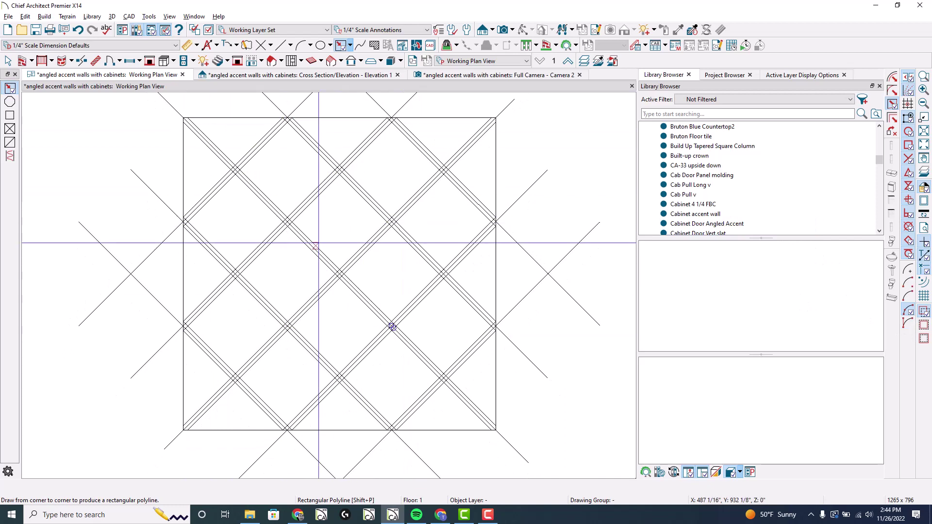
pyautogui.click(378, 214)
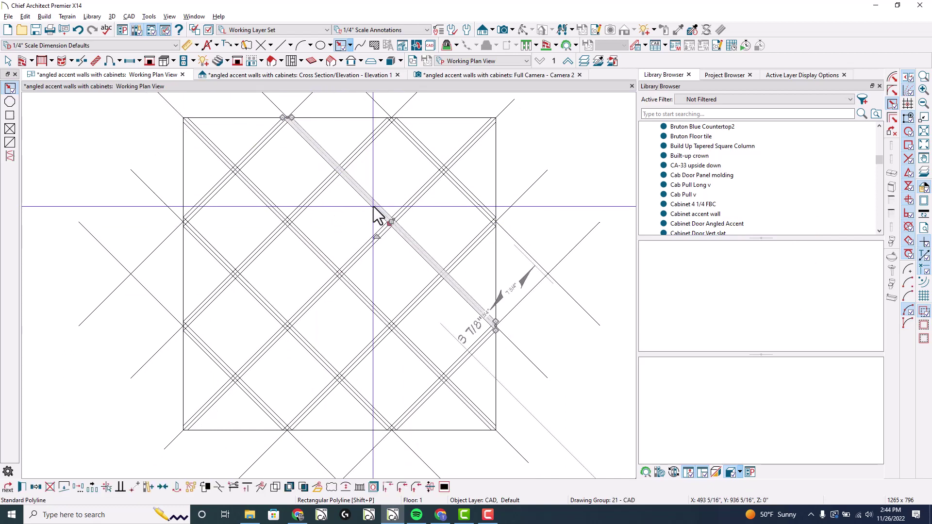
pyautogui.press('Escape')
pyautogui.scroll(-2, 81, 159)
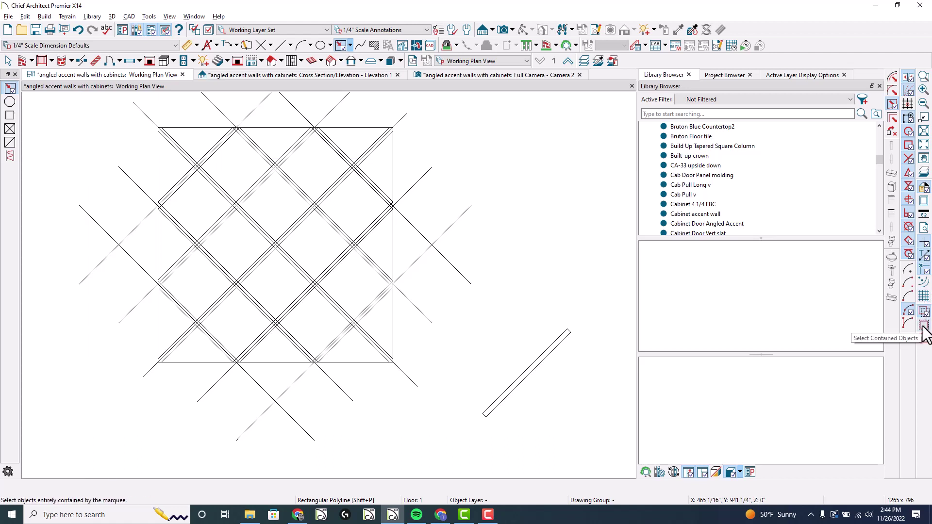
# Restrict marquee selection to fully contained objects, then select and copy the lattice drawing inside the 36" square, leaving out the square outline
pyautogui.click(923, 333)
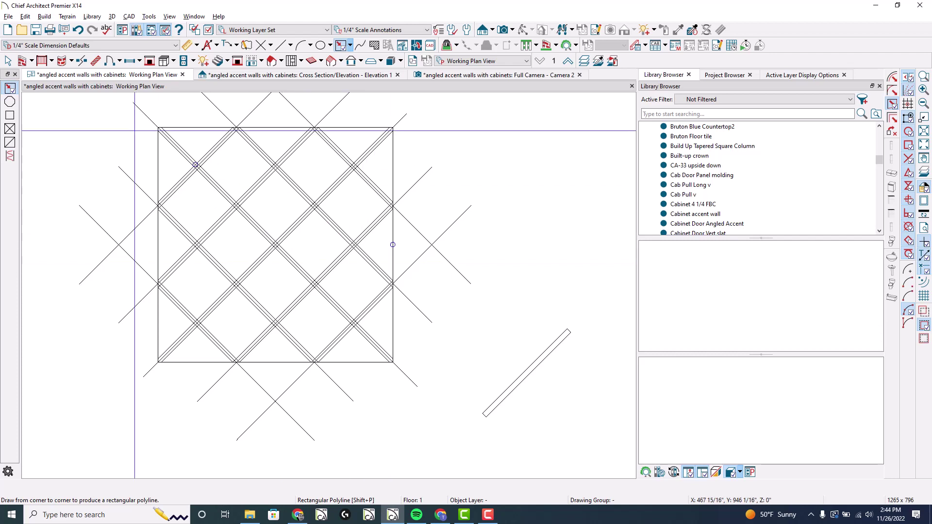
pyautogui.moveTo(138, 115); pyautogui.dragTo(410, 372)
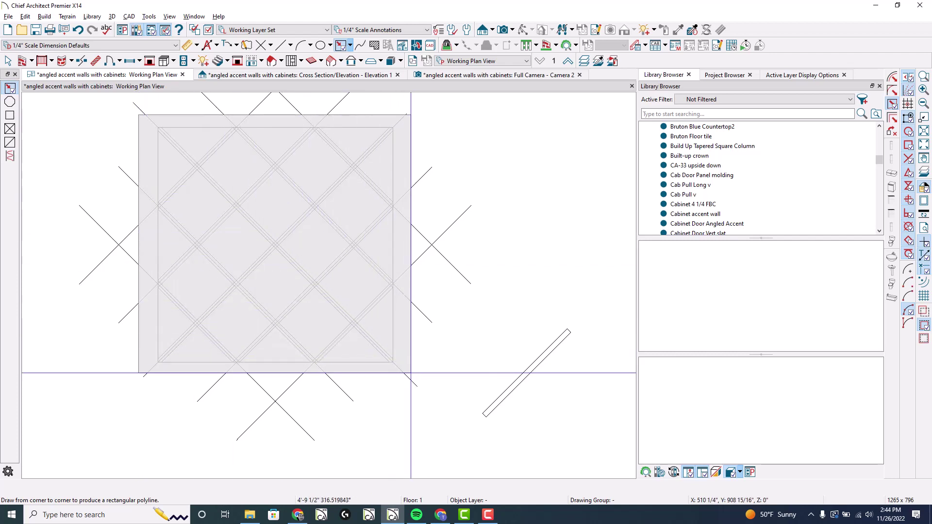
pyautogui.moveTo(410, 373); pyautogui.dragTo(410, 373)
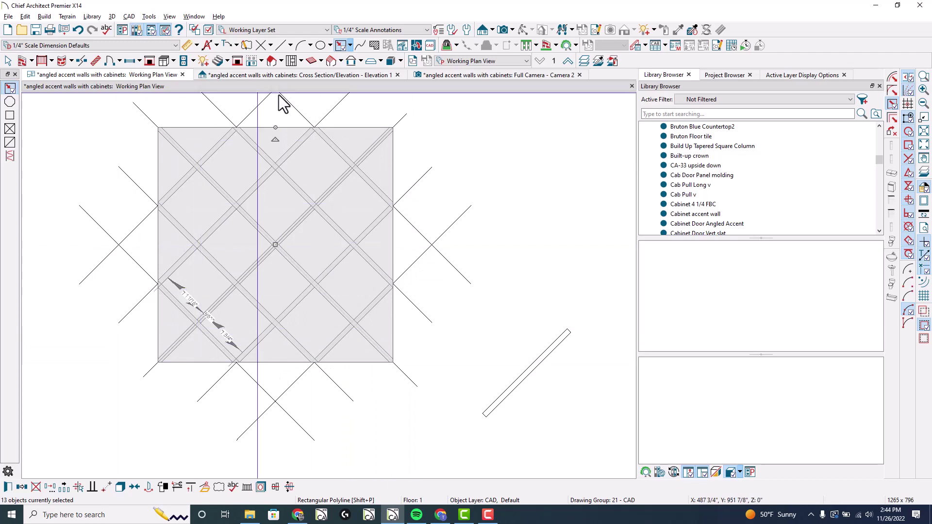
pyautogui.keyDown('shift'); pyautogui.click(201, 363); pyautogui.keyUp('shift')
pyautogui.moveTo(200, 363); pyautogui.dragTo(197, 461)
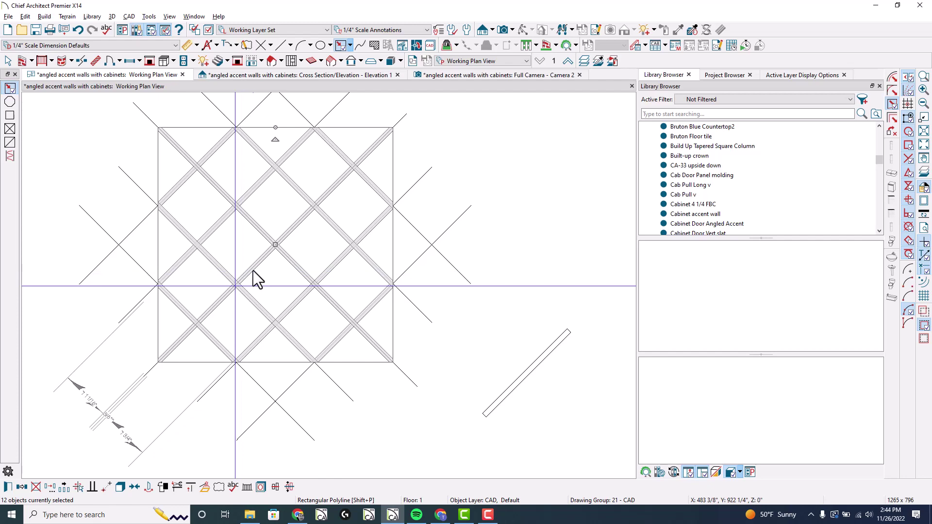
# Create a cross-section elevation facing the room's lower wall and paste the copied lattice onto that wall
pyautogui.scroll(-5, 254, 232)
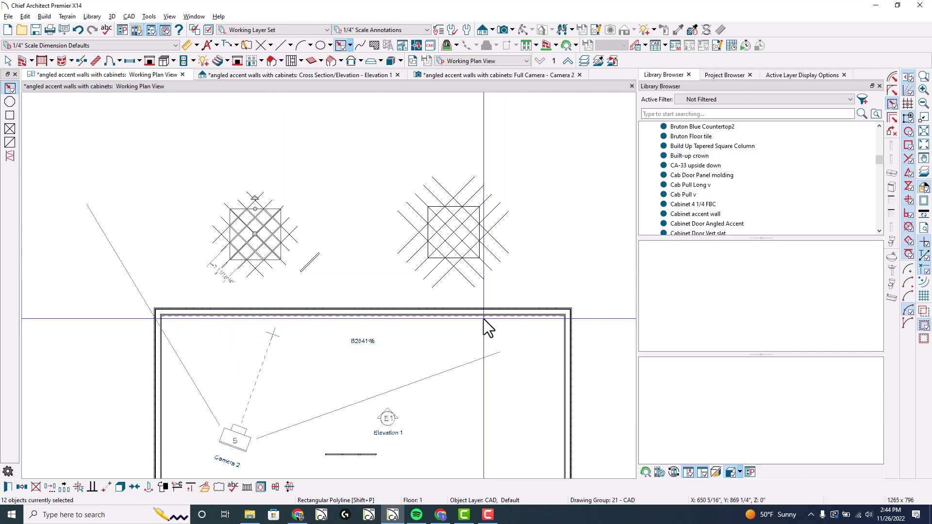
pyautogui.scroll(-1, 484, 319)
pyautogui.scroll(1, 486, 386)
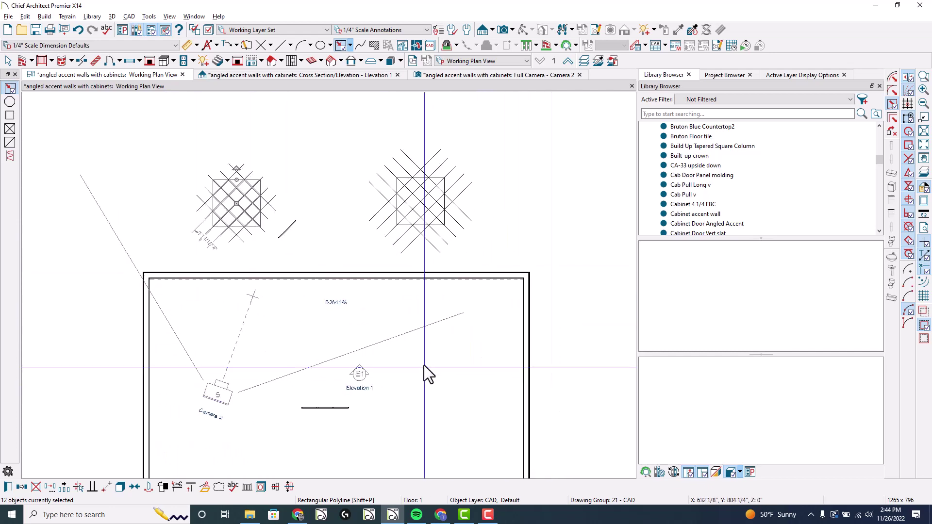
pyautogui.moveTo(423, 365); pyautogui.dragTo(416, 233, button='middle')
pyautogui.scroll(1, 420, 268)
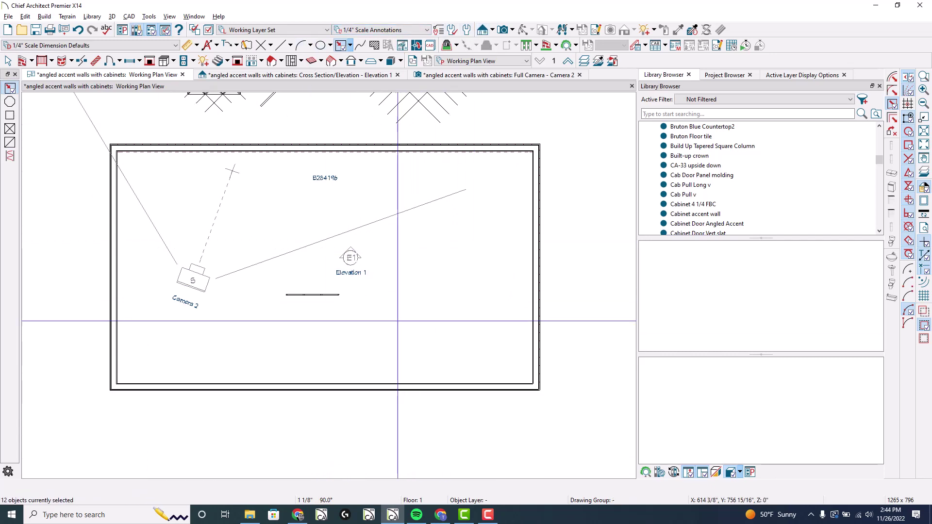
pyautogui.moveTo(399, 347); pyautogui.dragTo(399, 422)
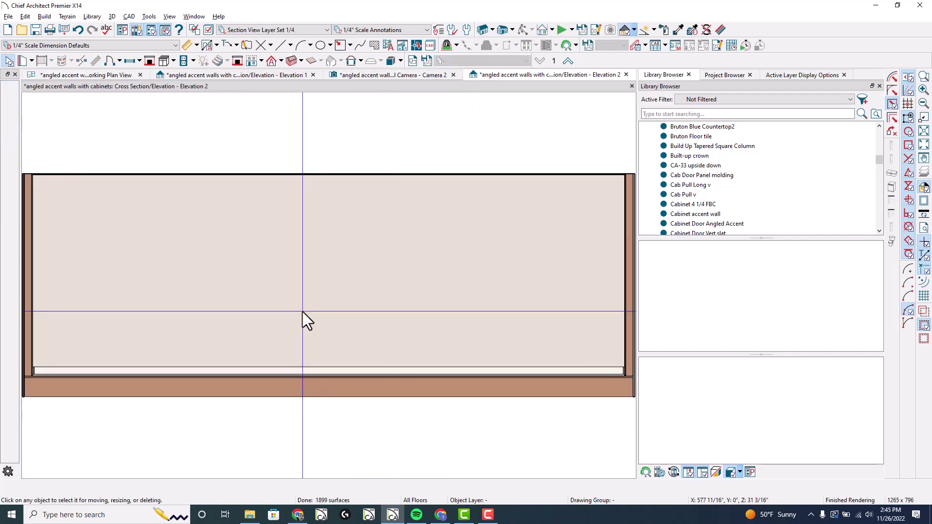
pyautogui.click(312, 298)
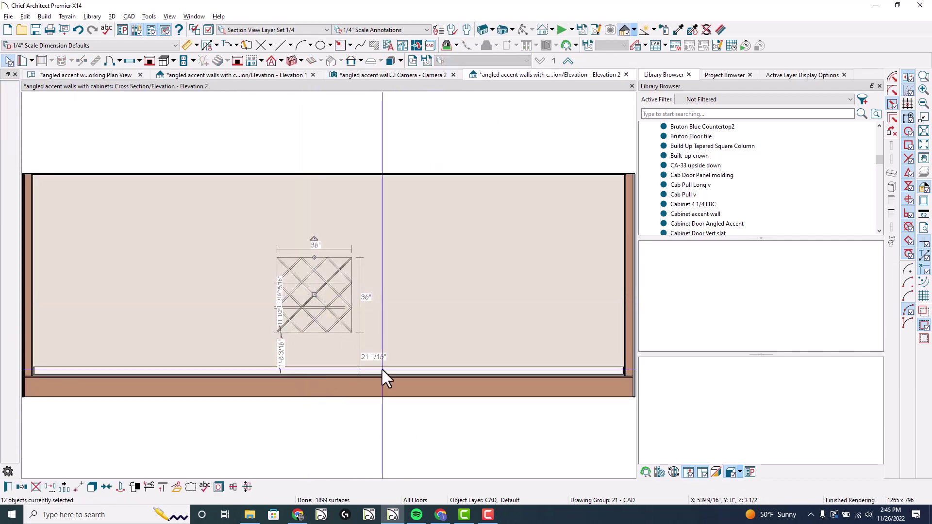
pyautogui.press('Escape')
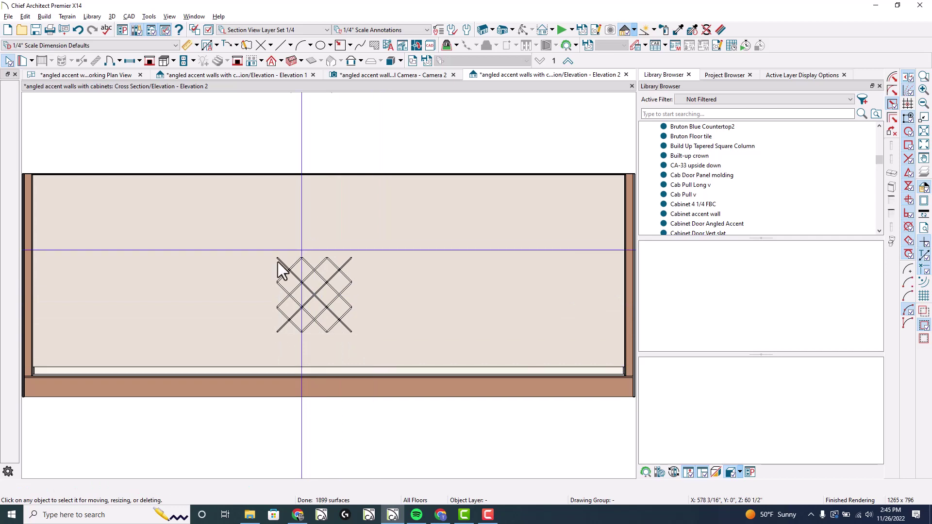
# Delete the two guide lines running down the middle of the pasted lattice's corner-to-corner boards
pyautogui.scroll(2, 318, 287)
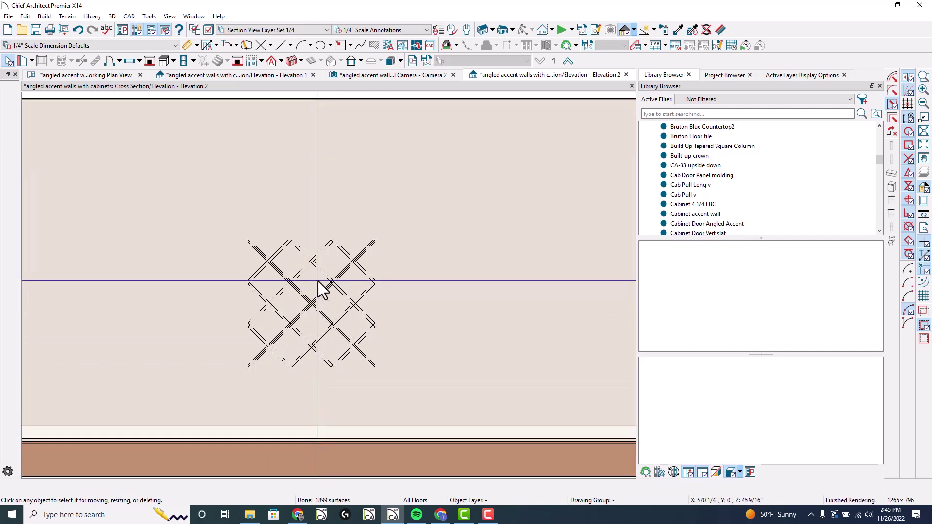
pyautogui.press('l')
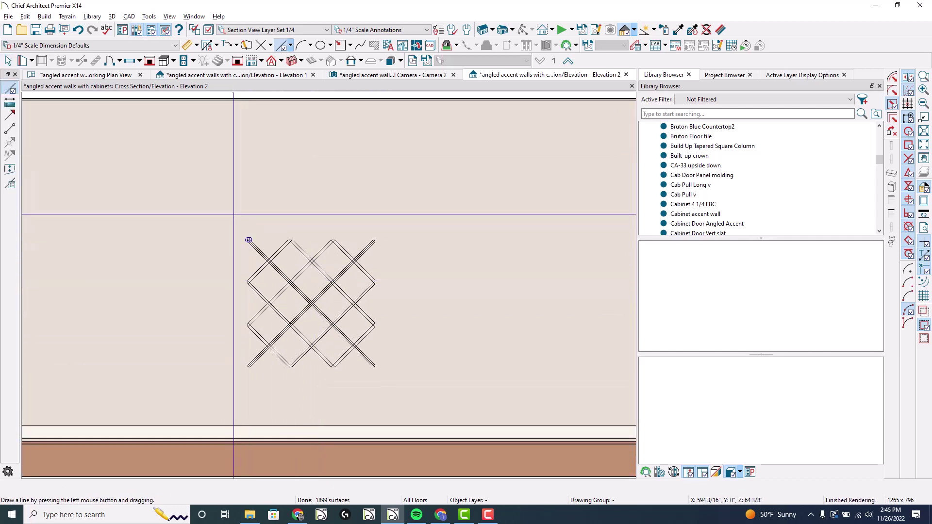
pyautogui.scroll(4, 224, 225)
pyautogui.scroll(2, 284, 267)
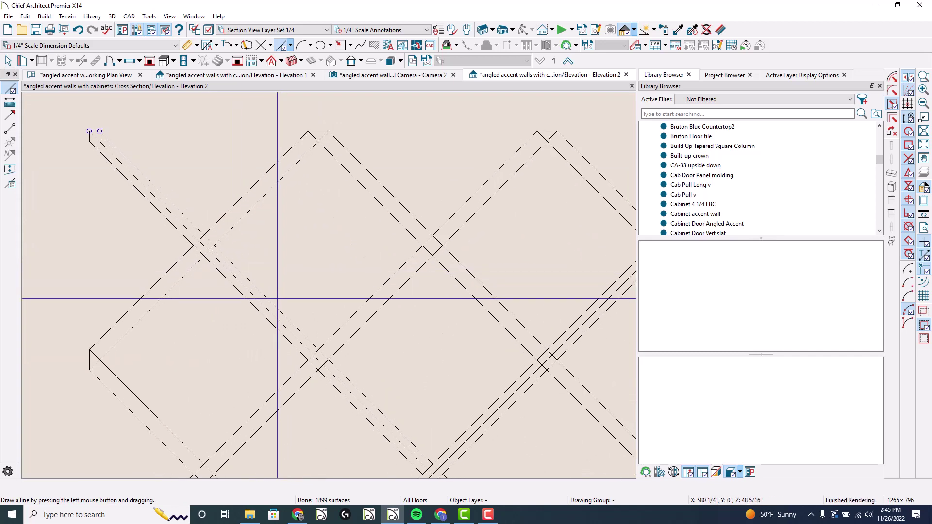
pyautogui.moveTo(170, 188); pyautogui.dragTo(276, 297)
pyautogui.press('Escape')
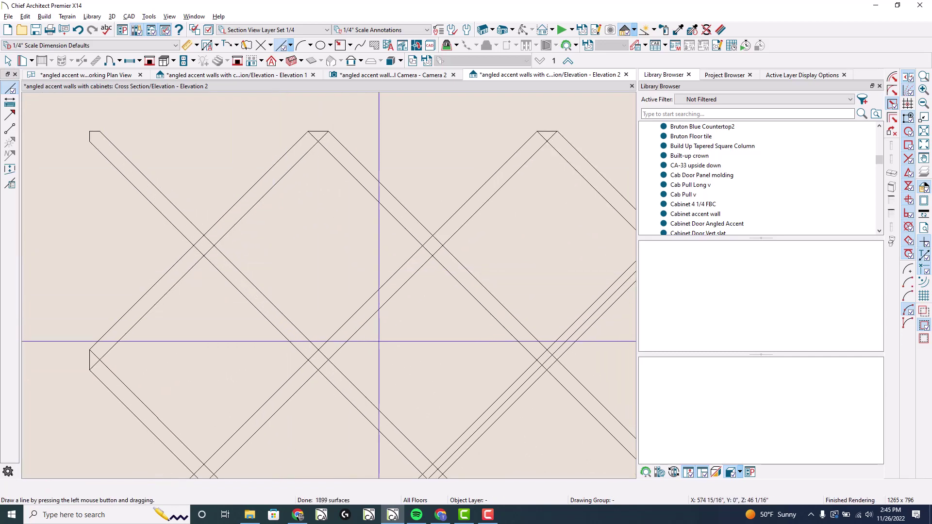
pyautogui.scroll(-1, 242, 319)
pyautogui.scroll(-5, 241, 319)
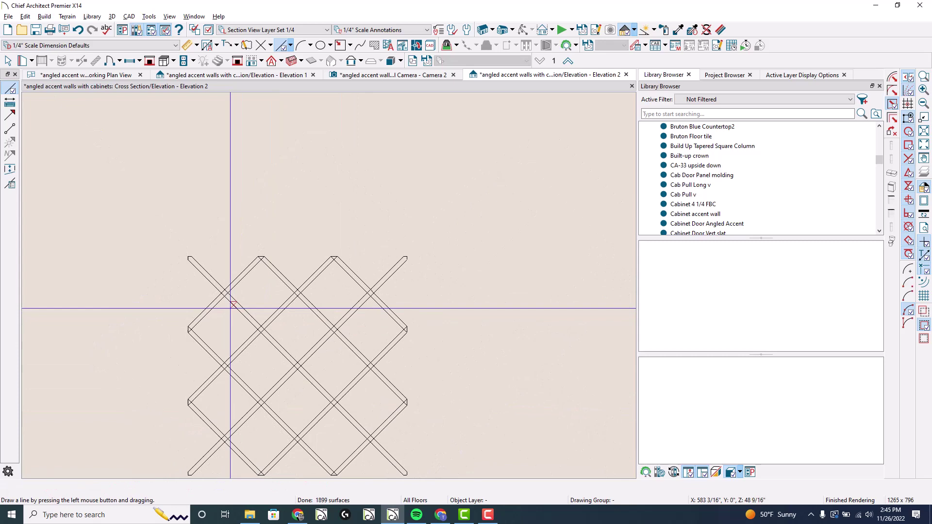
# Convert the ten lattice board polylines on the wall into 3D solids and set their depth to 3/4"
pyautogui.moveTo(187, 220); pyautogui.dragTo(406, 439)
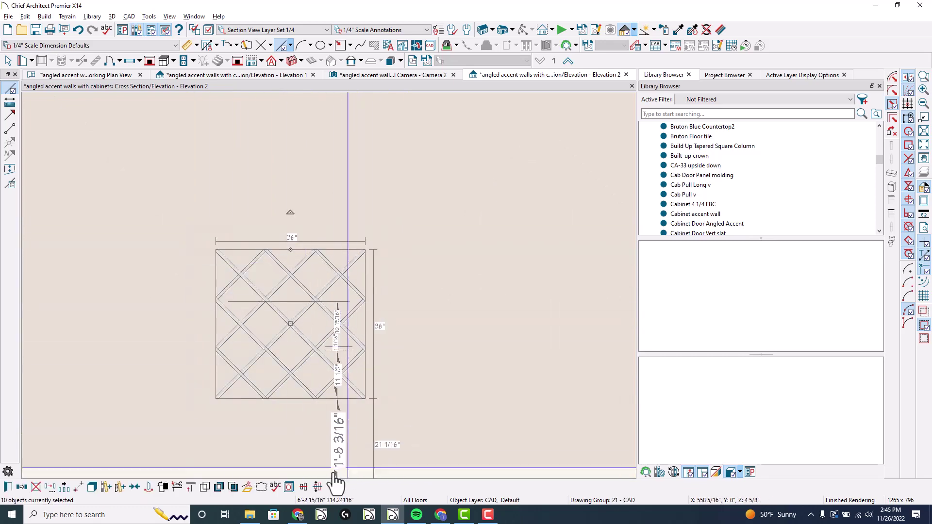
pyautogui.click(246, 487)
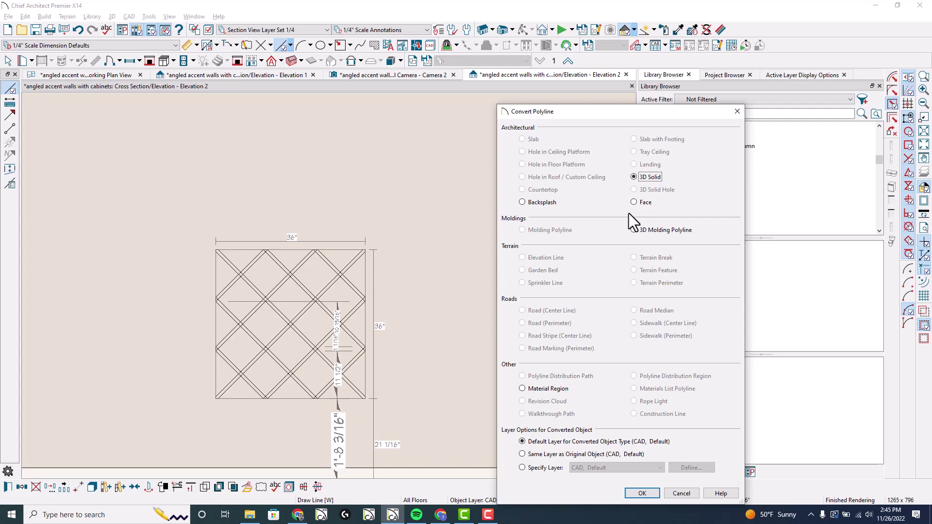
pyautogui.click(642, 492)
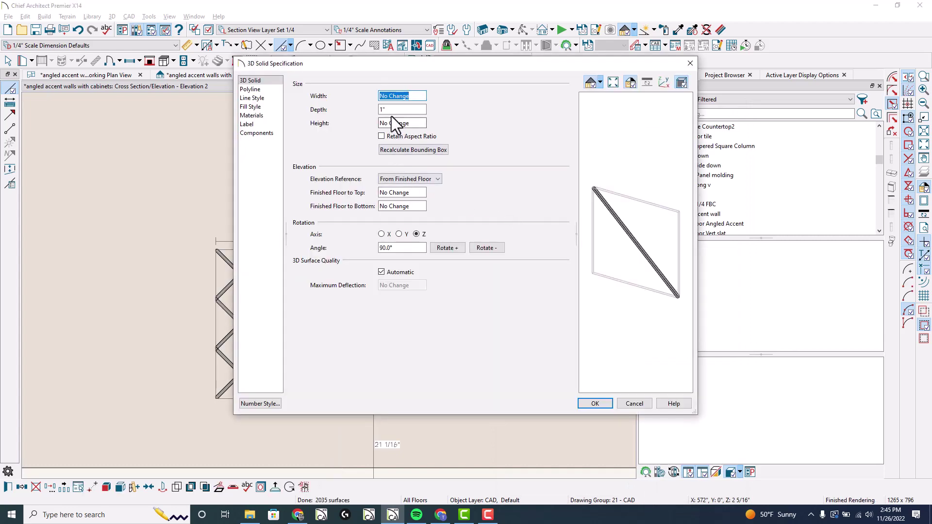
pyautogui.press('Tab')
pyautogui.write('3/4')
pyautogui.press('Tab')
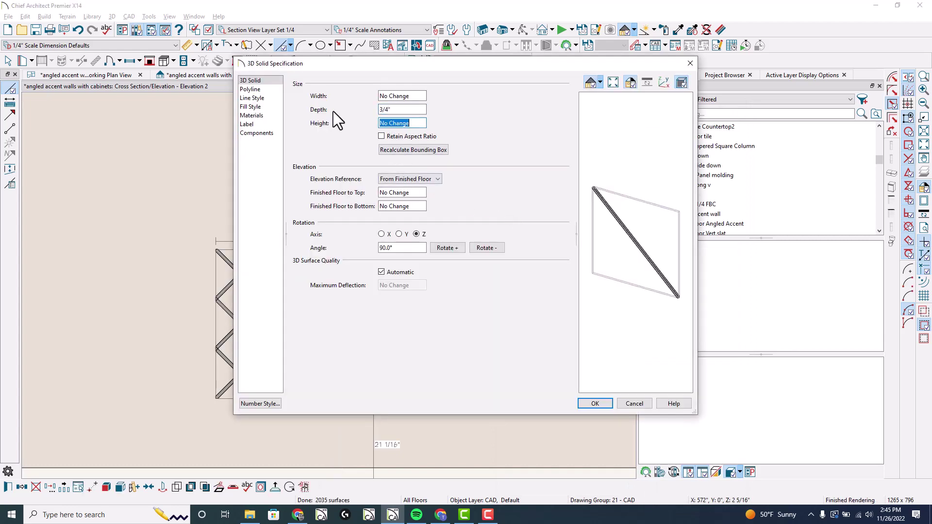
pyautogui.click(597, 405)
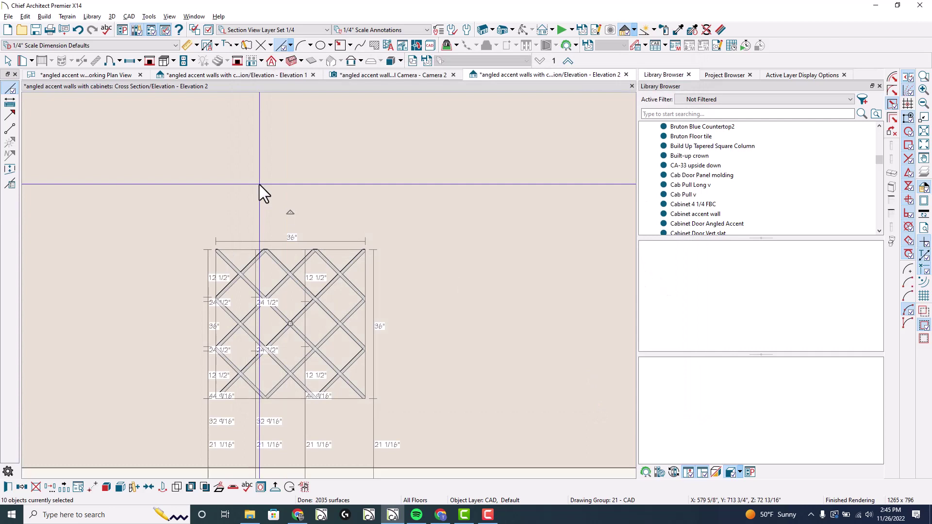
pyautogui.click(297, 174)
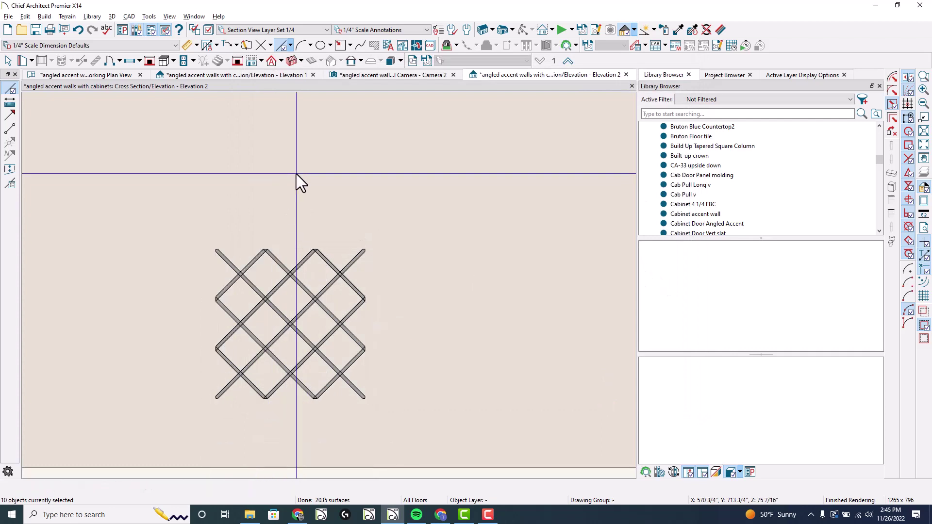
# Close the wall elevation and delete the extra set of ten lattice solids standing in the middle of the room in plan
pyautogui.click(626, 74)
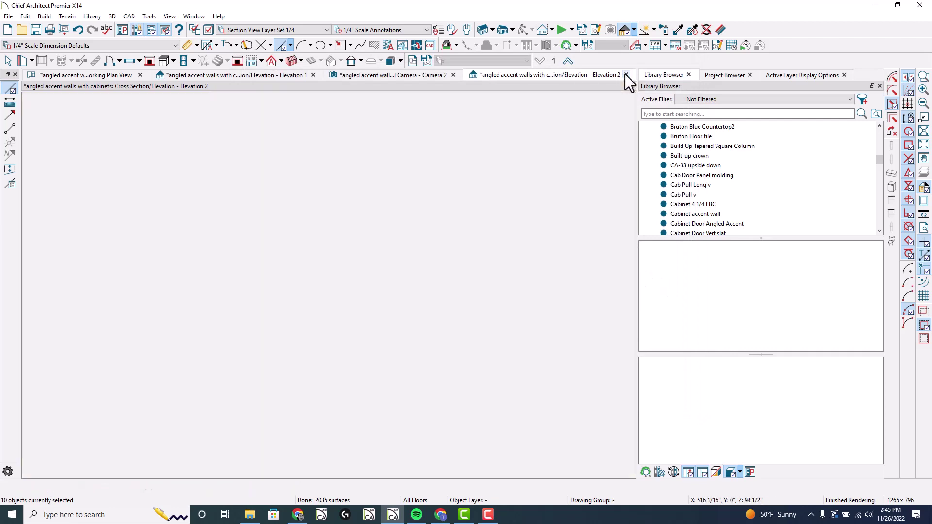
pyautogui.press('space')
pyautogui.scroll(2, 308, 304)
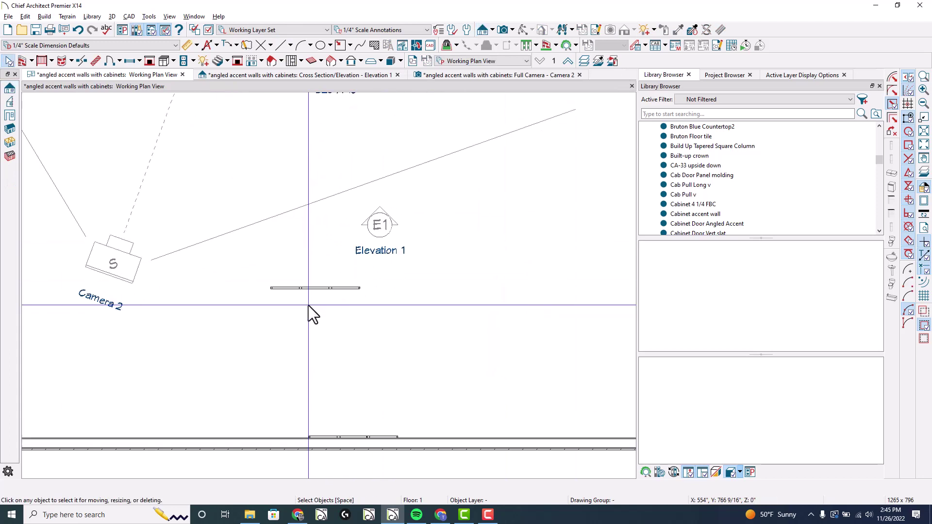
pyautogui.moveTo(260, 301); pyautogui.dragTo(383, 282)
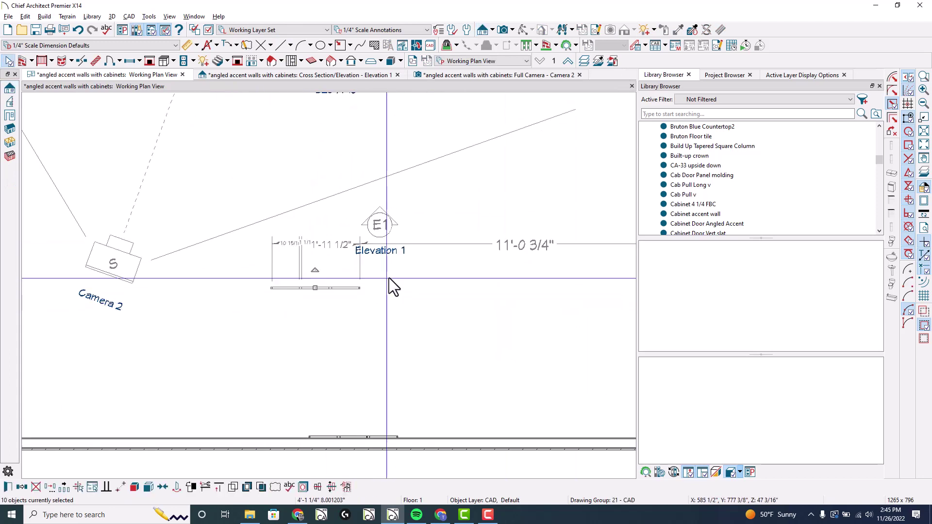
pyautogui.press('Delete')
pyautogui.scroll(-2, 372, 313)
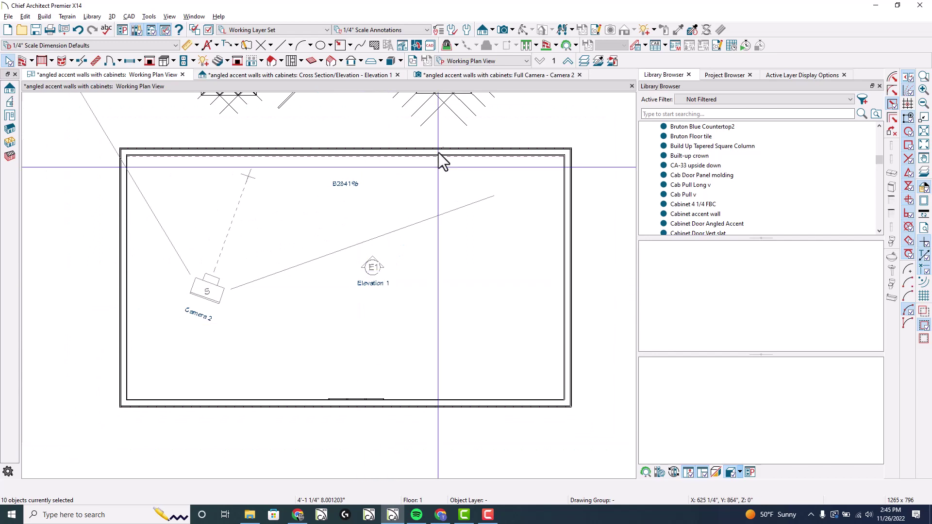
# Create a new cross-section elevation facing the room's lower wall to show the remaining lattice
pyautogui.click(482, 30)
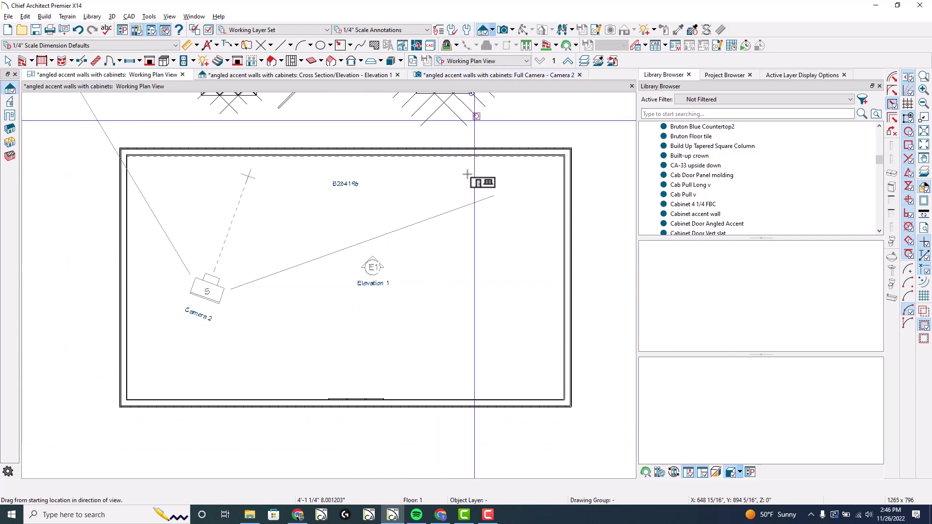
pyautogui.moveTo(416, 371); pyautogui.dragTo(422, 440)
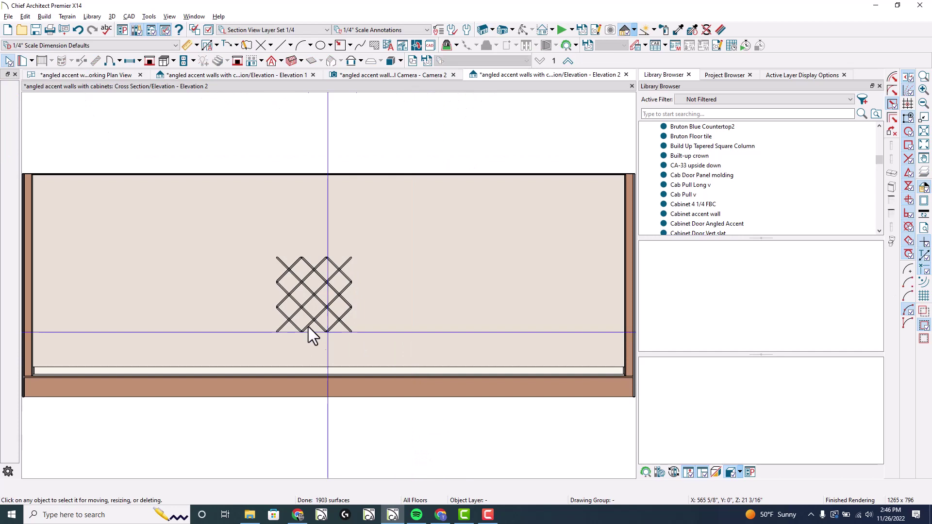
pyautogui.scroll(2, 279, 260)
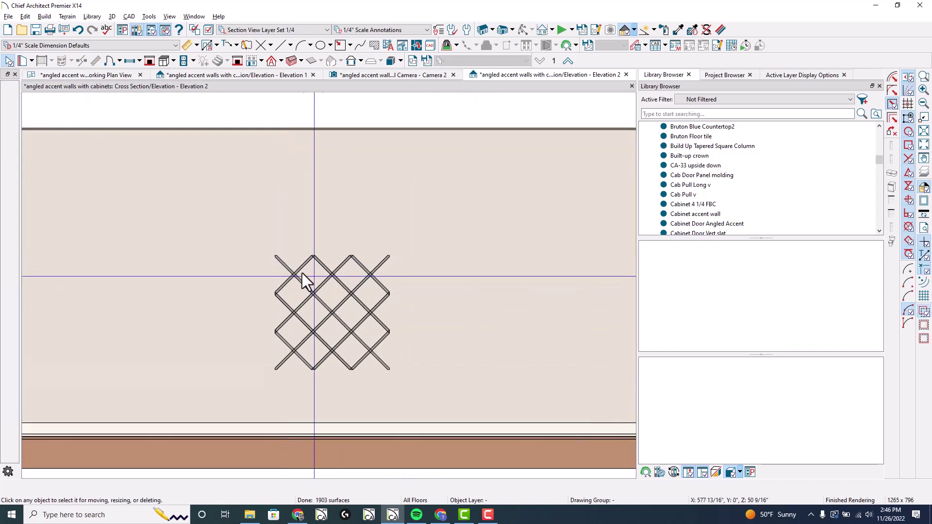
pyautogui.moveTo(239, 226); pyautogui.dragTo(443, 409)
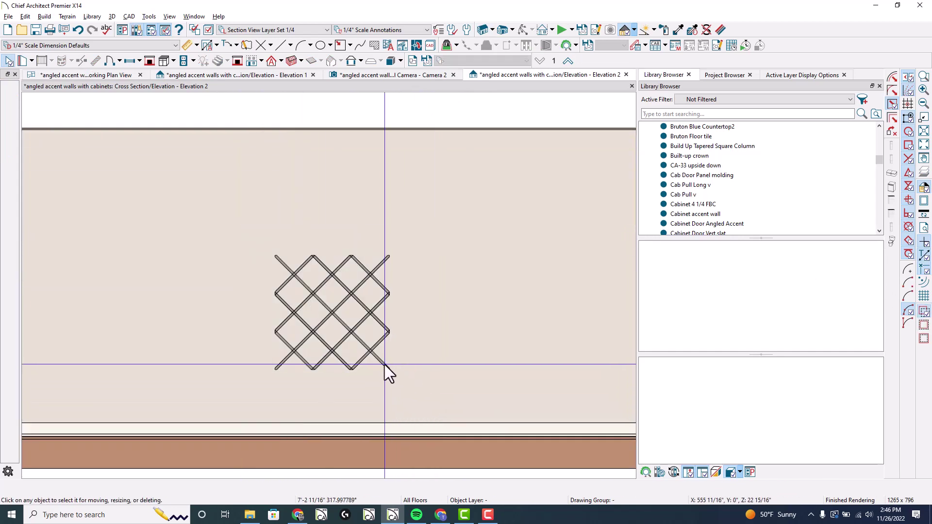
pyautogui.click(373, 349)
pyautogui.scroll(1, 378, 356)
pyautogui.keyDown('shift'); pyautogui.click(386, 318); pyautogui.keyUp('shift')
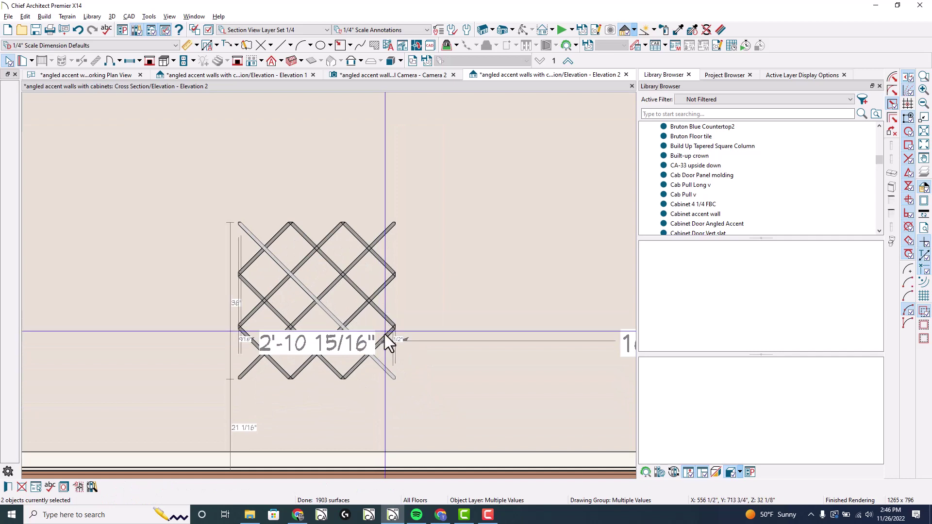
pyautogui.scroll(2, 381, 352)
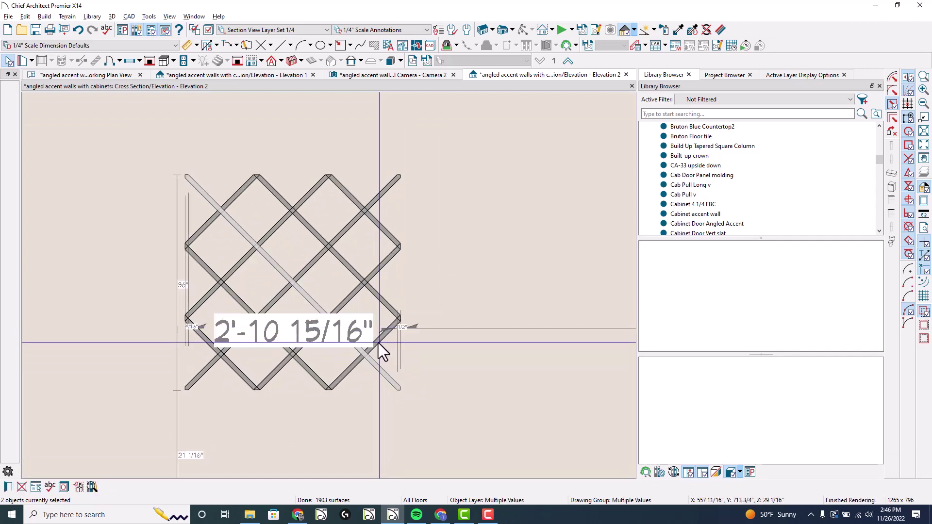
pyautogui.keyDown('shift'); pyautogui.click(378, 343); pyautogui.keyUp('shift')
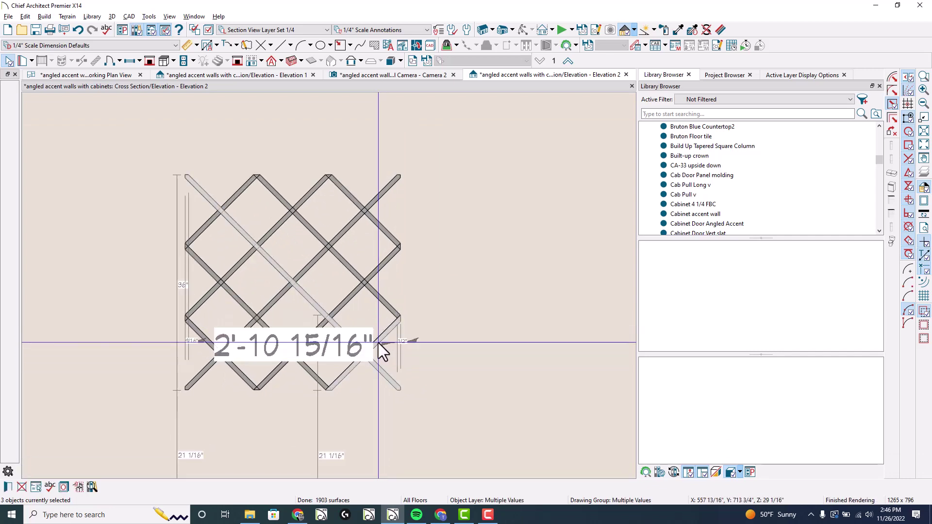
pyautogui.keyDown('shift'); pyautogui.click(378, 294); pyautogui.keyUp('shift')
pyautogui.keyDown('shift'); pyautogui.click(380, 224); pyautogui.keyUp('shift')
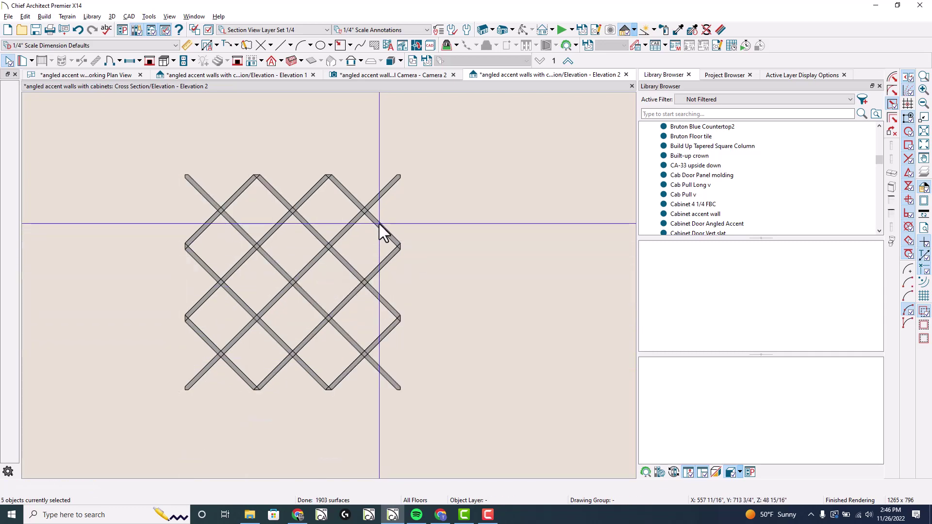
pyautogui.keyDown('shift'); pyautogui.click(352, 215); pyautogui.keyUp('shift')
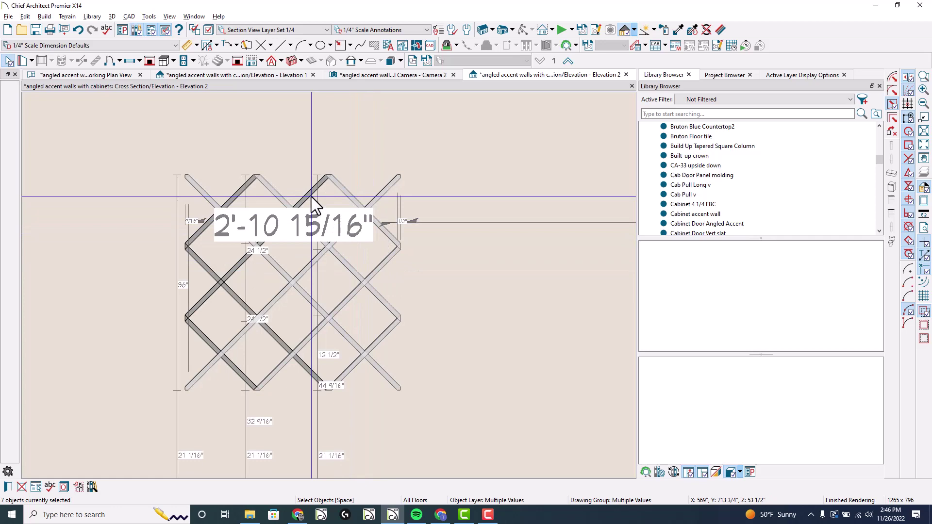
pyautogui.keyDown('shift'); pyautogui.click(282, 339); pyautogui.keyUp('shift')
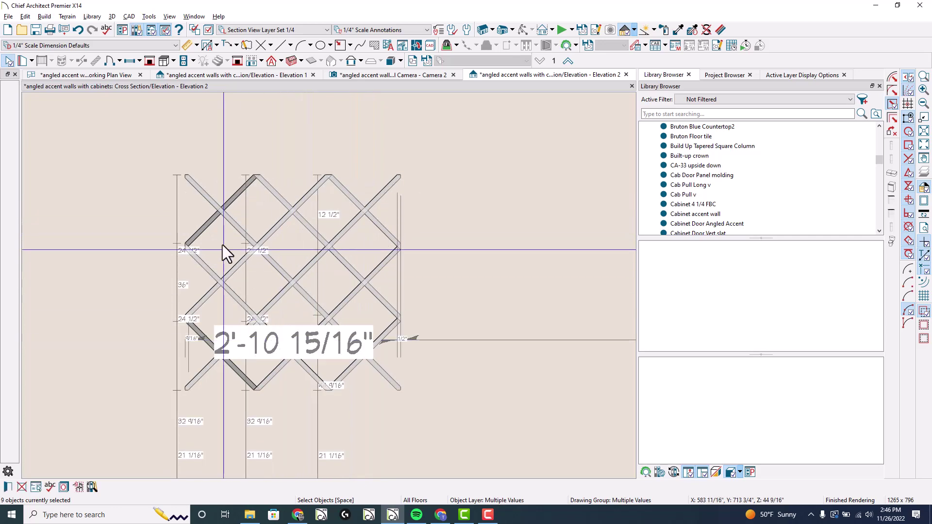
pyautogui.keyDown('shift'); pyautogui.click(233, 366); pyautogui.keyUp('shift')
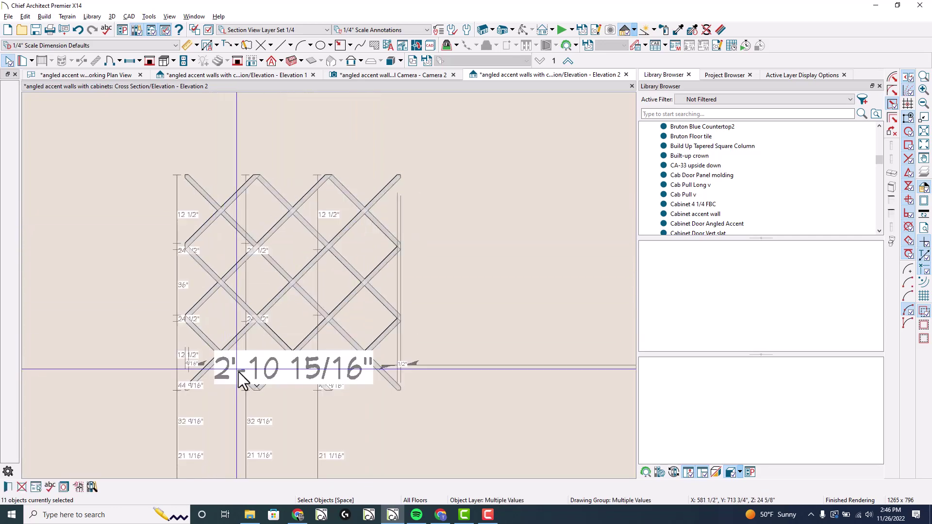
pyautogui.click(78, 487)
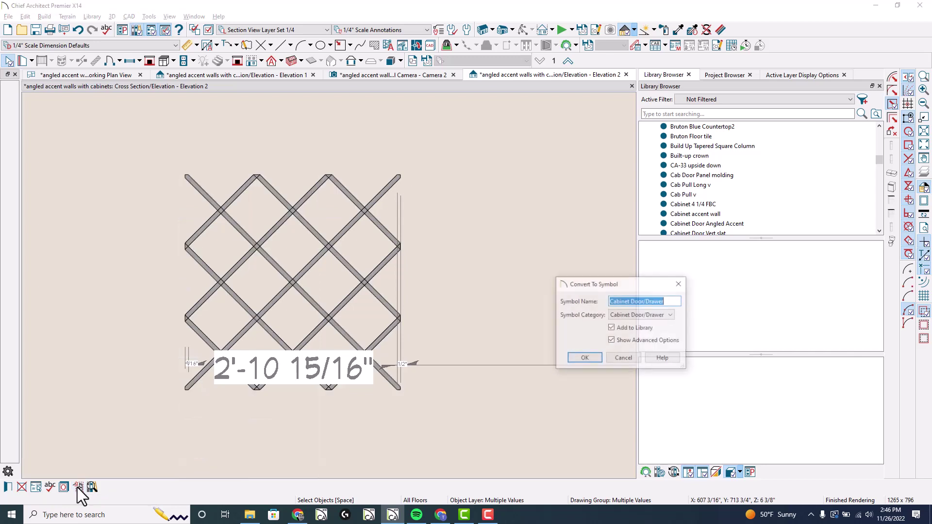
pyautogui.click(668, 301)
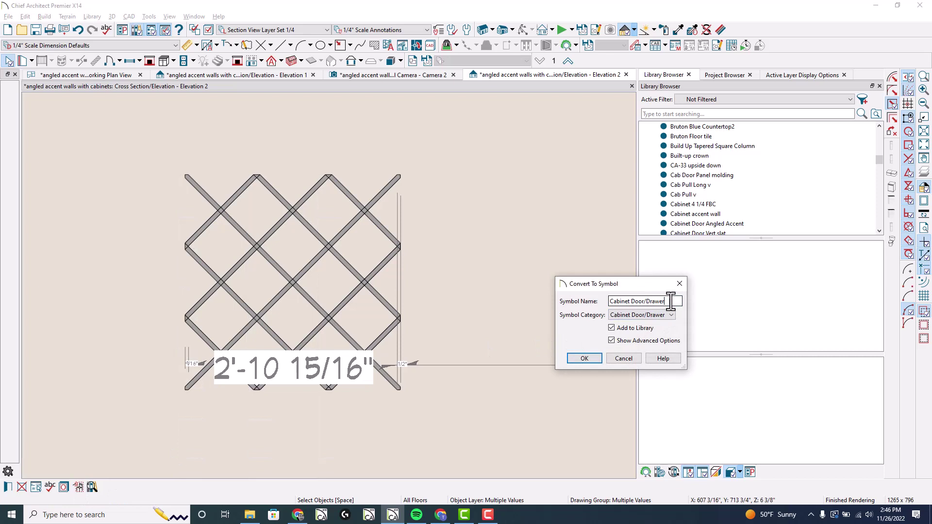
pyautogui.doubleClick(666, 301)
pyautogui.press('BackSpace')
pyautogui.press('BackSpace')
pyautogui.write('Accent Panel')
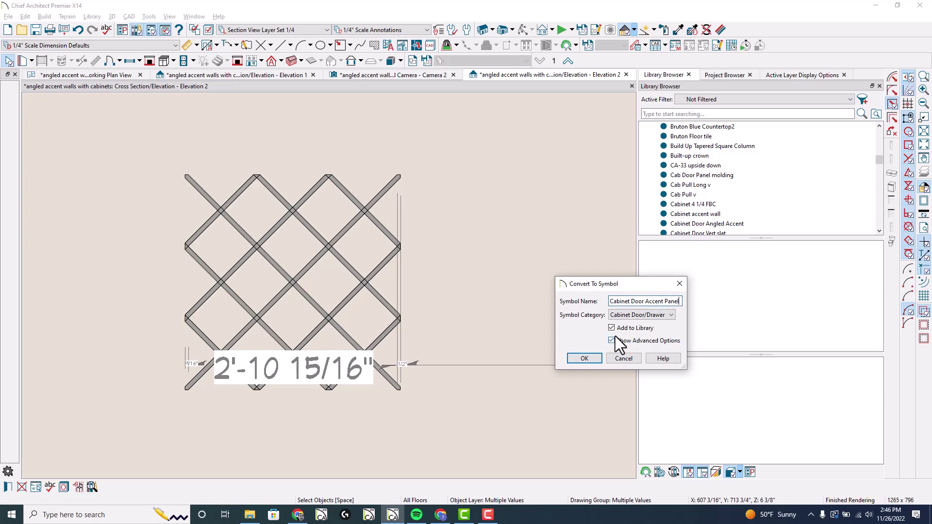
pyautogui.click(584, 358)
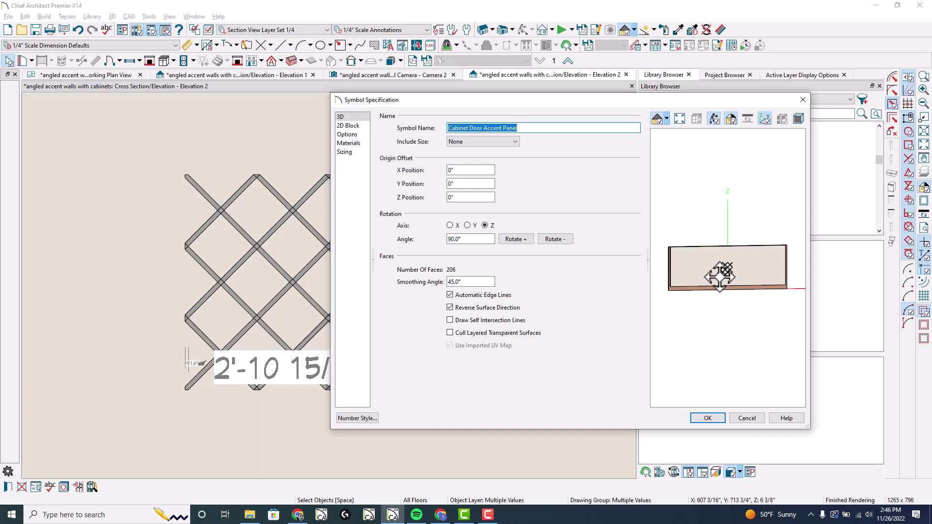
pyautogui.click(750, 418)
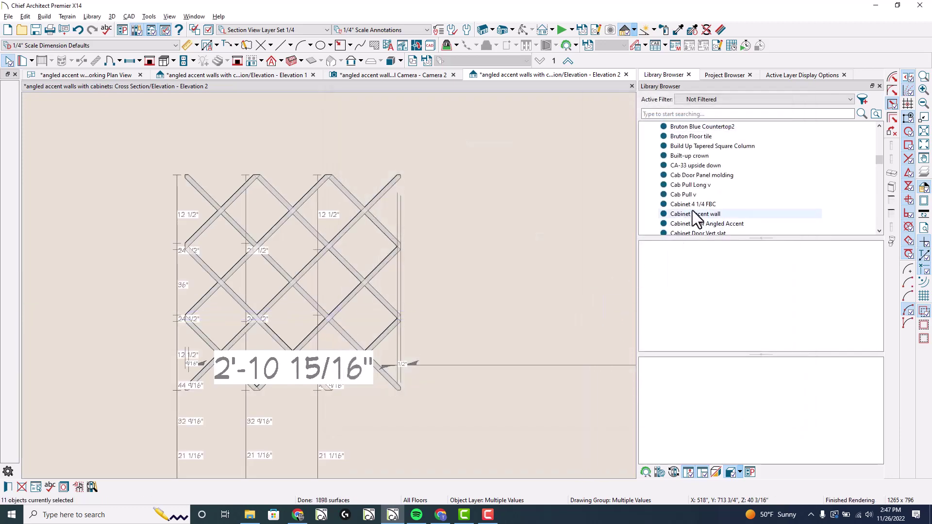
# Convert the ten lattice solids into a Cabinet Door/Drawer symbol named Cabinet Door Accent Panel, added to the library with advanced options shown
pyautogui.scroll(-1, 708, 222)
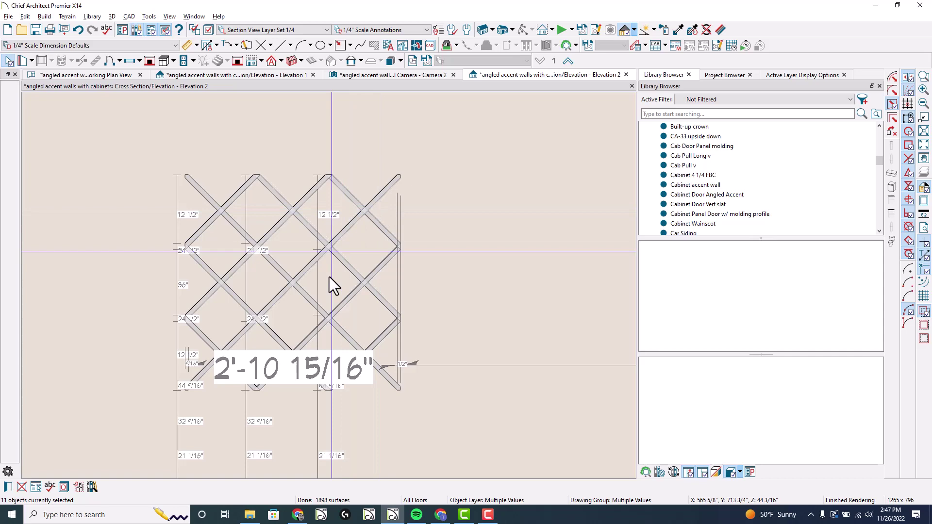
pyautogui.scroll(-4, 329, 276)
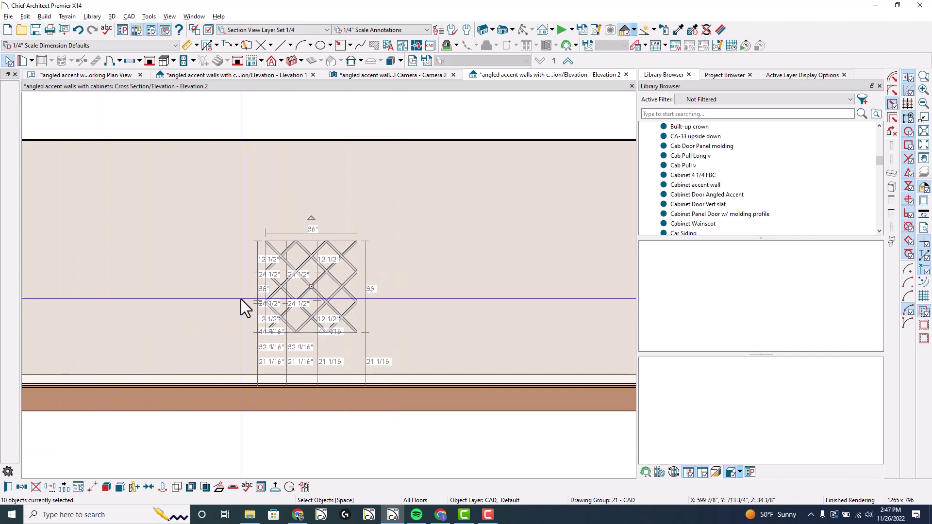
pyautogui.scroll(2, 239, 296)
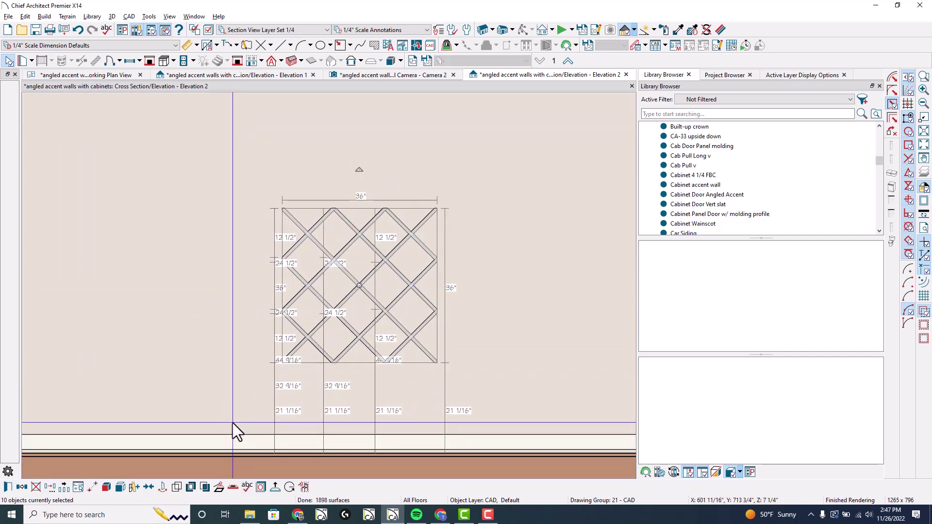
pyautogui.click(304, 487)
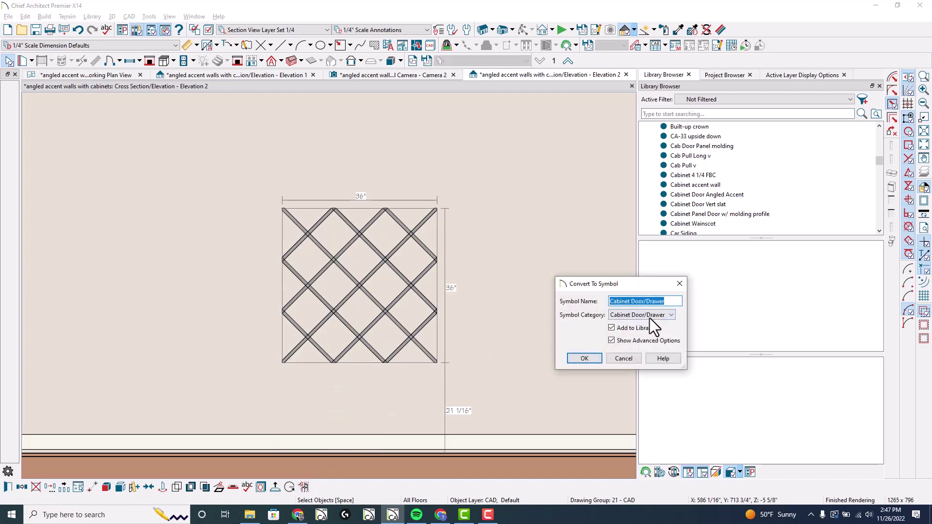
pyautogui.click(646, 301)
pyautogui.moveTo(646, 301); pyautogui.dragTo(687, 300)
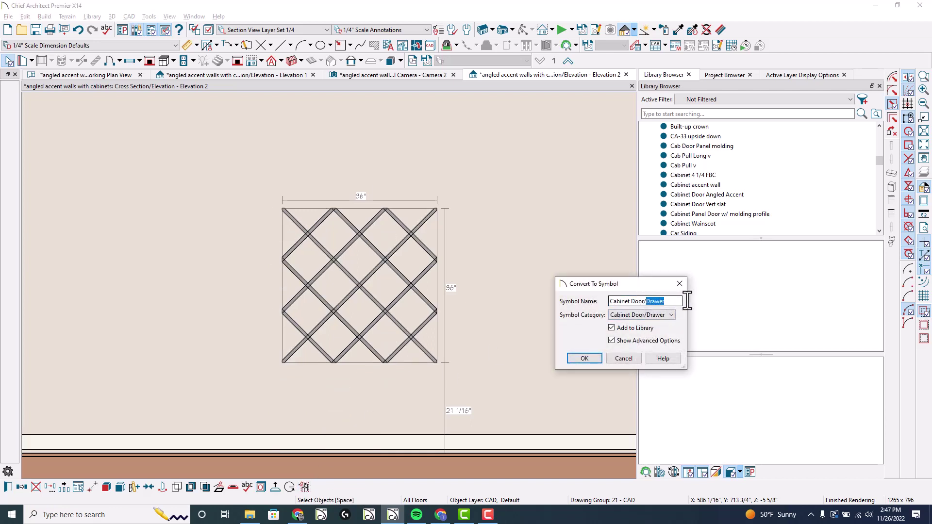
pyautogui.press('BackSpace')
pyautogui.press('BackSpace')
pyautogui.write('Accent Panel')
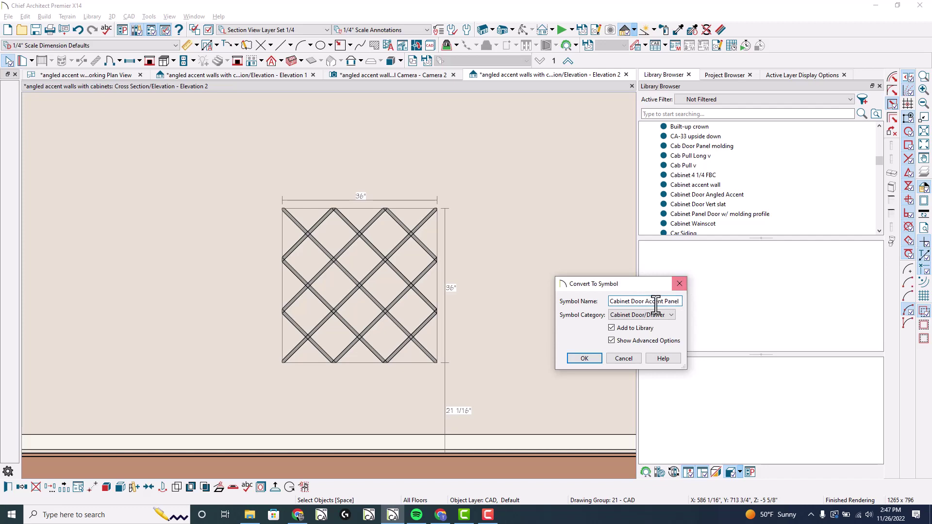
pyautogui.click(583, 360)
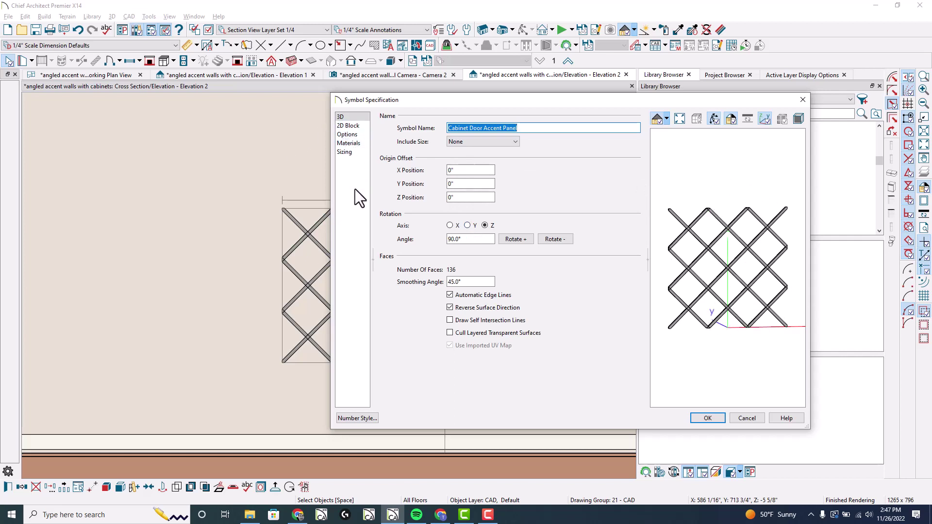
# Rename the symbol's Concrete material component to Accent Strips
pyautogui.click(362, 126)
pyautogui.click(361, 134)
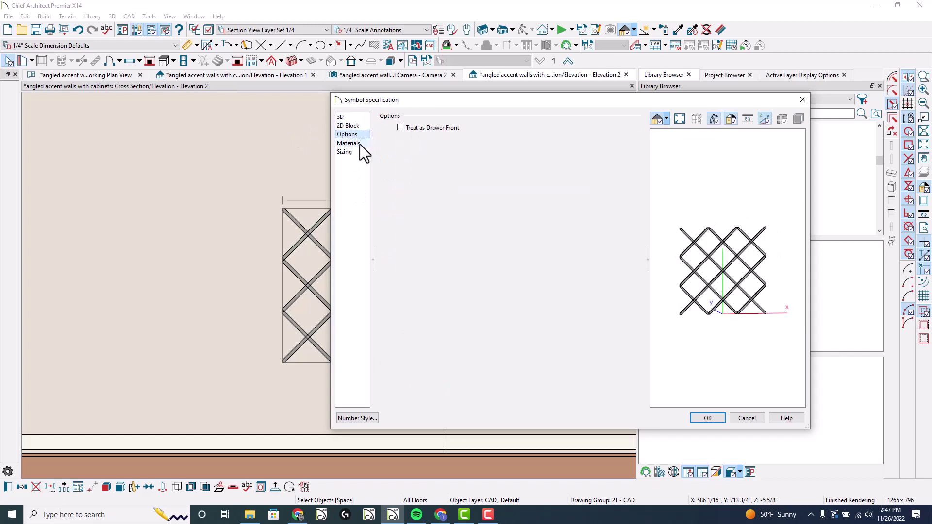
pyautogui.click(360, 144)
pyautogui.click(415, 141)
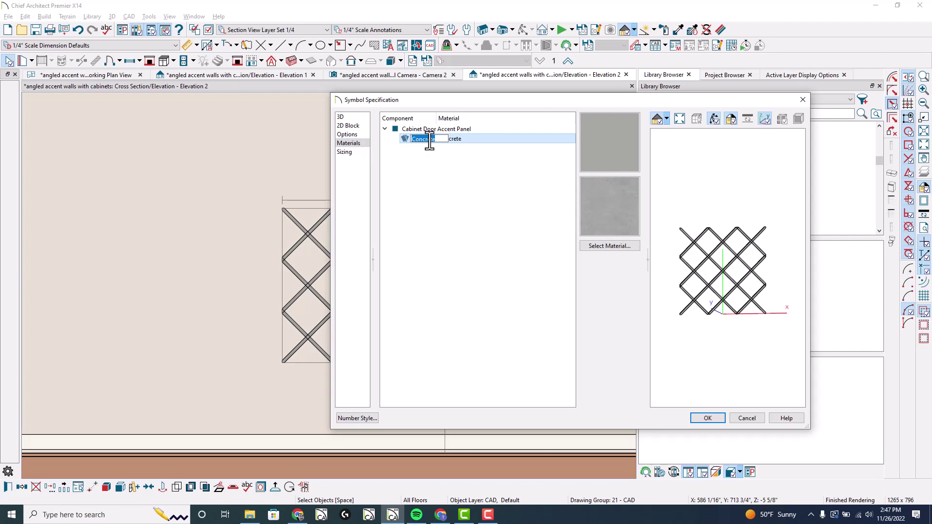
pyautogui.write('Accent Strips')
# Assign the plan material Color - White to the symbol's Accent Strips component
pyautogui.click(481, 139)
pyautogui.doubleClick(457, 138)
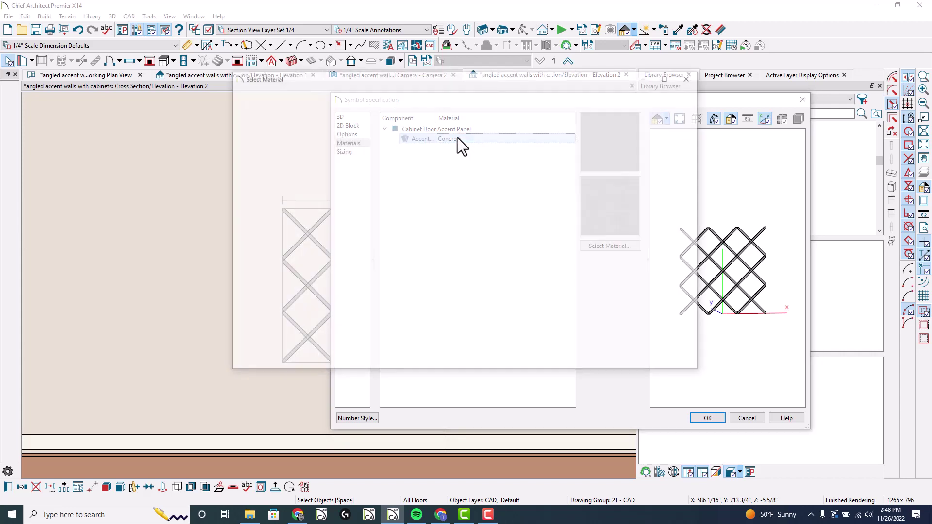
pyautogui.click(266, 103)
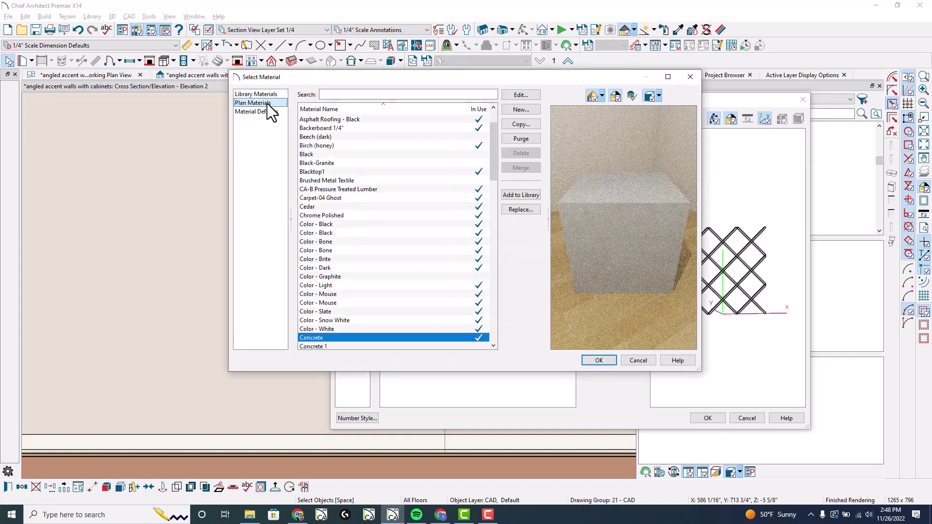
pyautogui.click(342, 328)
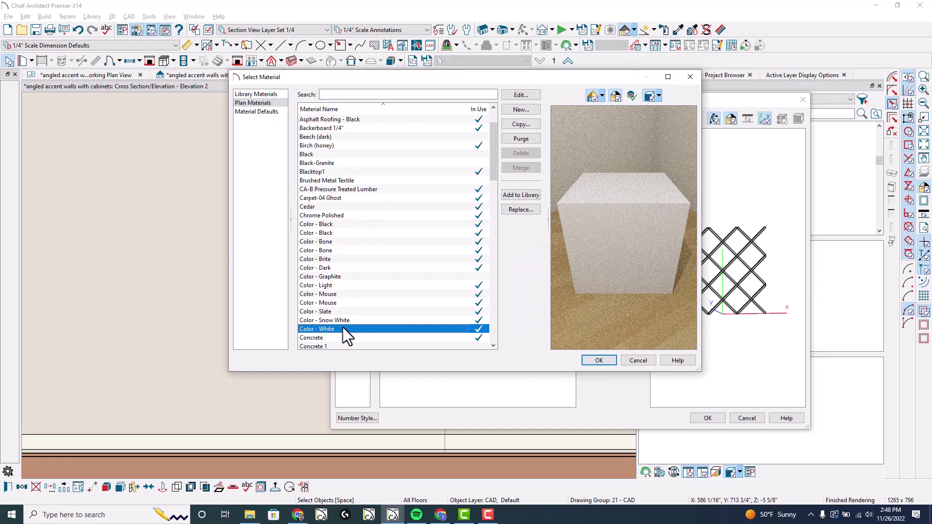
pyautogui.click(599, 360)
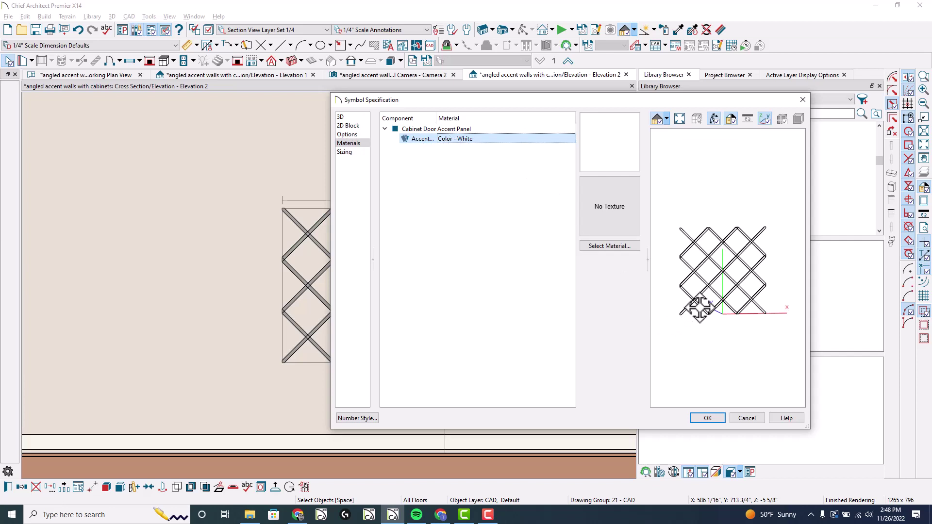
# Open the sizing settings of the accent panel symbol
pyautogui.click(348, 152)
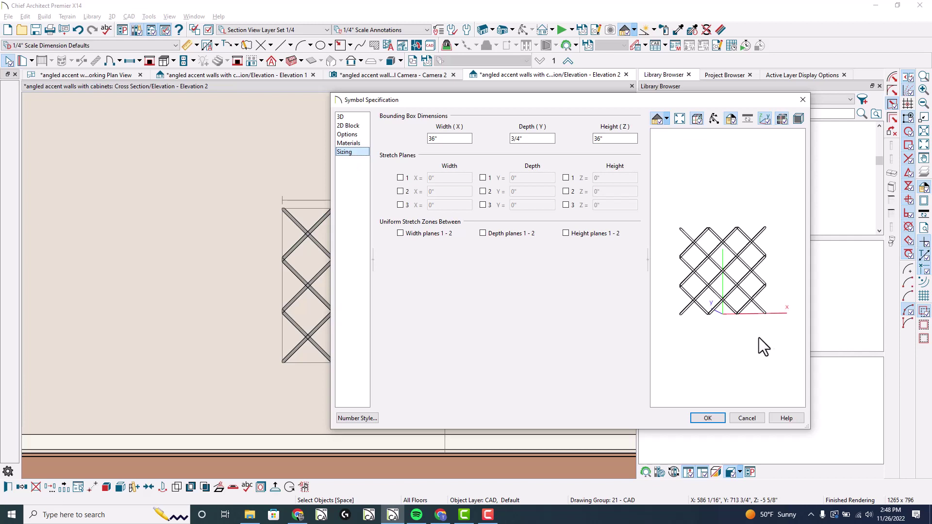
pyautogui.moveTo(767, 314)
pyautogui.mouseDown()
pyautogui.moveTo(769, 229)
pyautogui.moveTo(675, 228)
pyautogui.moveTo(680, 321)
pyautogui.moveTo(820, 312)
pyautogui.moveTo(808, 224)
pyautogui.moveTo(771, 231)
pyautogui.mouseUp()
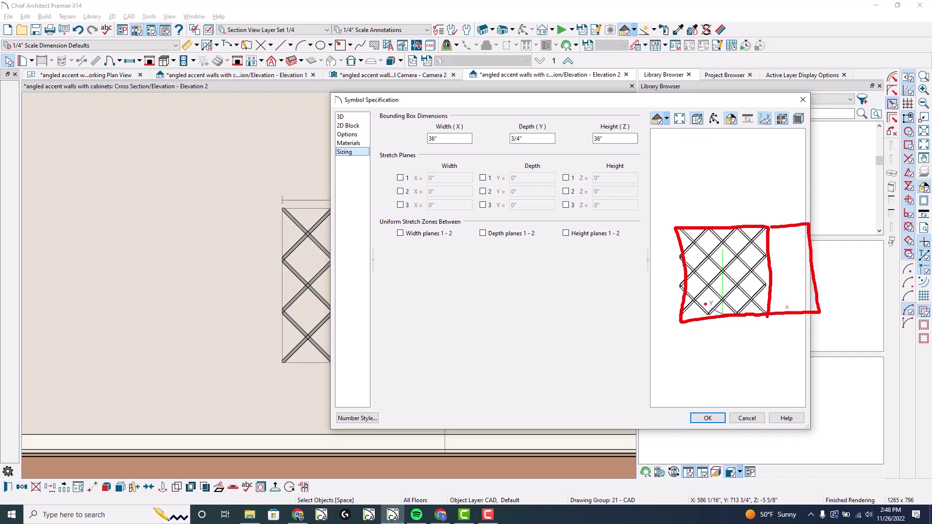
pyautogui.moveTo(681, 320); pyautogui.dragTo(808, 224)
pyautogui.moveTo(713, 313); pyautogui.dragTo(807, 255)
pyautogui.moveTo(763, 318); pyautogui.dragTo(805, 279)
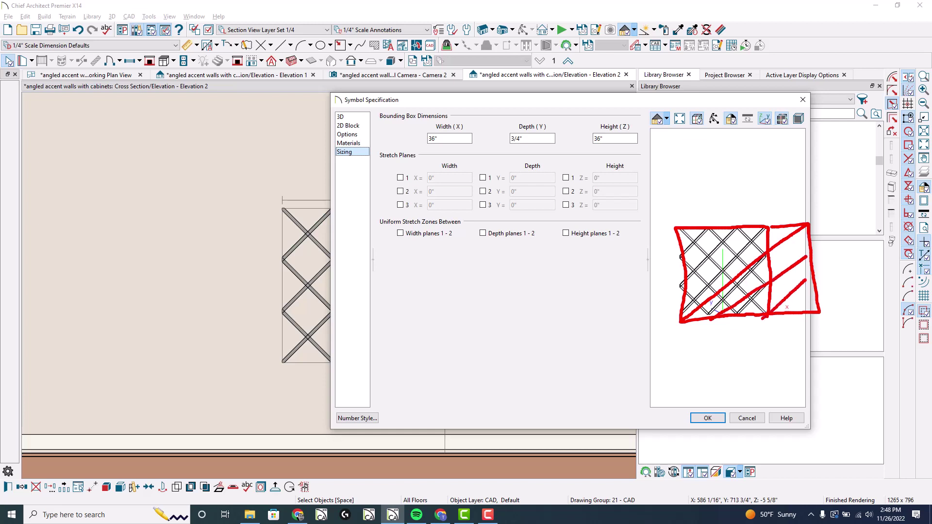
pyautogui.moveTo(791, 312)
pyautogui.mouseDown()
pyautogui.moveTo(814, 295)
pyautogui.moveTo(669, 231)
pyautogui.mouseUp()
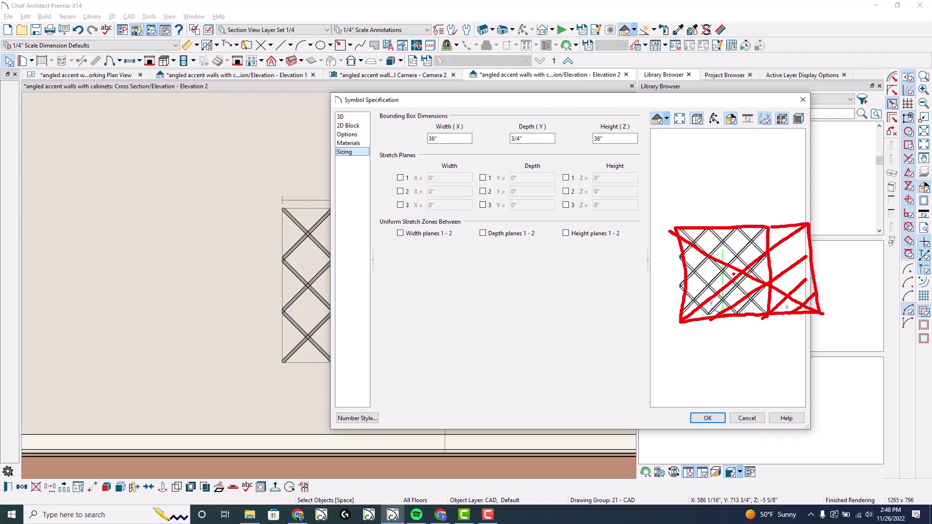
pyautogui.moveTo(770, 224); pyautogui.dragTo(769, 243)
pyautogui.moveTo(775, 319)
pyautogui.mouseDown()
pyautogui.moveTo(707, 318)
pyautogui.moveTo(682, 273)
pyautogui.moveTo(682, 230)
pyautogui.moveTo(769, 224)
pyautogui.mouseUp()
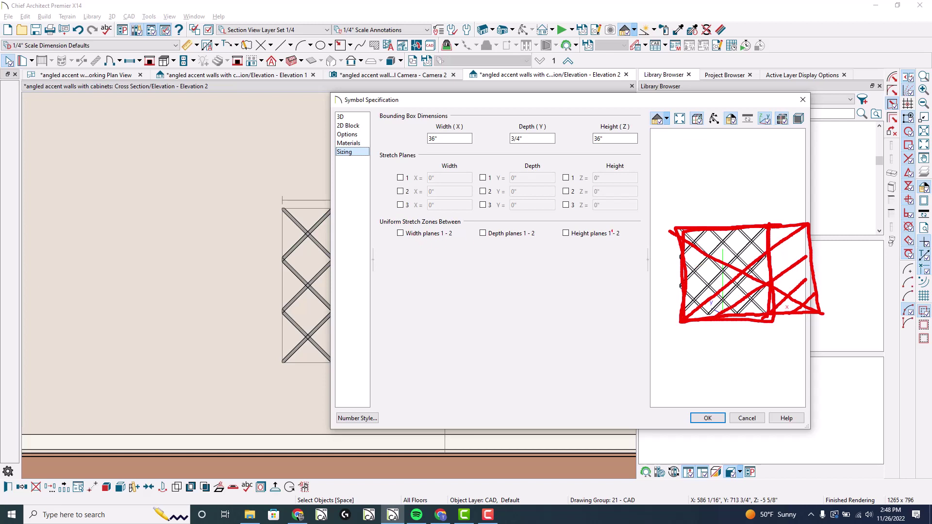
pyautogui.press('Escape')
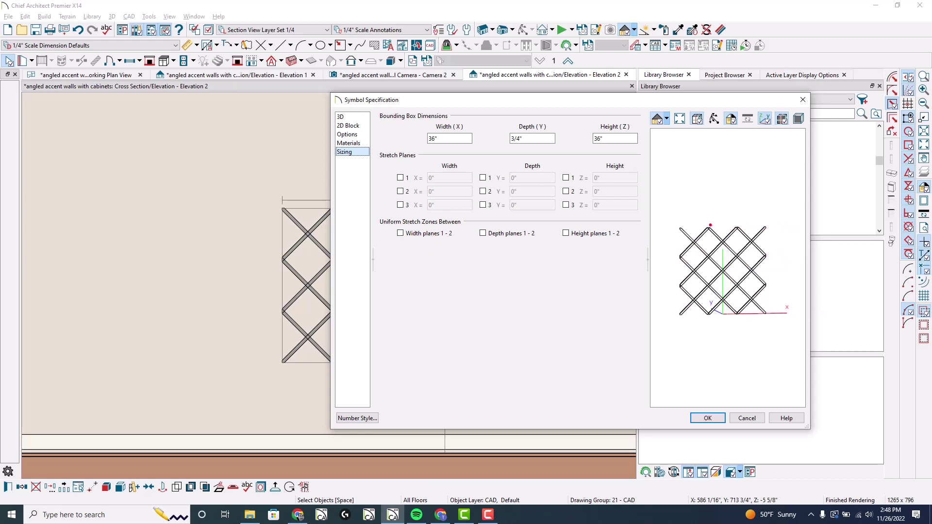
pyautogui.moveTo(707, 227); pyautogui.dragTo(710, 330)
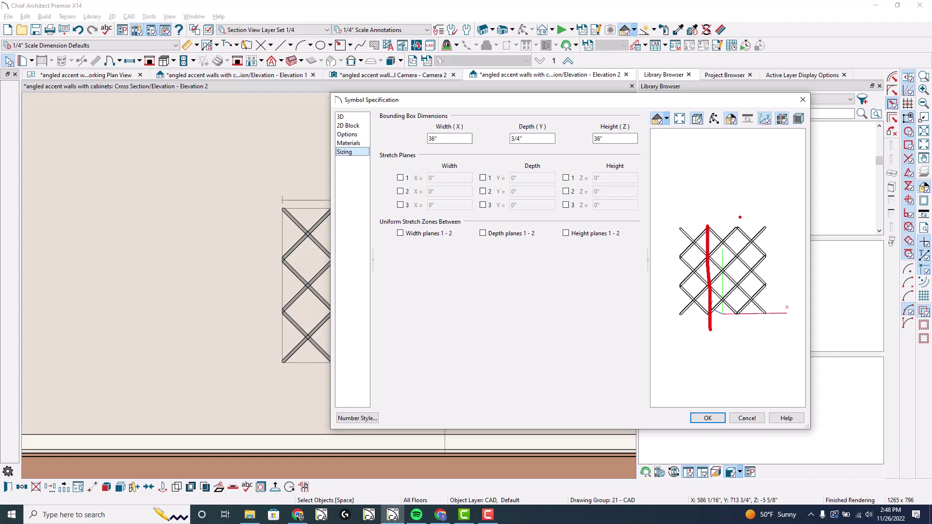
pyautogui.moveTo(738, 217); pyautogui.dragTo(739, 330)
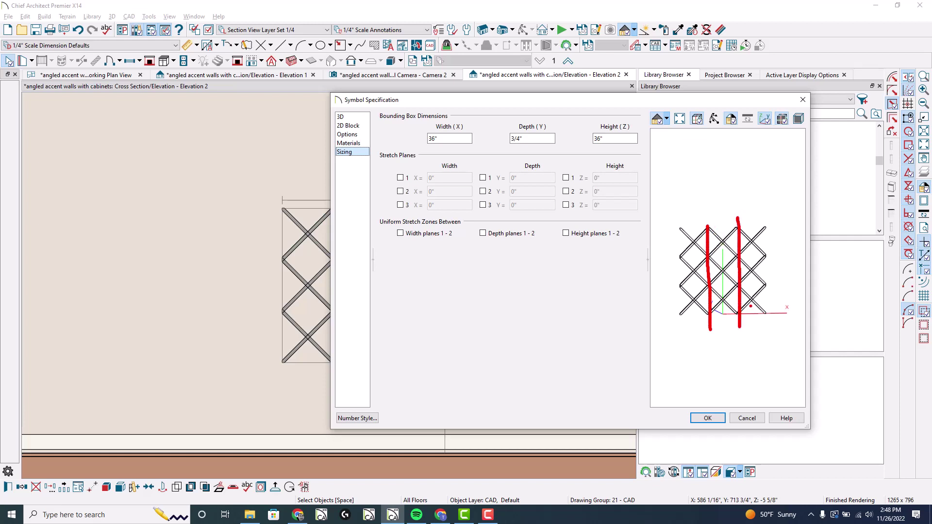
pyautogui.moveTo(765, 289)
pyautogui.mouseDown()
pyautogui.moveTo(740, 312)
pyautogui.moveTo(759, 306)
pyautogui.mouseUp()
pyautogui.moveTo(761, 257)
pyautogui.mouseDown()
pyautogui.moveTo(745, 277)
pyautogui.moveTo(759, 273)
pyautogui.mouseUp()
pyautogui.moveTo(770, 225)
pyautogui.mouseDown()
pyautogui.moveTo(809, 224)
pyautogui.moveTo(806, 295)
pyautogui.moveTo(800, 313)
pyautogui.moveTo(763, 317)
pyautogui.mouseUp()
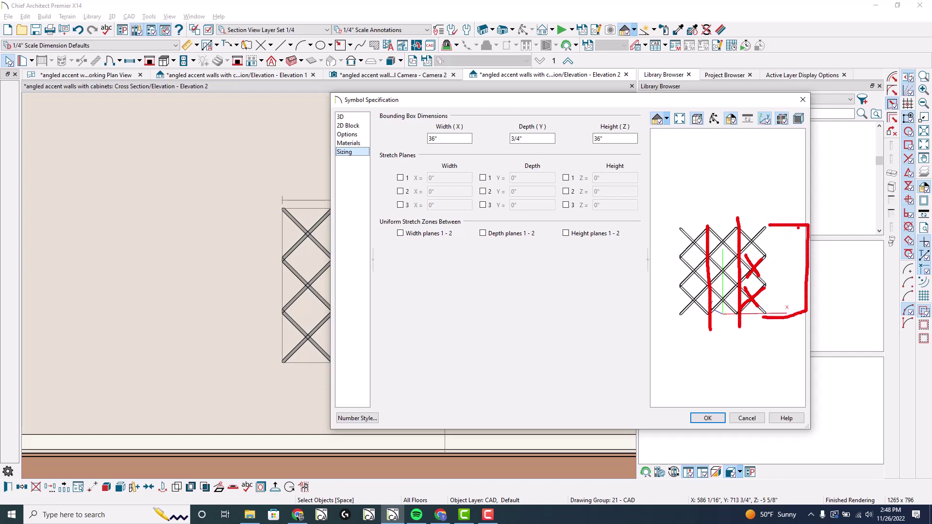
pyautogui.moveTo(789, 241)
pyautogui.mouseDown()
pyautogui.moveTo(806, 226)
pyautogui.moveTo(783, 267)
pyautogui.mouseUp()
pyautogui.moveTo(784, 251); pyautogui.dragTo(805, 269)
pyautogui.moveTo(804, 269); pyautogui.dragTo(784, 290)
pyautogui.moveTo(785, 275); pyautogui.dragTo(812, 304)
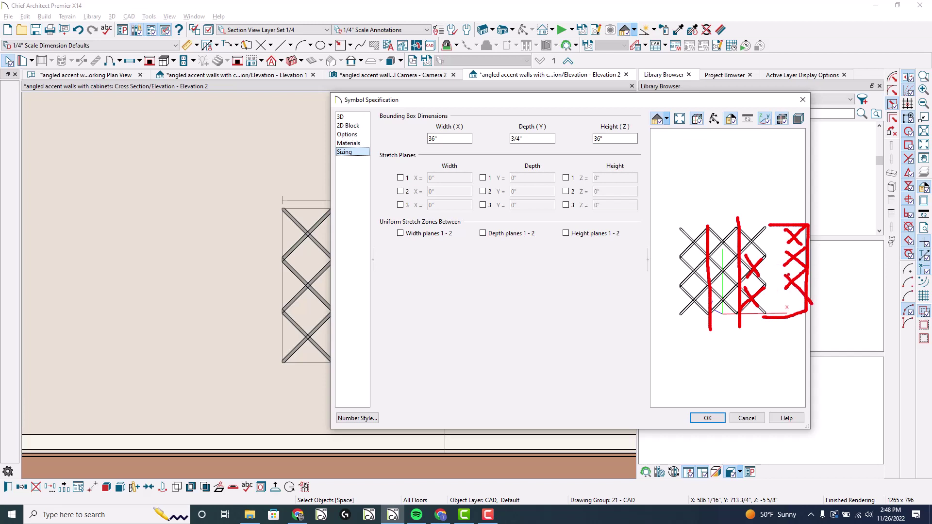
pyautogui.moveTo(785, 234)
pyautogui.mouseDown()
pyautogui.moveTo(787, 277)
pyautogui.moveTo(769, 315)
pyautogui.moveTo(725, 317)
pyautogui.moveTo(712, 271)
pyautogui.moveTo(730, 227)
pyautogui.moveTo(783, 232)
pyautogui.moveTo(717, 303)
pyautogui.mouseUp()
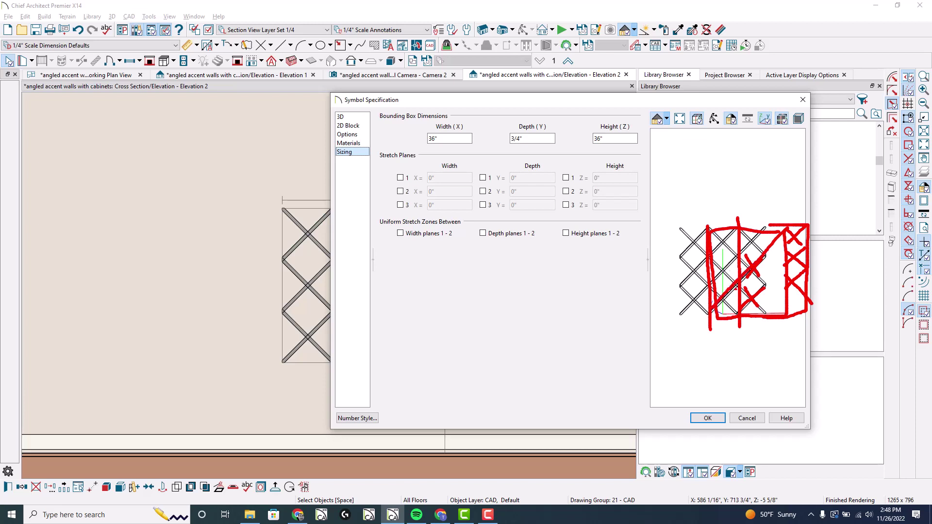
pyautogui.moveTo(684, 312); pyautogui.dragTo(706, 292)
pyautogui.moveTo(683, 259); pyautogui.dragTo(700, 273)
pyautogui.moveTo(682, 231); pyautogui.dragTo(702, 250)
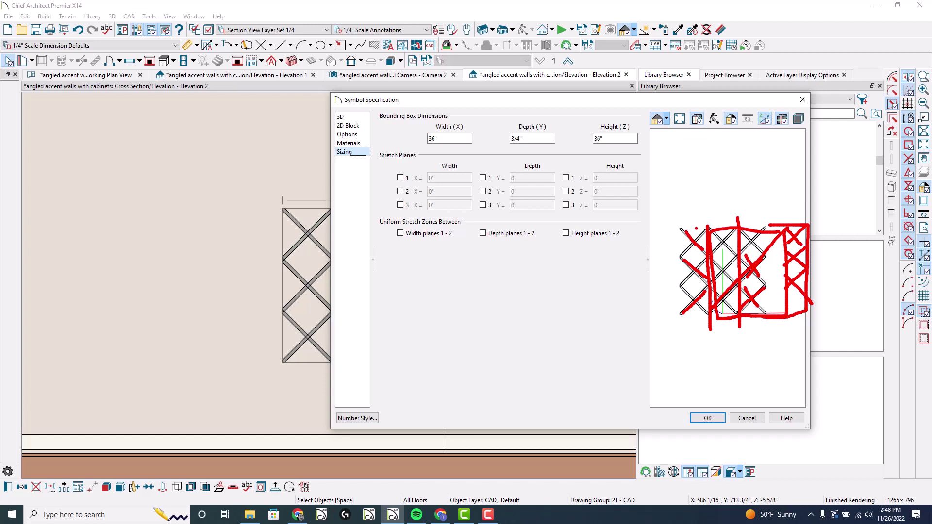
pyautogui.press('Escape')
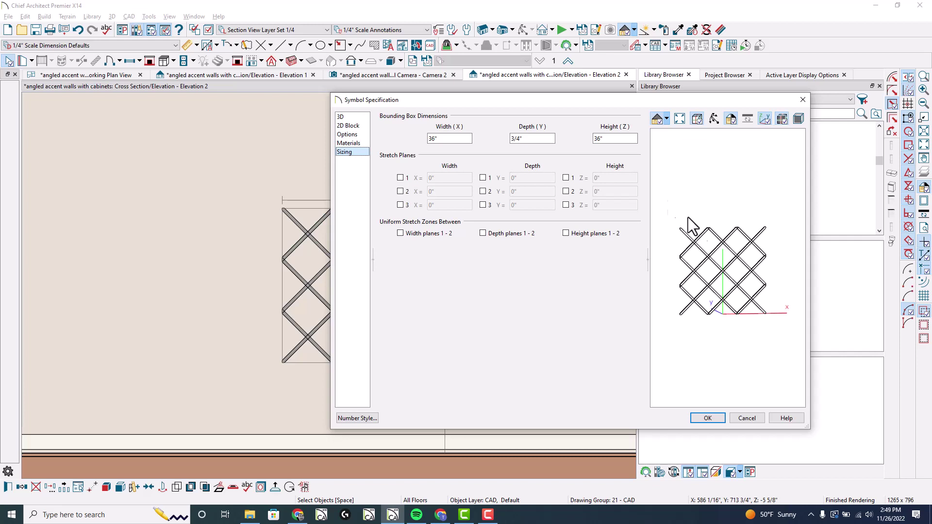
# Accept the accent panel symbol without stretch planes and place a base cabinet beside the lattice in Elevation 2
pyautogui.click(708, 418)
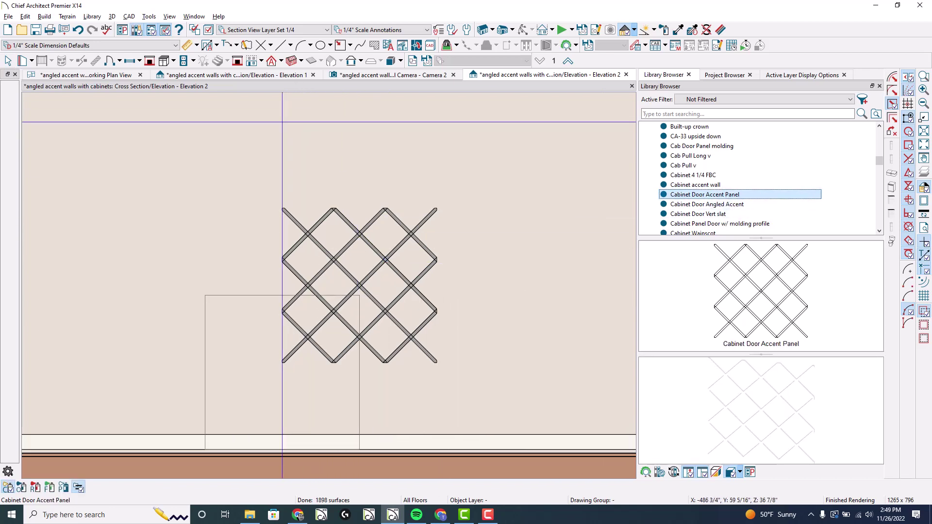
pyautogui.click(164, 61)
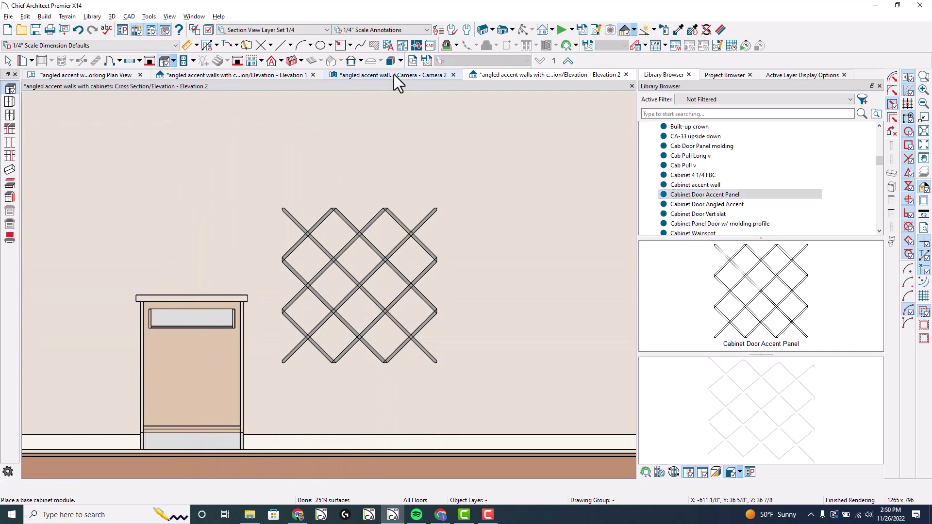
# Move the Elevation 2 camera in the working plan view clear of the new base cabinet, then return to that elevation
pyautogui.click(100, 73)
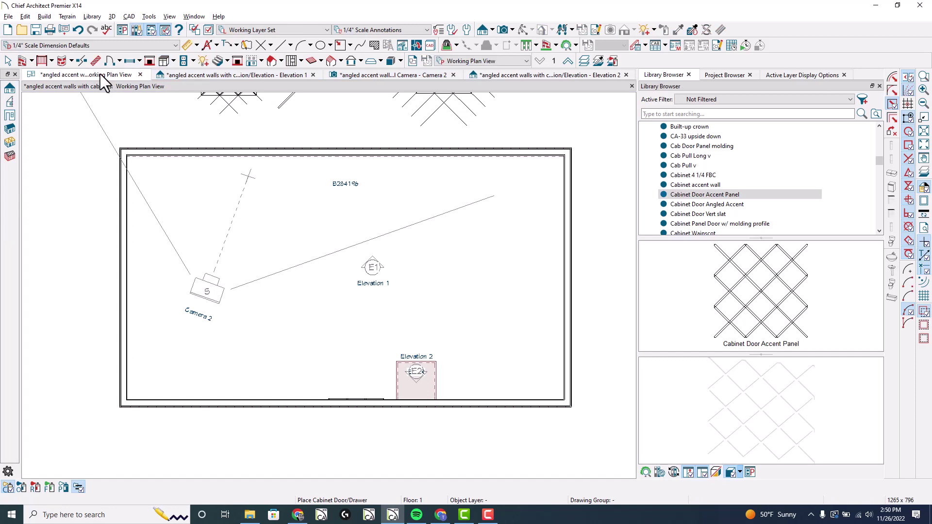
pyautogui.press('space')
pyautogui.click(417, 376)
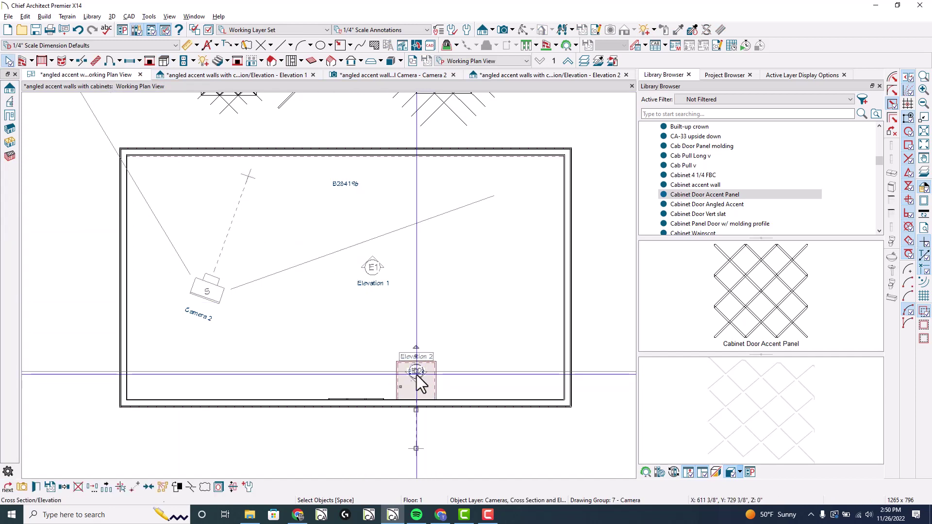
pyautogui.moveTo(417, 376); pyautogui.dragTo(417, 353)
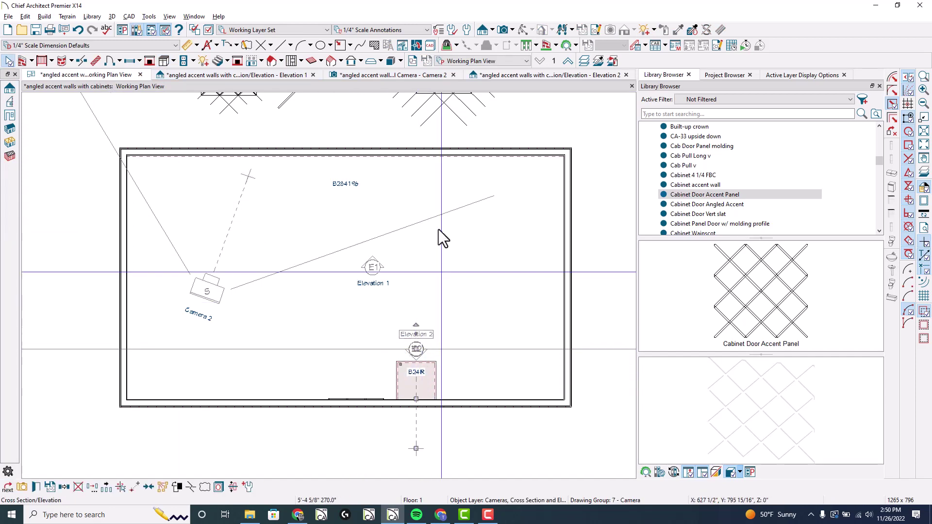
pyautogui.click(589, 78)
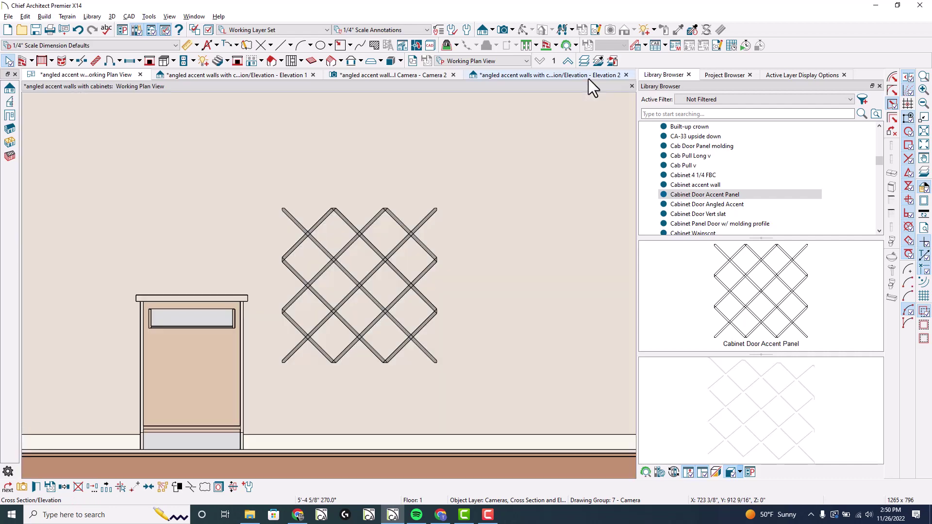
# Set the base cabinet's depth to 3/4" and remove its countertop and toe kick
pyautogui.press('space')
pyautogui.doubleClick(187, 360)
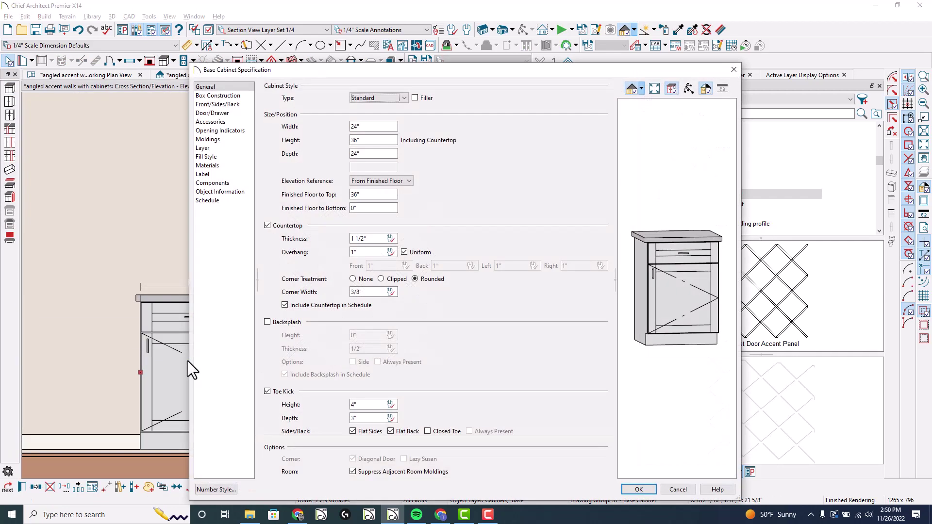
pyautogui.doubleClick(358, 153)
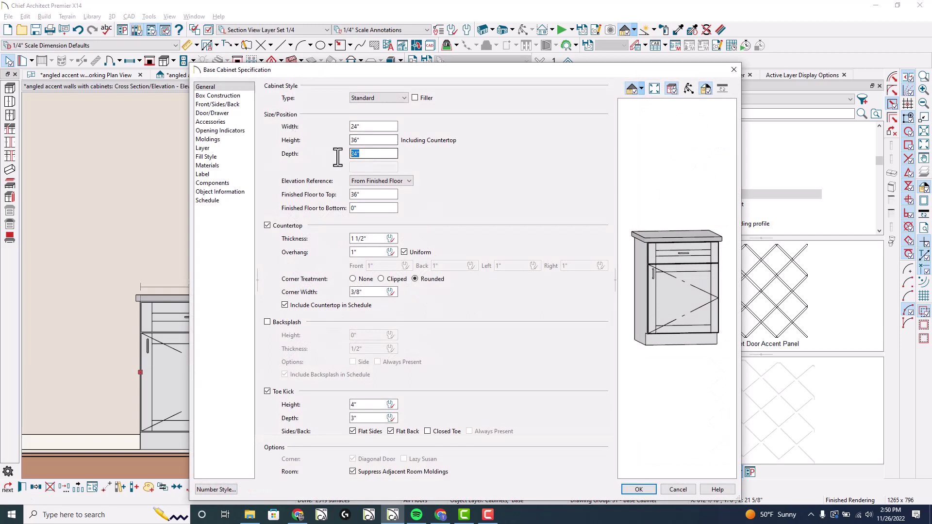
pyautogui.write('3/4')
pyautogui.press('Tab')
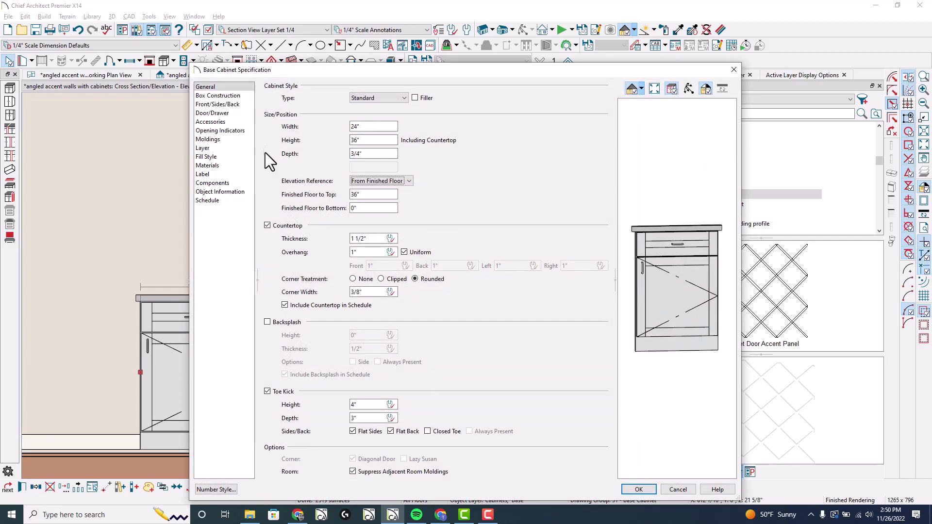
pyautogui.click(274, 226)
pyautogui.click(284, 391)
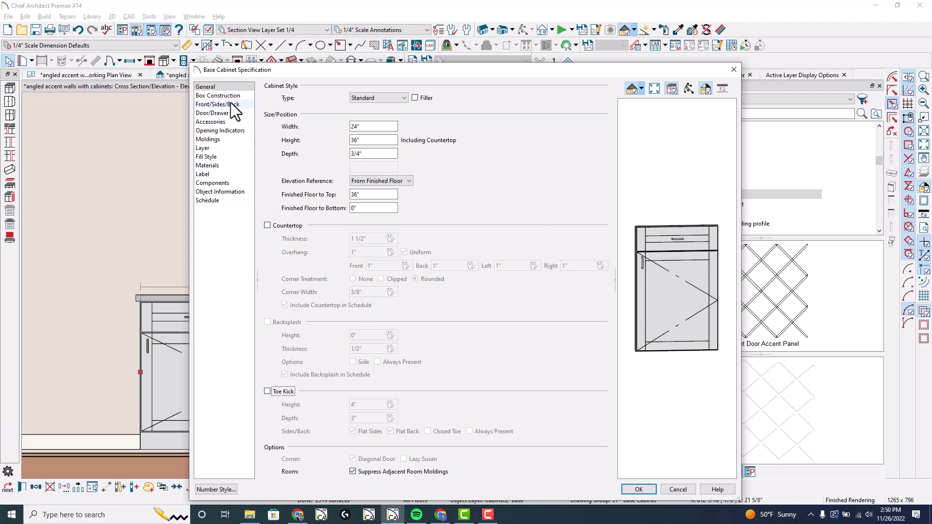
# Change the cabinet's door/drawer overlay to Inset with a clearance of 0"
pyautogui.click(205, 95)
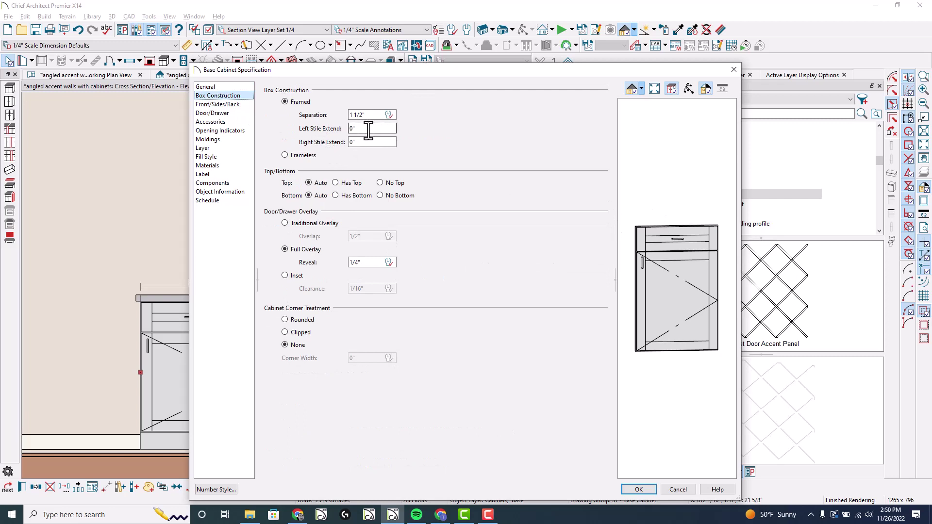
pyautogui.click(290, 276)
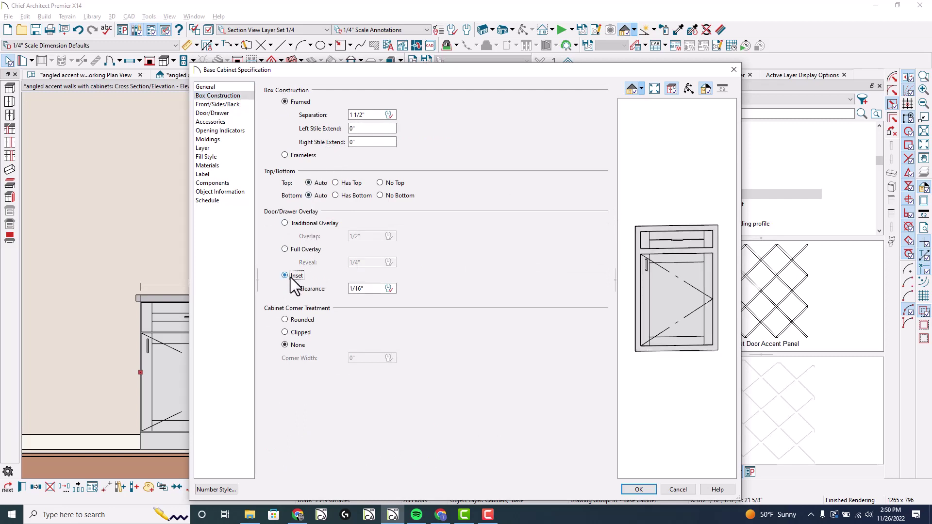
pyautogui.doubleClick(371, 287)
pyautogui.write('0')
pyautogui.press('Tab')
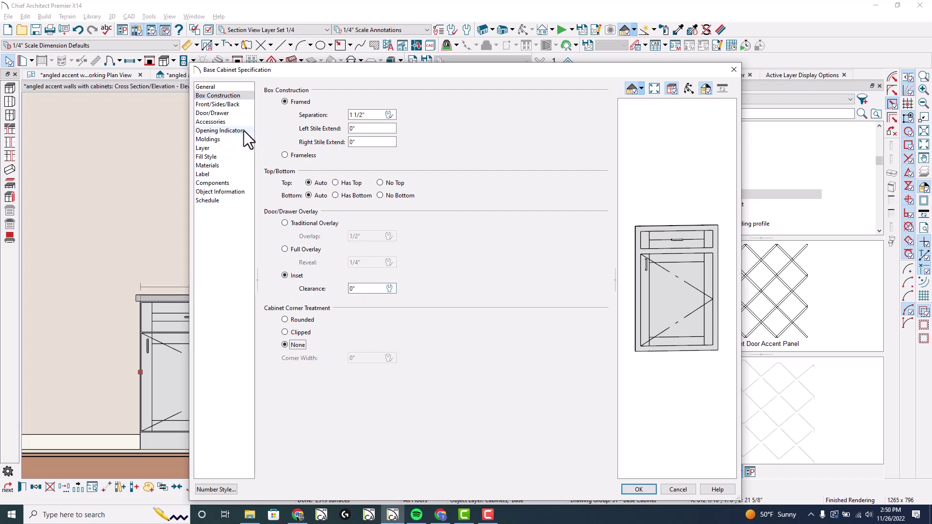
# Set both the left and right stiles of the cabinet's front to 0"
pyautogui.click(230, 103)
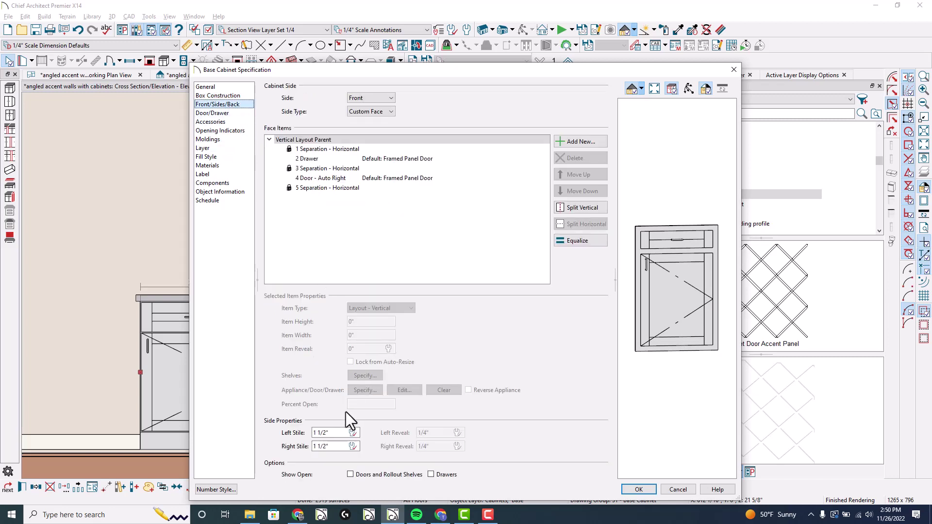
pyautogui.moveTo(342, 432); pyautogui.dragTo(295, 432)
pyautogui.write('0')
pyautogui.press('Tab')
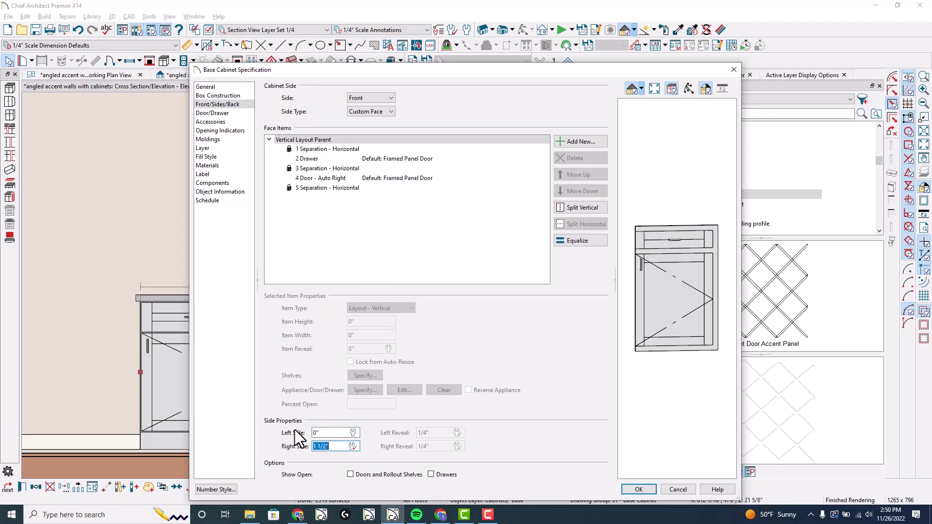
pyautogui.write('0')
pyautogui.press('Tab')
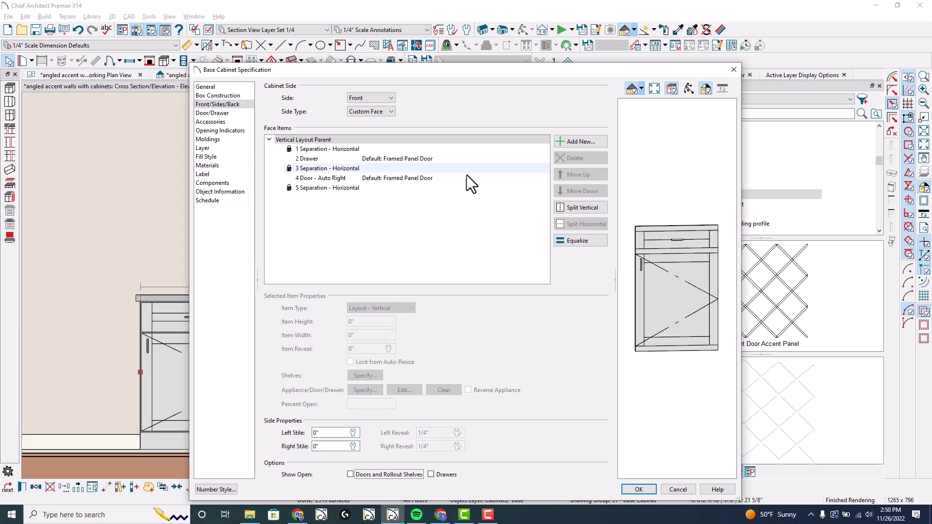
# Delete the drawer and the horizontal separations from the cabinet's front, keeping only the door
pyautogui.click(650, 242)
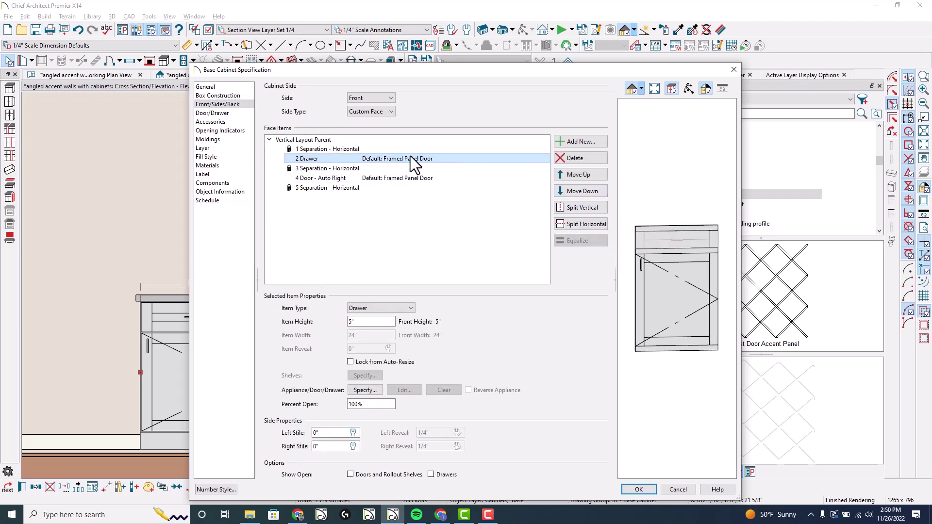
pyautogui.click(592, 158)
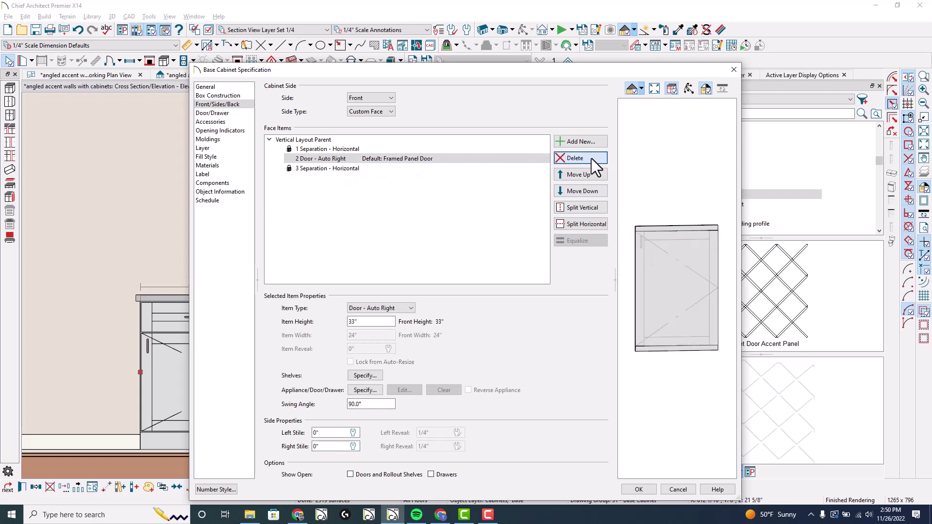
pyautogui.click(354, 149)
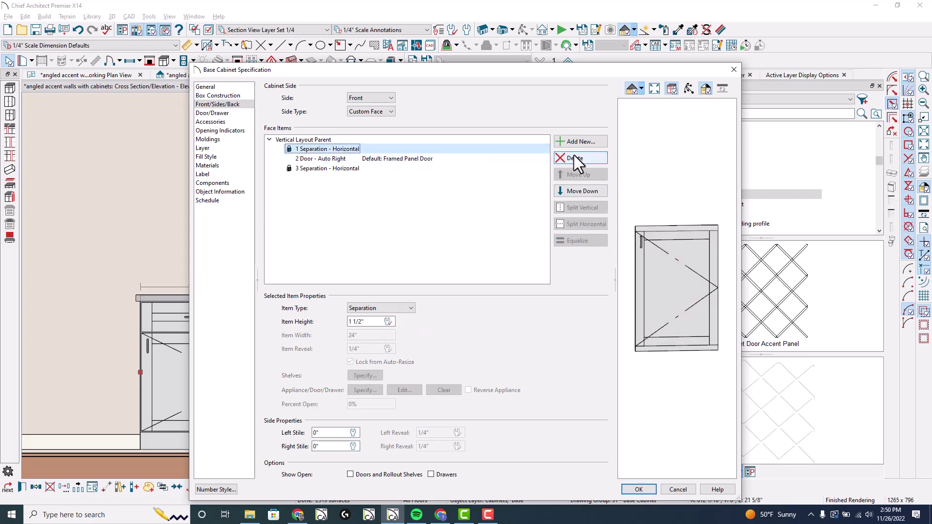
pyautogui.click(580, 157)
pyautogui.click(331, 160)
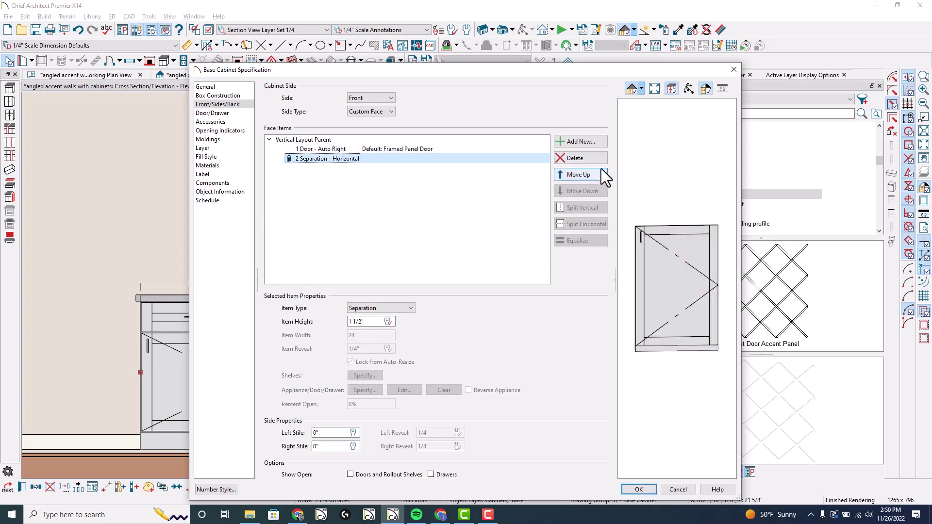
pyautogui.click(589, 159)
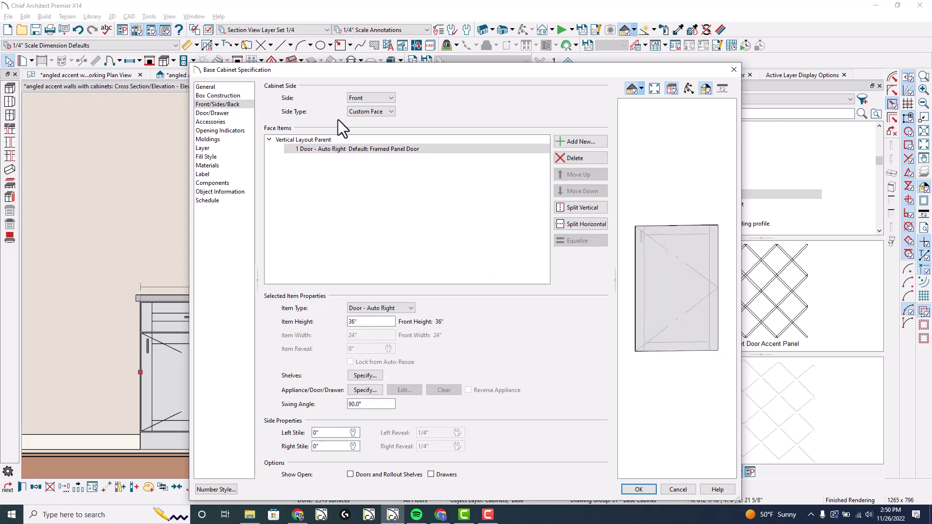
# Set the side type of the cabinet's back, left and right sides to None
pyautogui.click(377, 99)
pyautogui.click(377, 119)
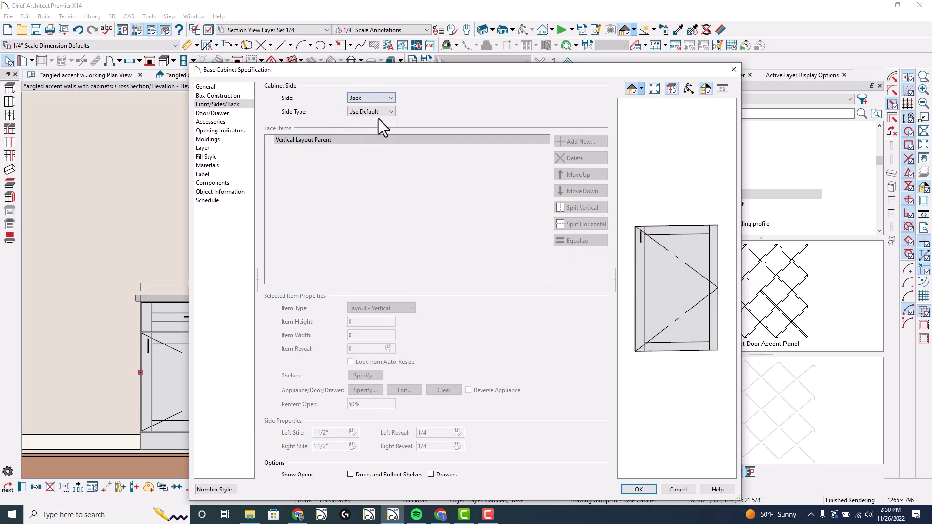
pyautogui.click(378, 112)
pyautogui.click(369, 190)
pyautogui.click(377, 96)
pyautogui.click(376, 124)
pyautogui.click(376, 111)
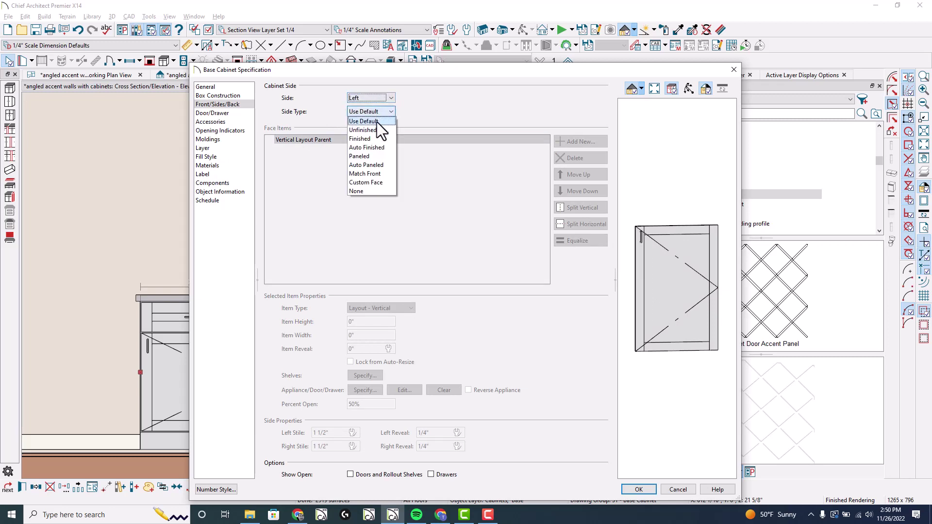
pyautogui.click(374, 191)
pyautogui.click(369, 113)
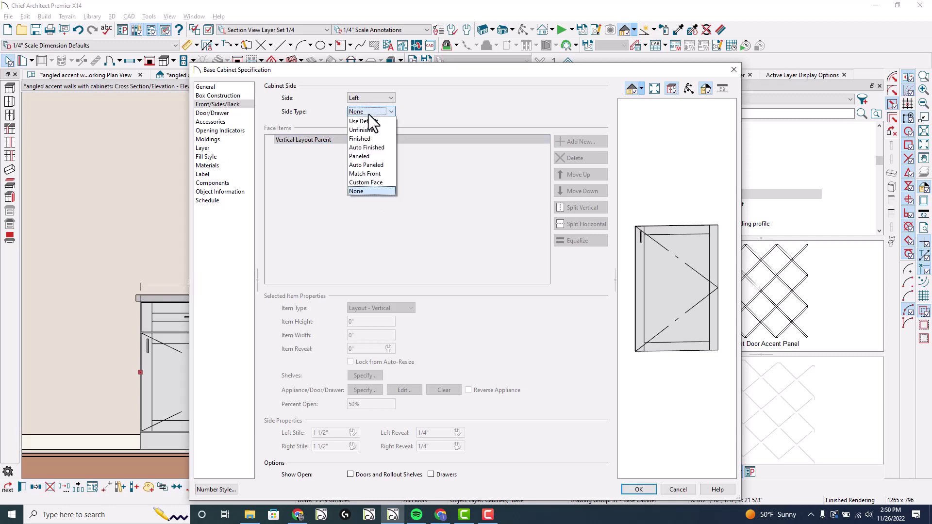
pyautogui.click(371, 96)
pyautogui.click(370, 133)
pyautogui.click(370, 112)
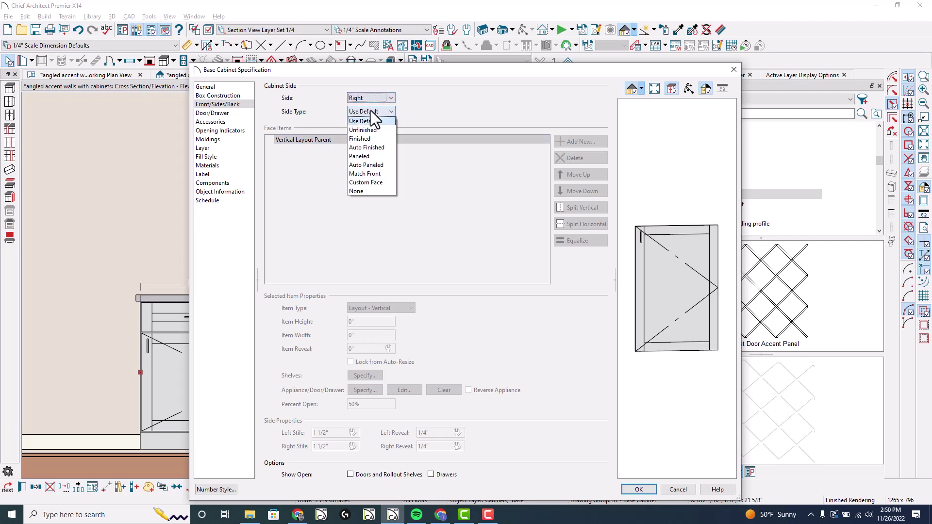
pyautogui.click(363, 190)
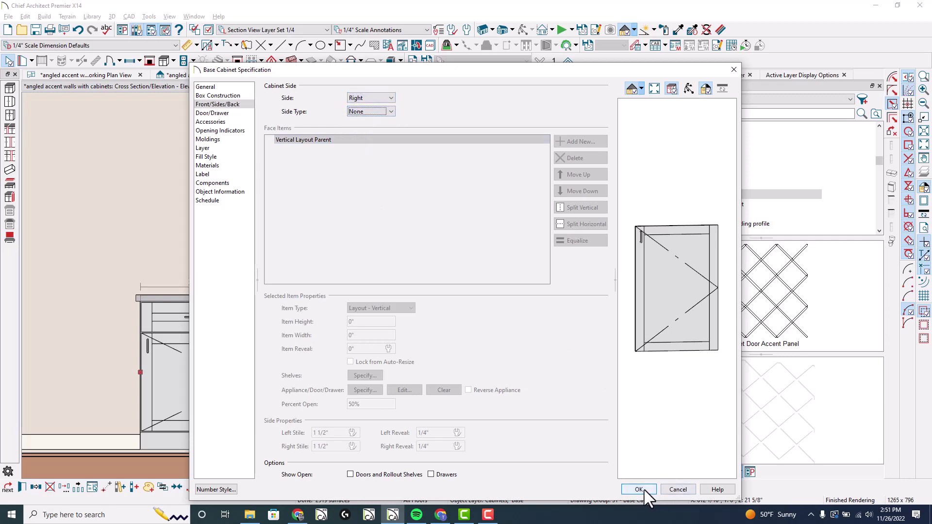
# Set the cabinet's door handle style to None
pyautogui.click(231, 113)
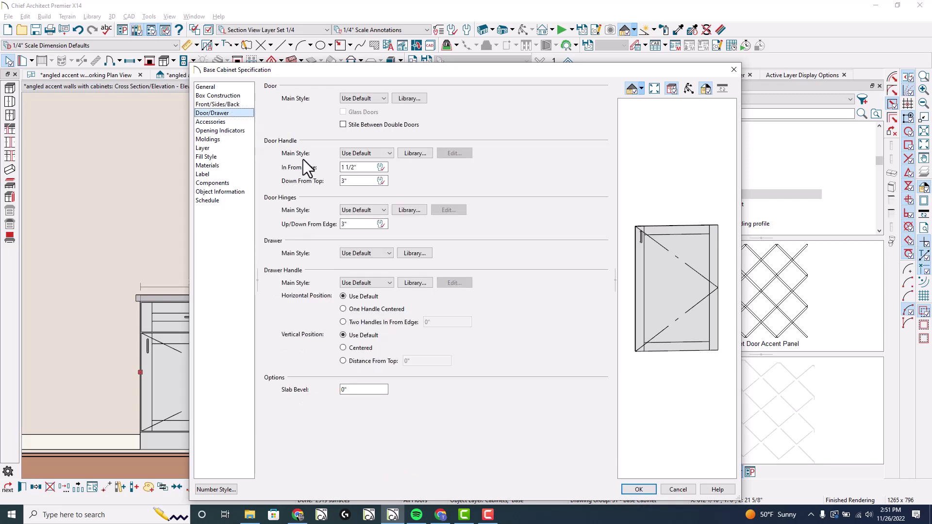
pyautogui.click(360, 153)
pyautogui.click(368, 169)
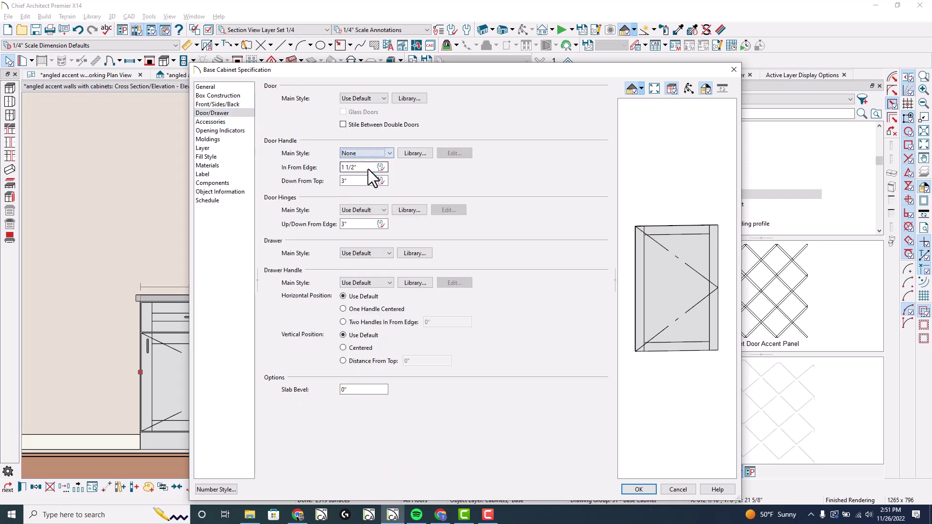
# Change the item type of the cabinet's front door to Door - Panel and apply the specification
pyautogui.click(232, 105)
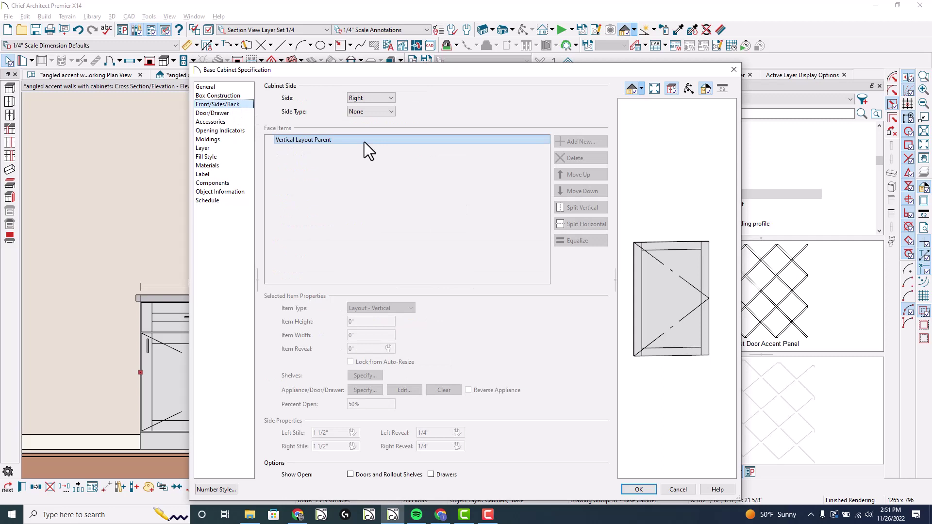
pyautogui.click(386, 98)
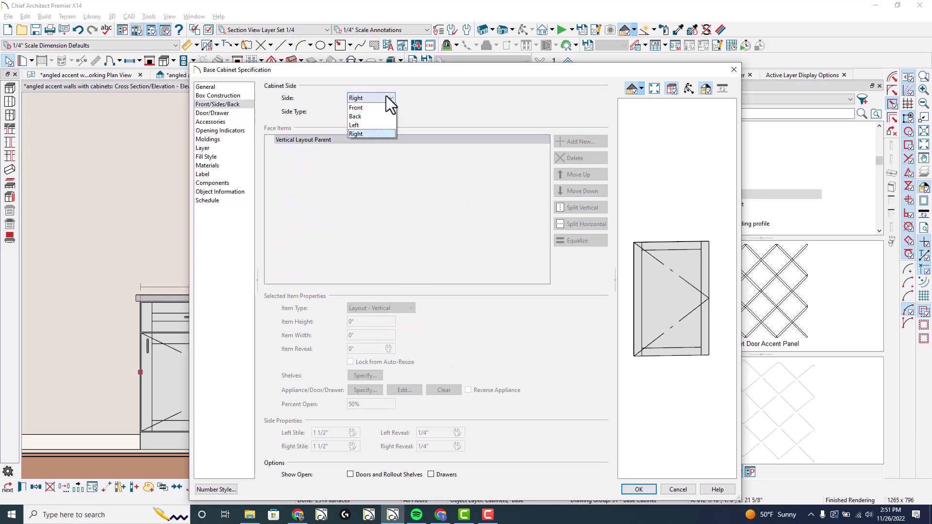
pyautogui.click(380, 106)
pyautogui.click(341, 149)
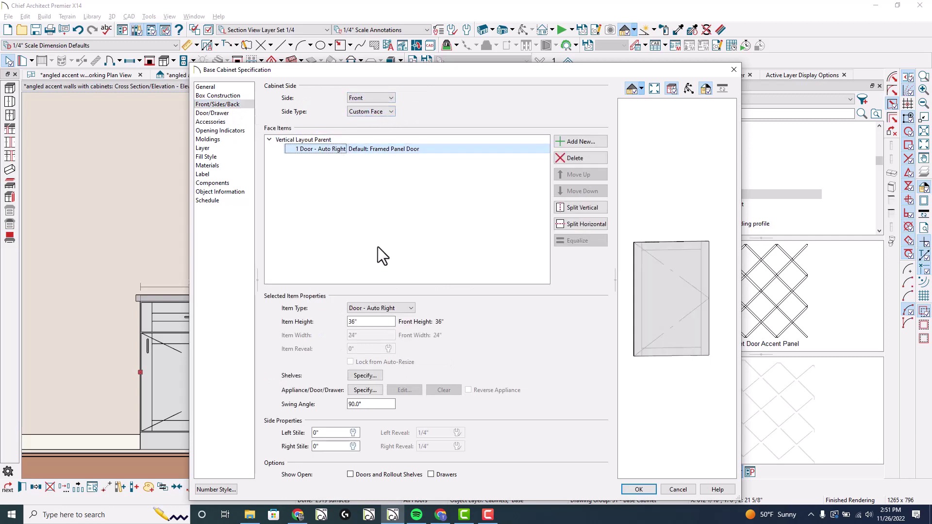
pyautogui.click(378, 309)
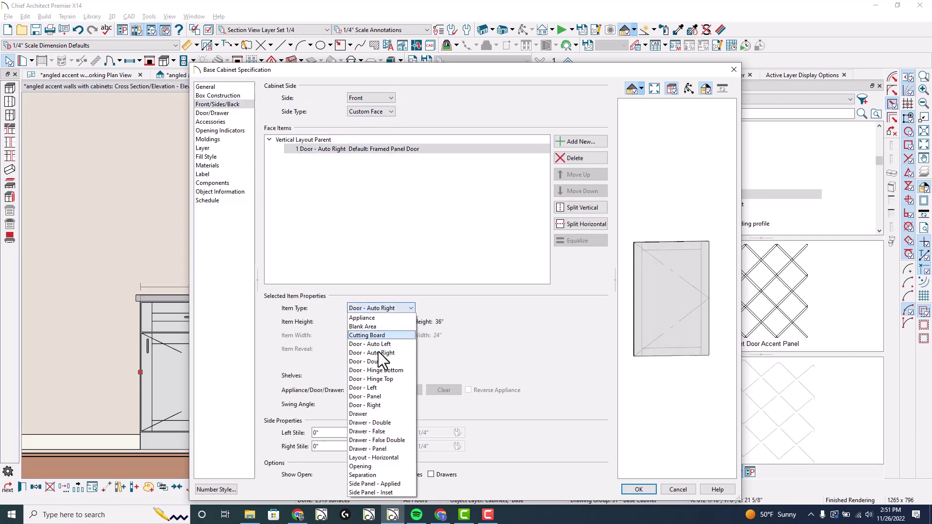
pyautogui.click(384, 397)
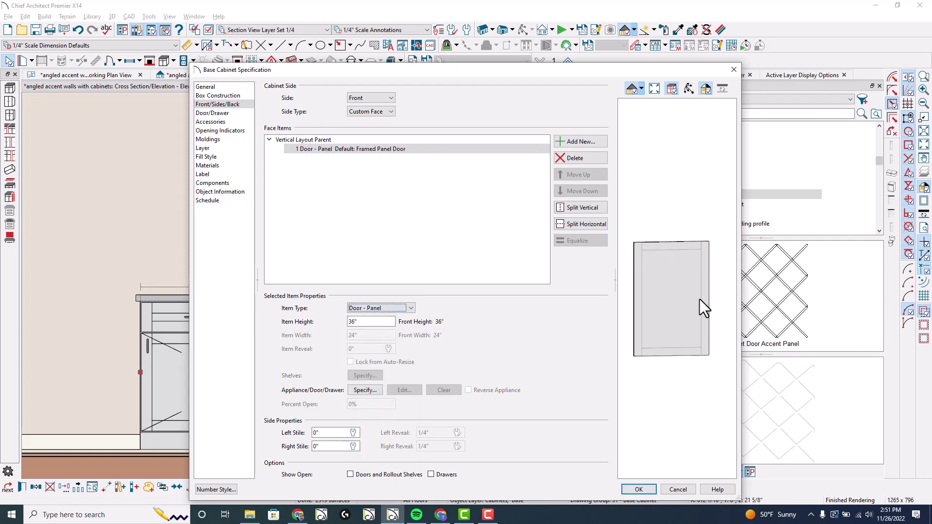
pyautogui.click(638, 489)
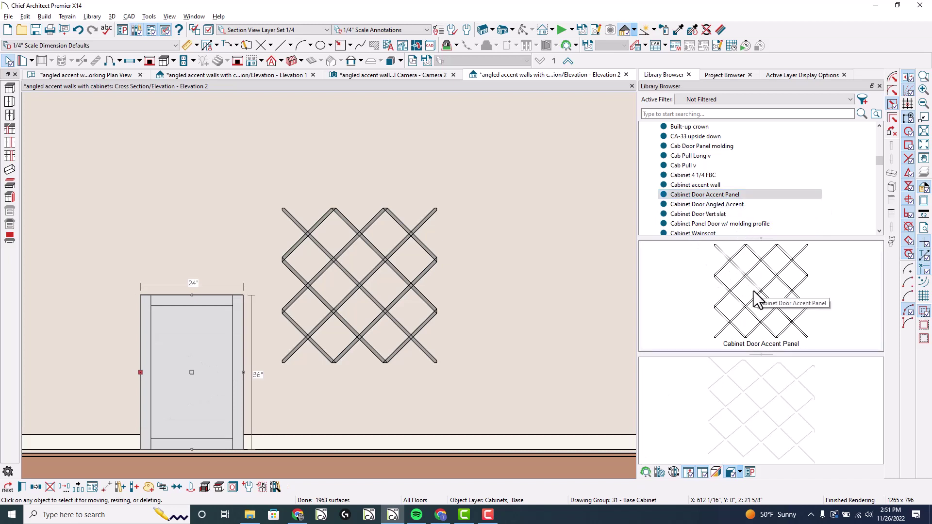
# Apply the Cabinet Door Accent Panel from the library to the cabinet's front and set the cabinet's width to 36"
pyautogui.click(723, 197)
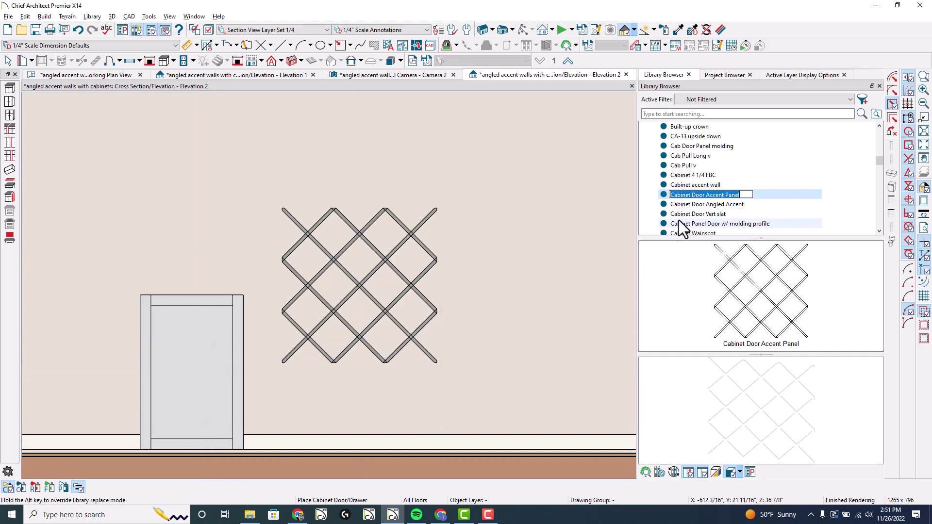
pyautogui.click(195, 362)
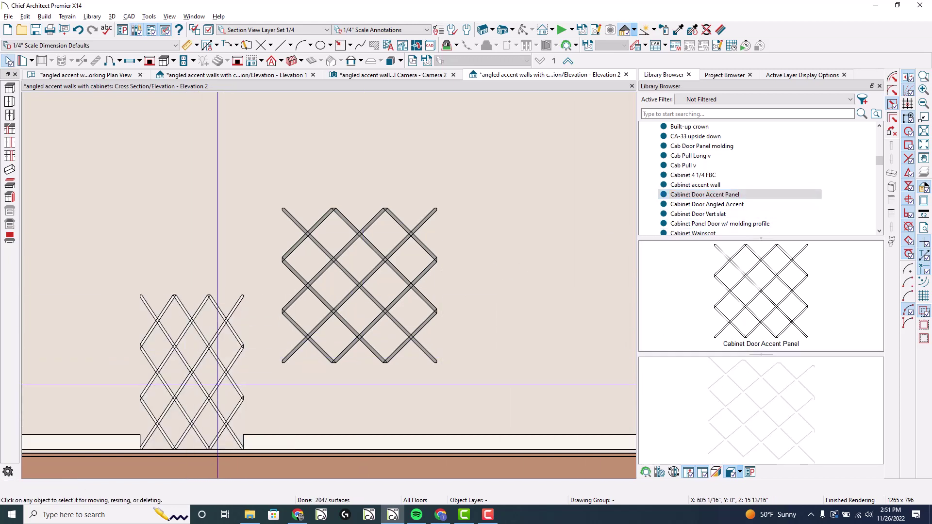
pyautogui.click(196, 368)
pyautogui.doubleClick(196, 368)
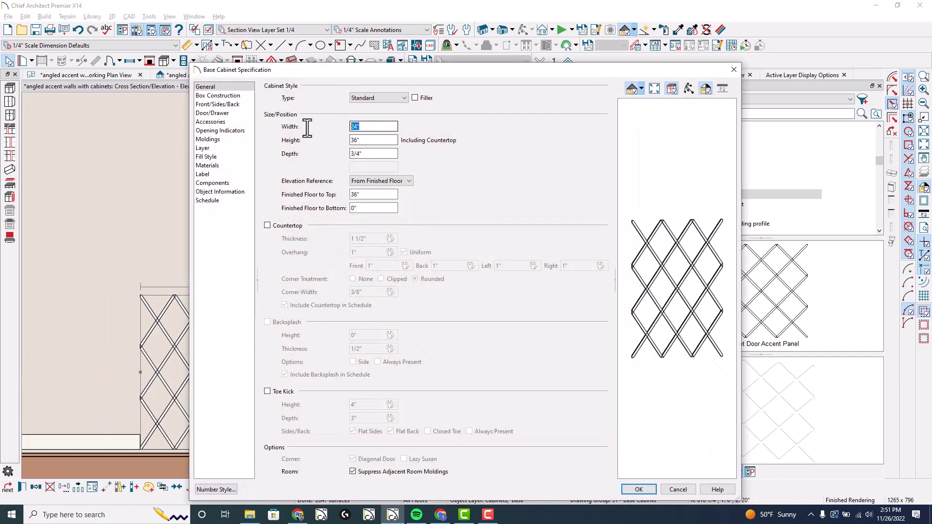
pyautogui.write('36')
pyautogui.press('Tab')
pyautogui.press('Return')
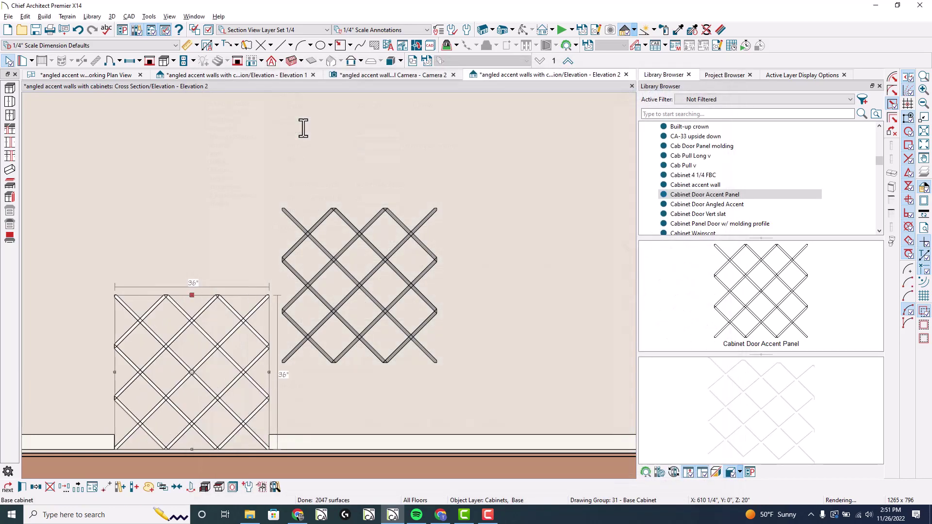
pyautogui.press('Escape')
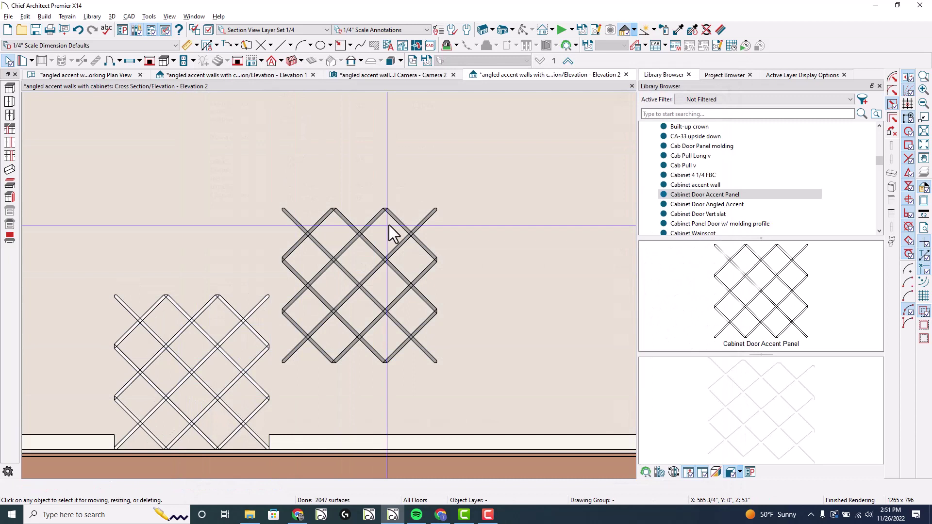
pyautogui.moveTo(433, 213); pyautogui.dragTo(304, 349)
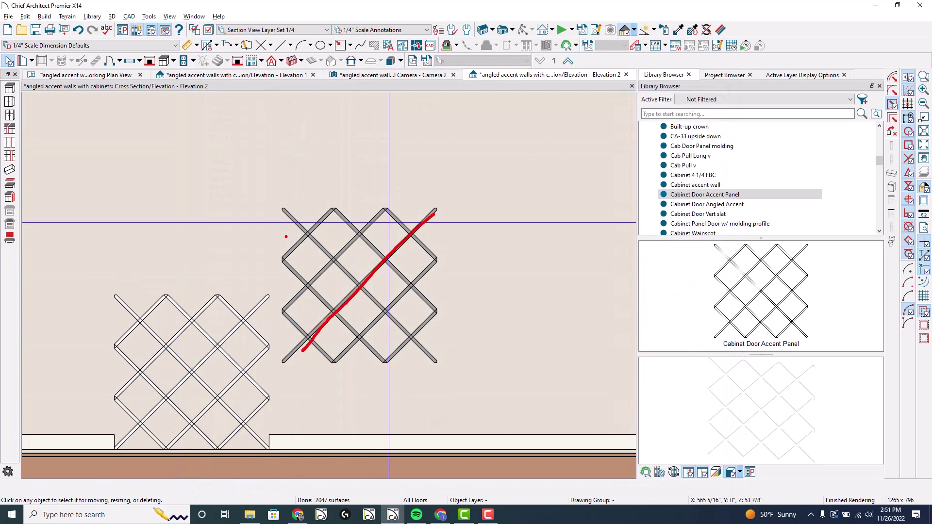
pyautogui.moveTo(285, 229); pyautogui.dragTo(375, 314)
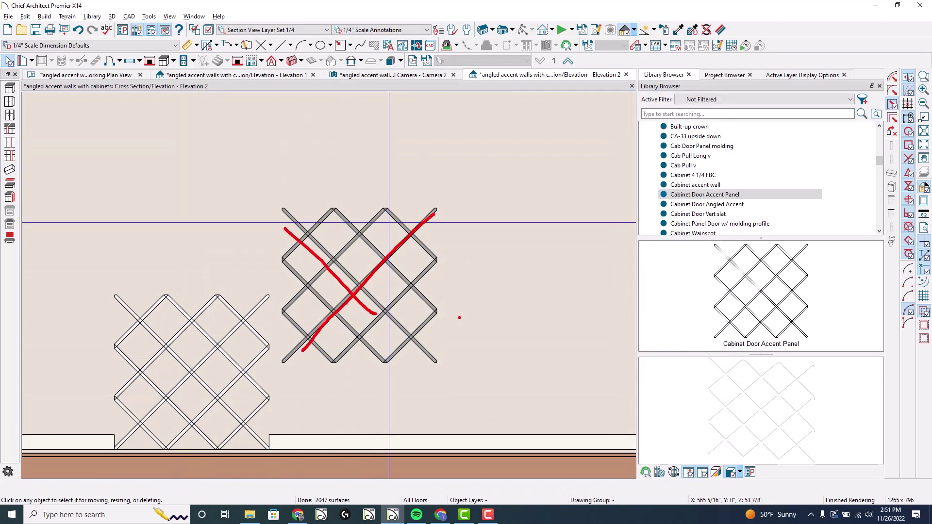
pyautogui.press('Escape')
# Stretch the lattice cabinet to fill the whole wall, about 283 7/8" wide and 95 3/4" high
pyautogui.click(242, 378)
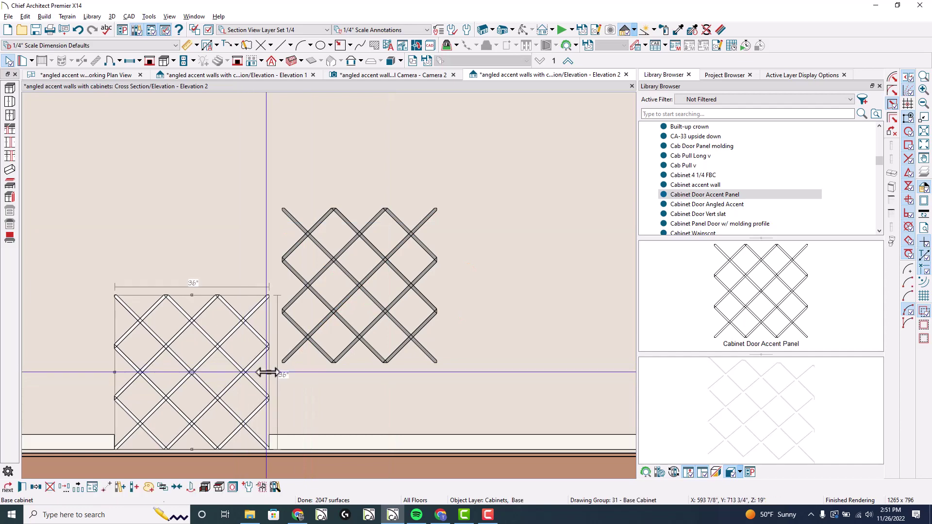
pyautogui.moveTo(268, 372); pyautogui.dragTo(604, 357)
pyautogui.scroll(-3, 176, 322)
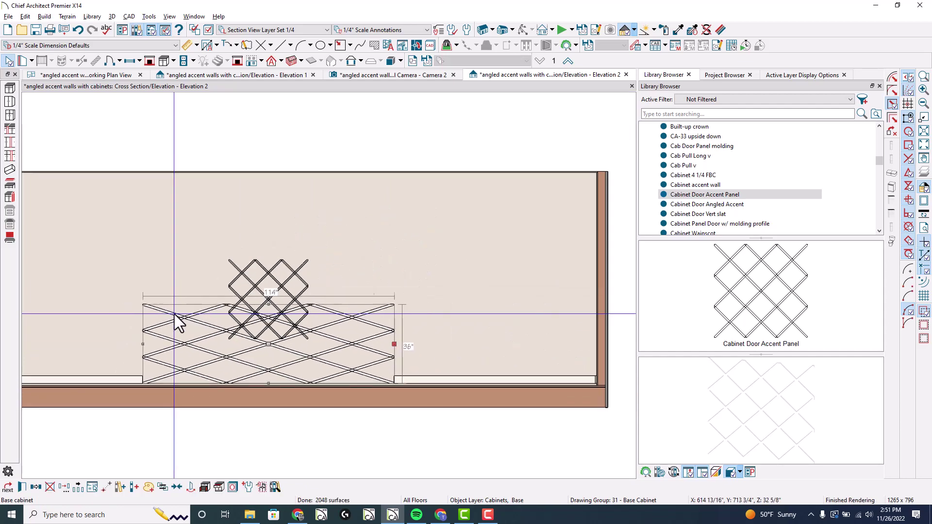
pyautogui.scroll(-1, 175, 323)
pyautogui.moveTo(374, 342); pyautogui.dragTo(558, 342)
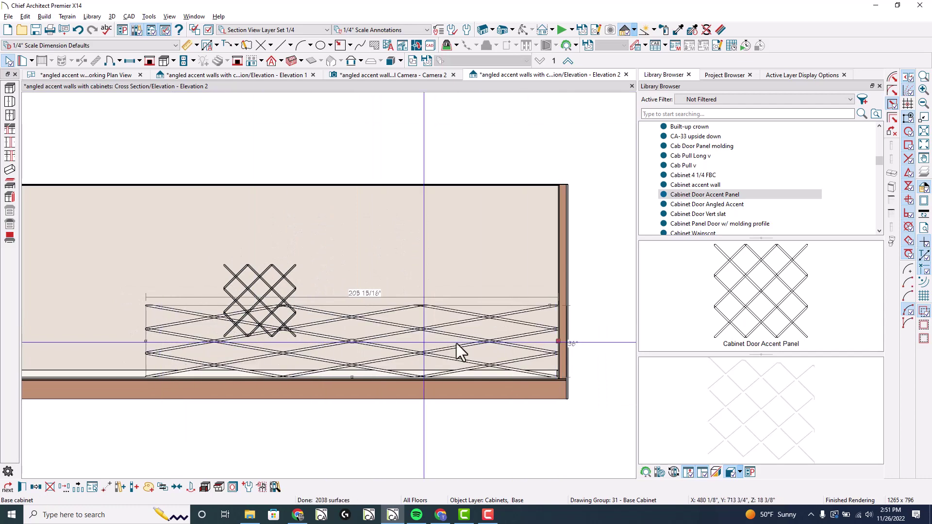
pyautogui.scroll(-1, 457, 349)
pyautogui.moveTo(199, 342); pyautogui.dragTo(73, 345)
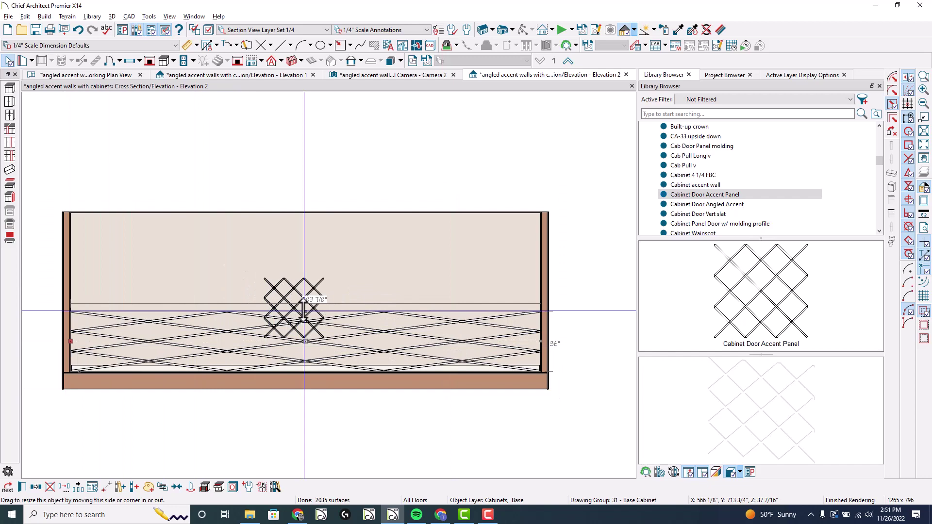
pyautogui.moveTo(303, 310); pyautogui.dragTo(305, 212)
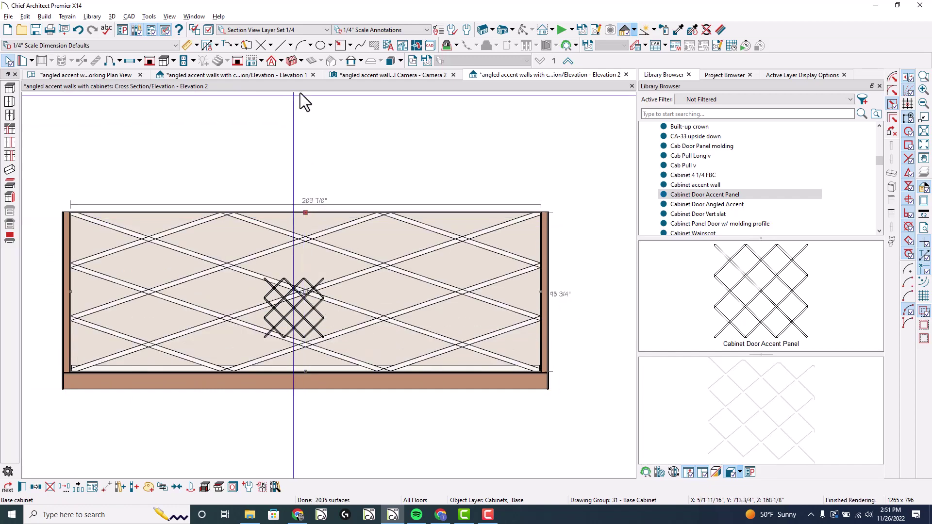
# Check the lattice wall in the Camera 2 view and open the stretched cabinet's front face items from the Elevation 2 view
pyautogui.click(383, 74)
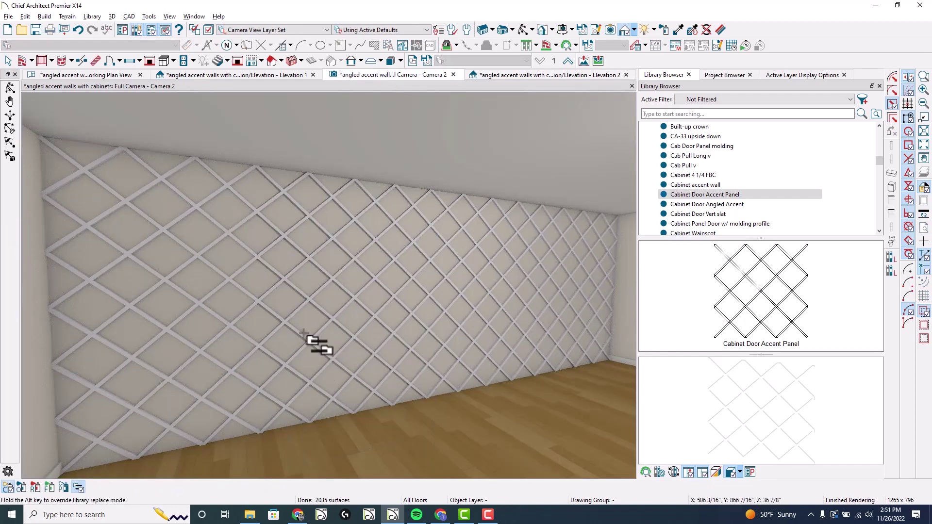
pyautogui.click(537, 74)
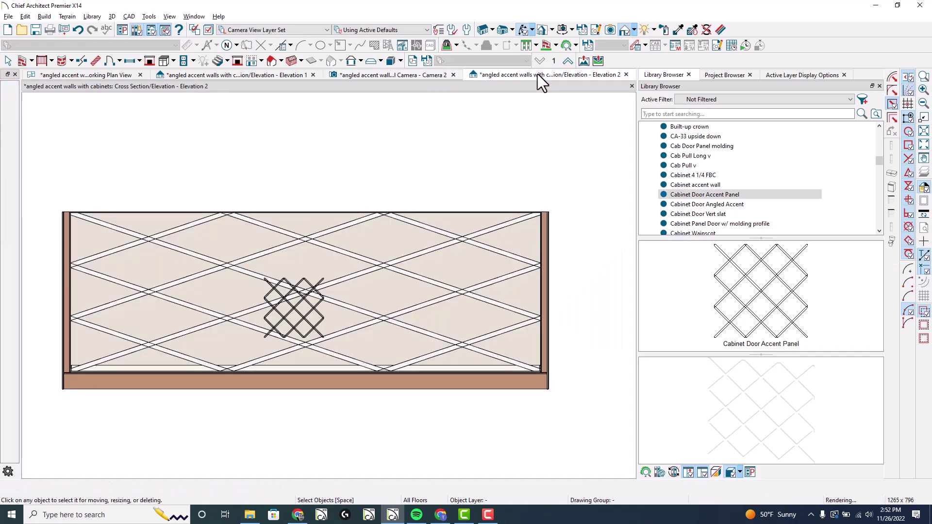
pyautogui.click(386, 265)
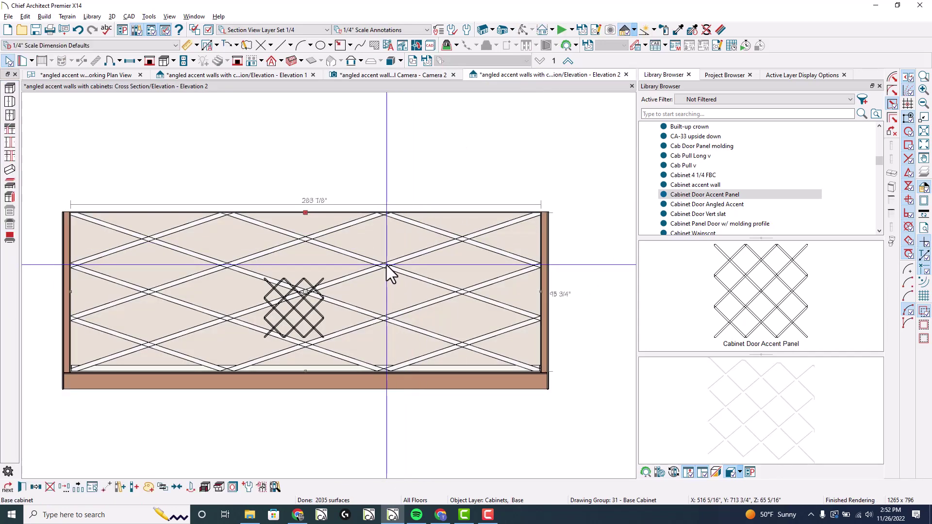
pyautogui.doubleClick(280, 335)
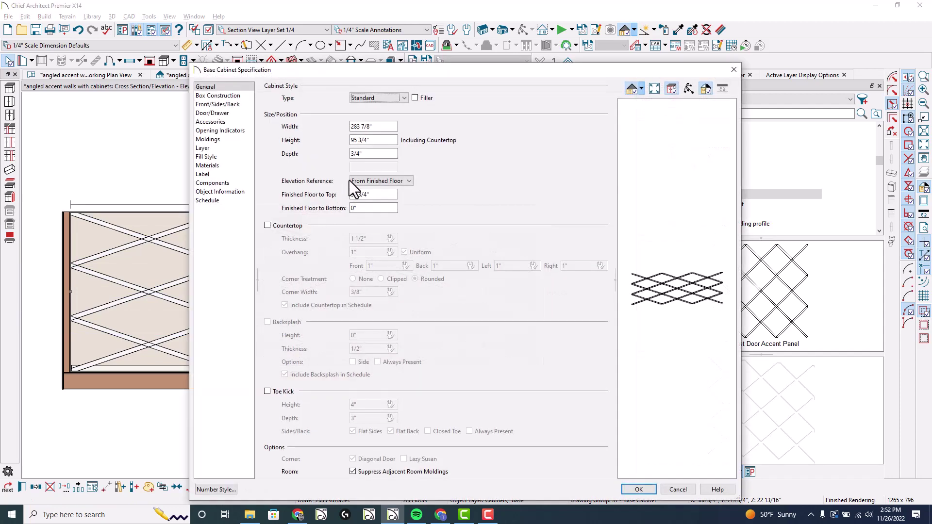
pyautogui.click(231, 105)
pyautogui.click(359, 148)
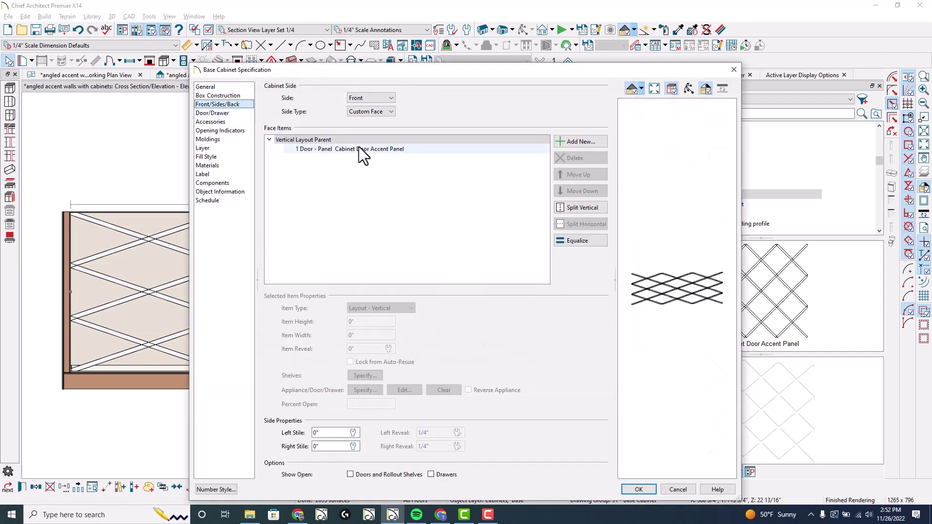
# Try splitting the cabinet's door panel vertically, and delete the resulting separation and extra panel
pyautogui.click(570, 208)
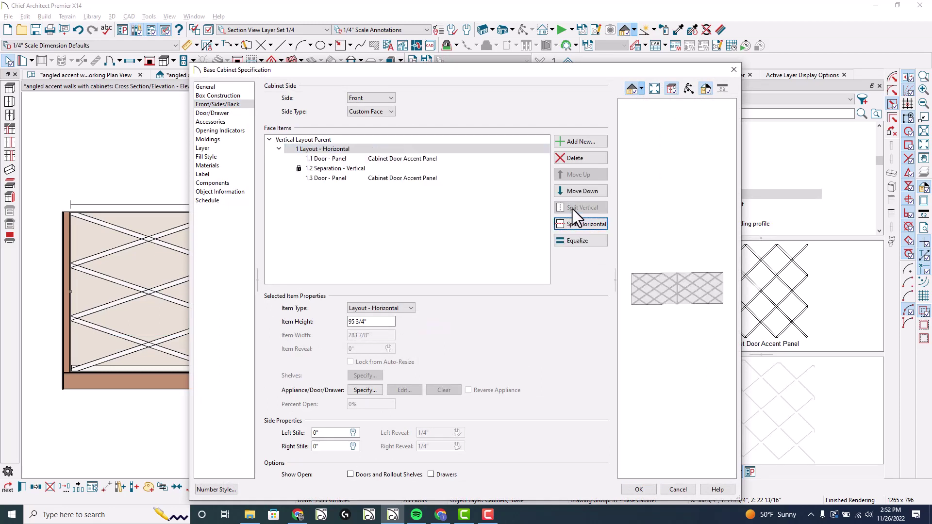
pyautogui.click(399, 149)
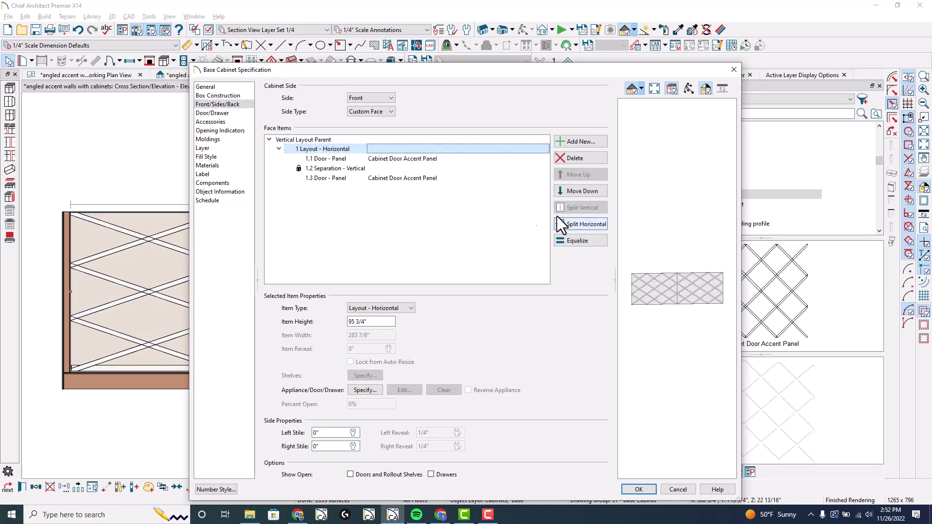
pyautogui.click(410, 169)
pyautogui.click(583, 159)
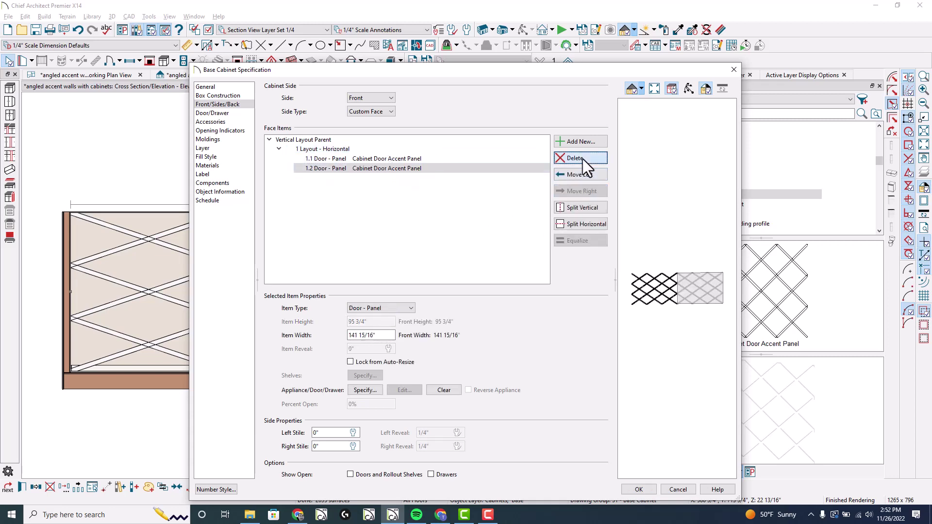
pyautogui.click(582, 158)
# Split the remaining accent panel horizontally into two rows and divide the upper row vertically in half
pyautogui.click(415, 162)
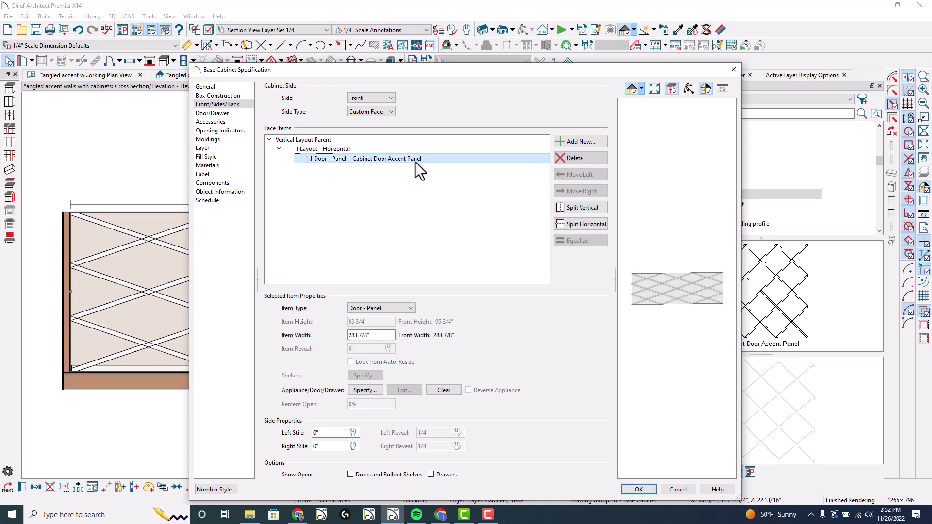
pyautogui.click(592, 226)
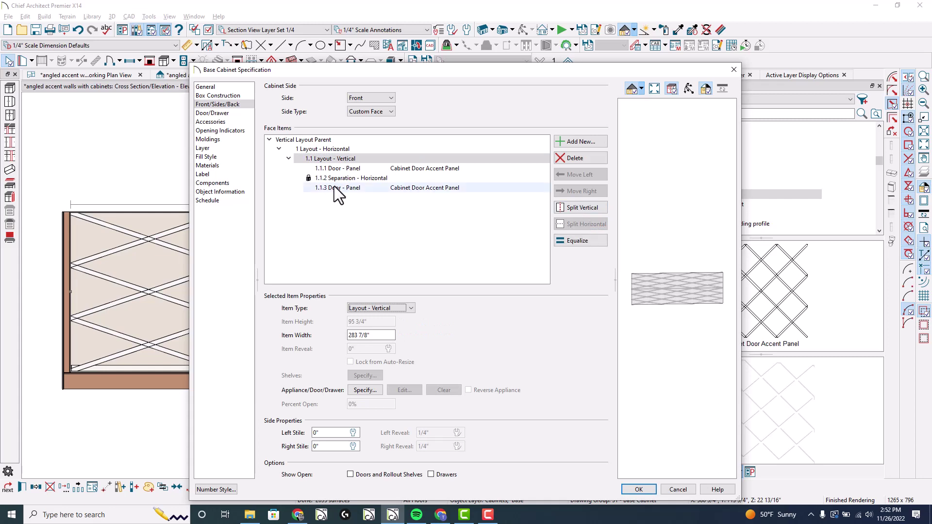
pyautogui.click(385, 169)
pyautogui.click(572, 210)
# Split both upper-row panels vertically to make four panels across, and apply the new front layout
pyautogui.click(444, 179)
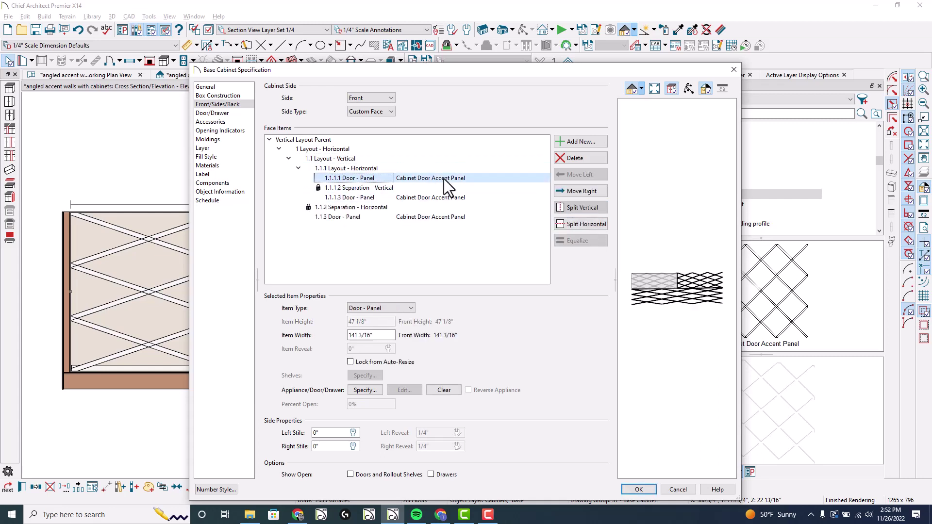
pyautogui.click(592, 208)
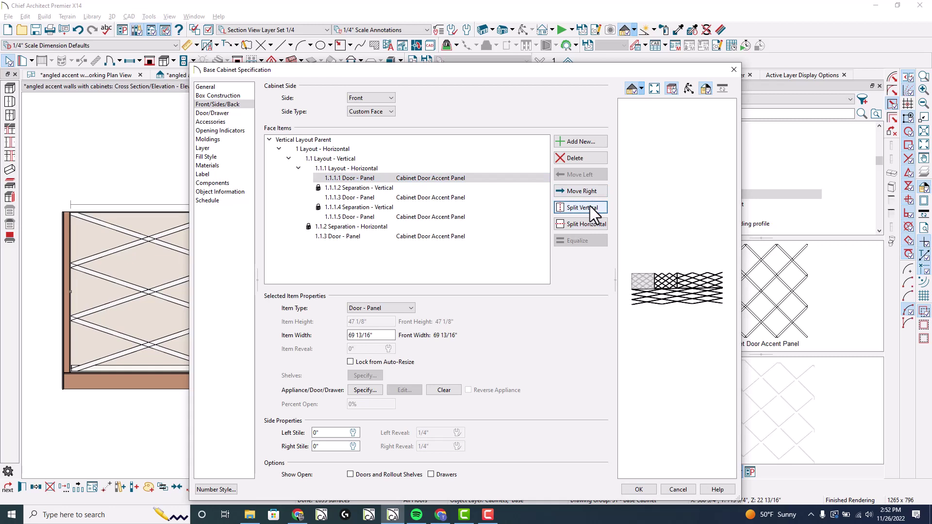
pyautogui.click(431, 216)
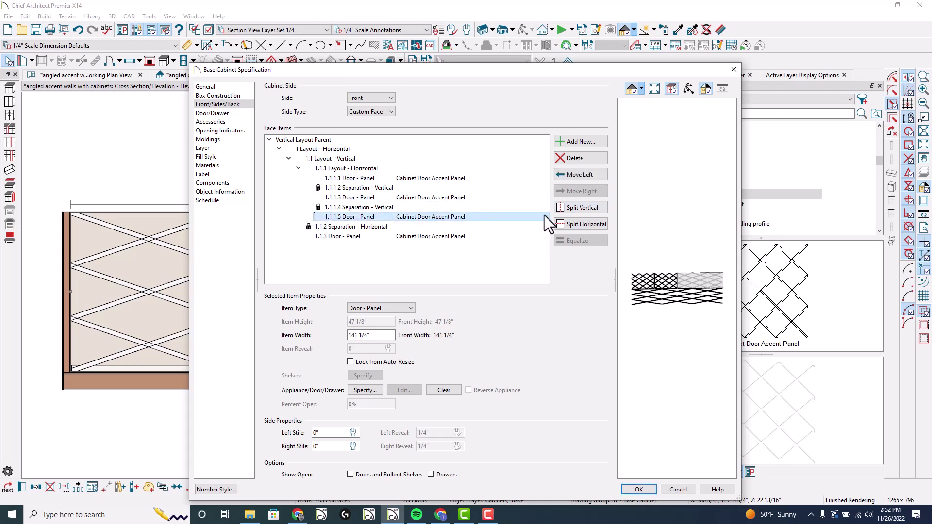
pyautogui.click(581, 207)
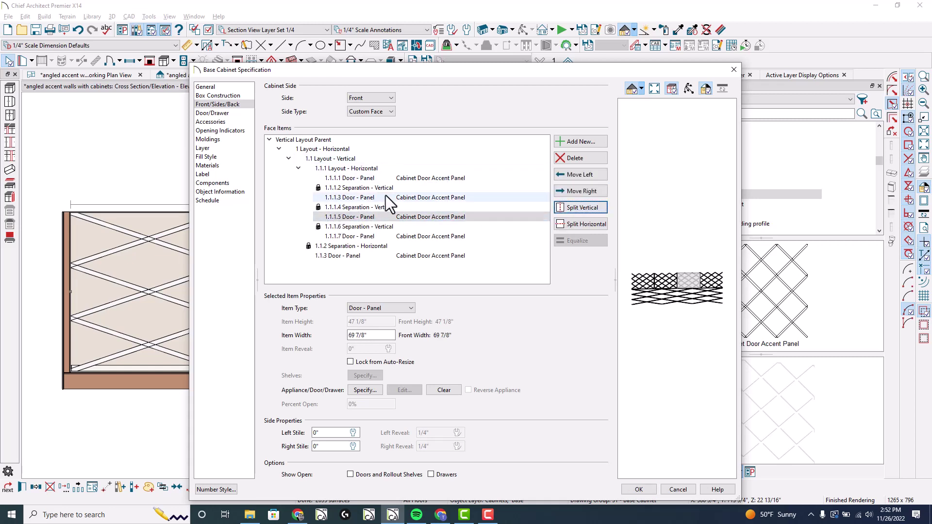
pyautogui.click(350, 255)
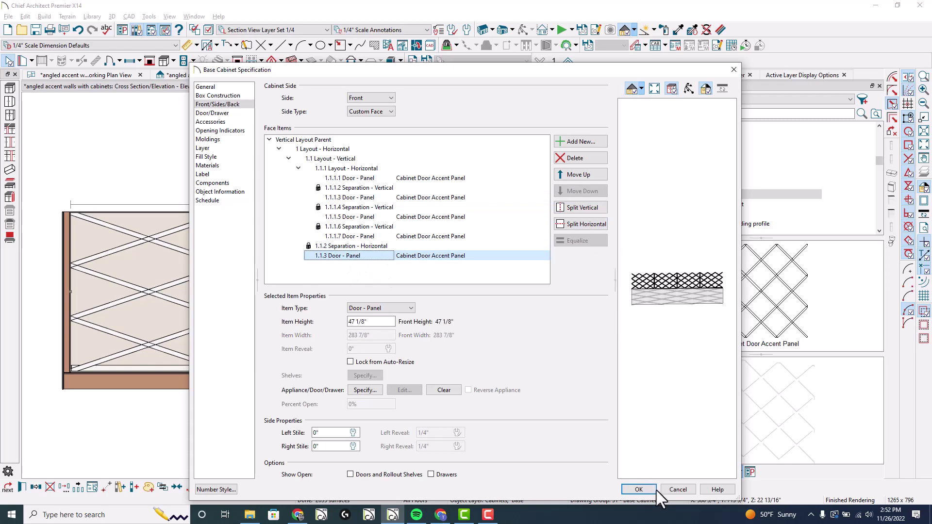
pyautogui.click(637, 489)
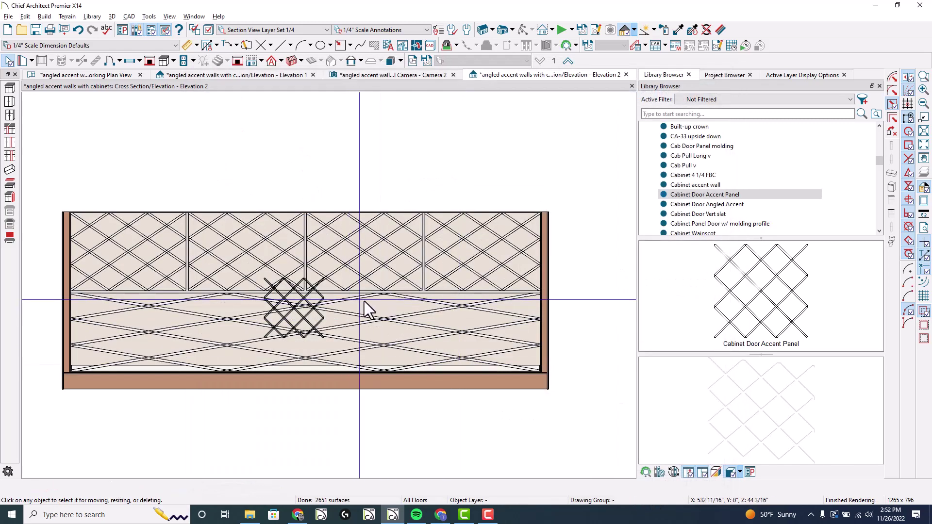
pyautogui.moveTo(538, 293); pyautogui.dragTo(122, 296)
pyautogui.moveTo(186, 276); pyautogui.dragTo(190, 206)
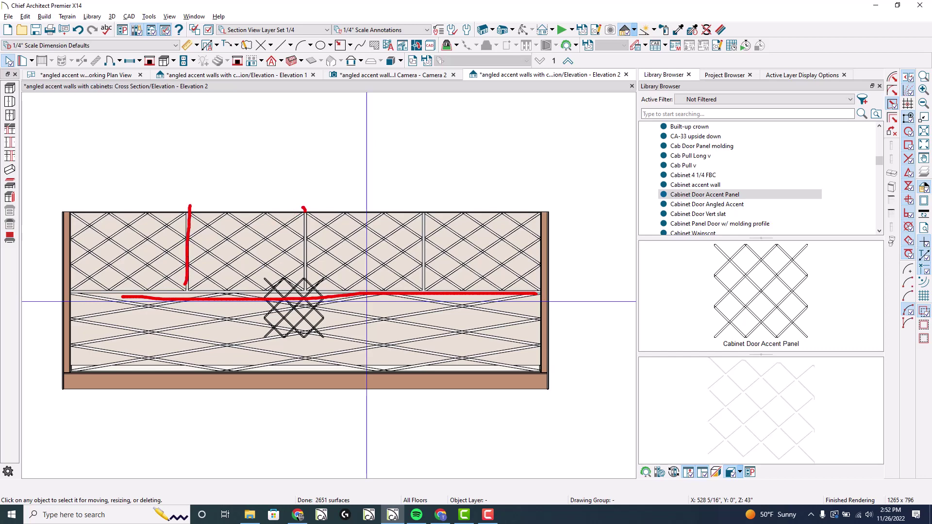
pyautogui.moveTo(304, 212); pyautogui.dragTo(306, 288)
pyautogui.moveTo(409, 218); pyautogui.dragTo(335, 274)
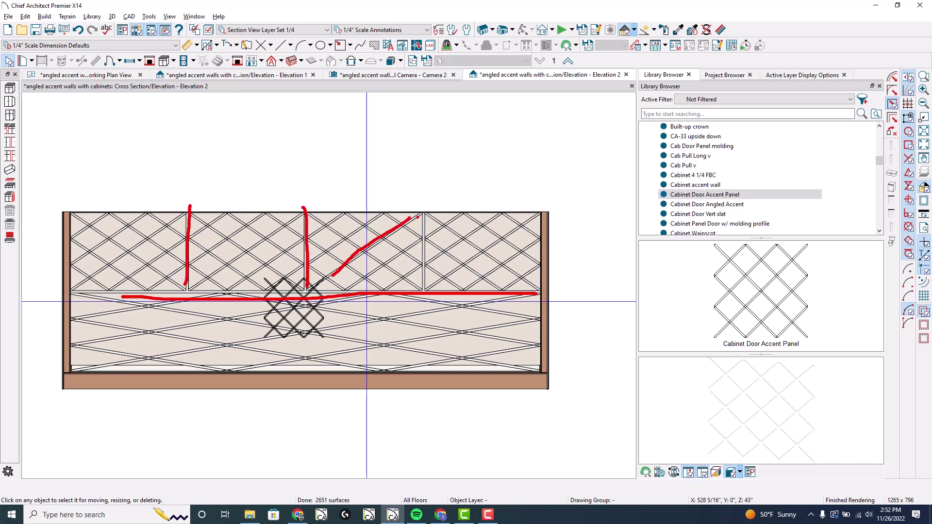
pyautogui.press('Escape')
pyautogui.click(424, 262)
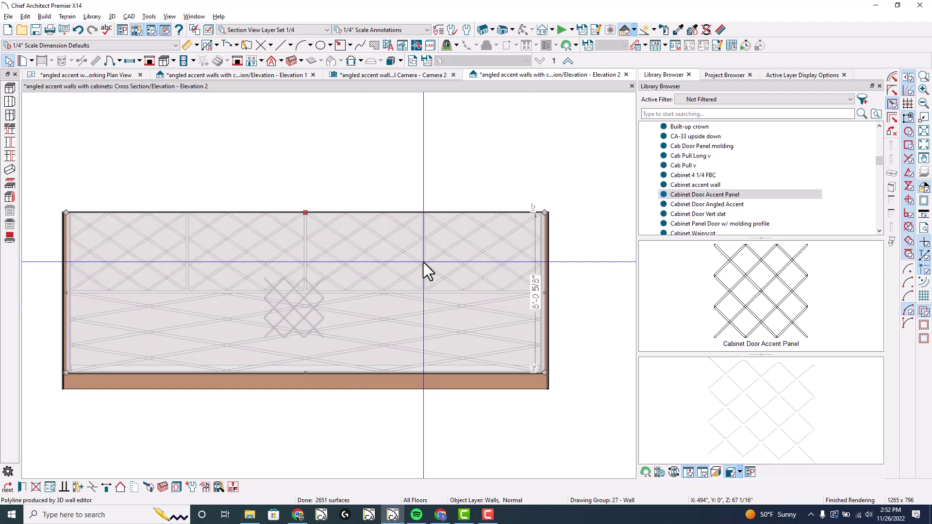
pyautogui.doubleClick(423, 263)
pyautogui.press('Escape')
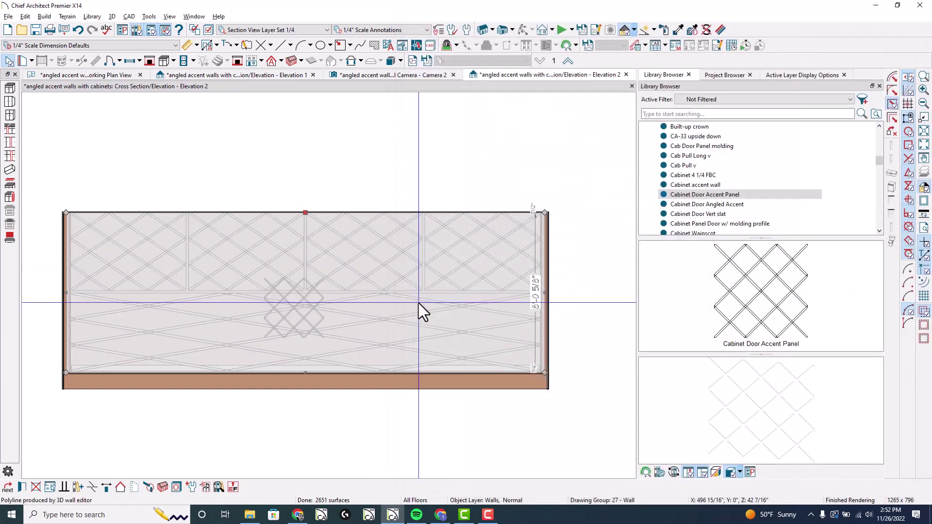
# Open the base cabinet's front face items, split the first upper-row accent panel vertically to make five, and equalize the row
pyautogui.click(419, 301)
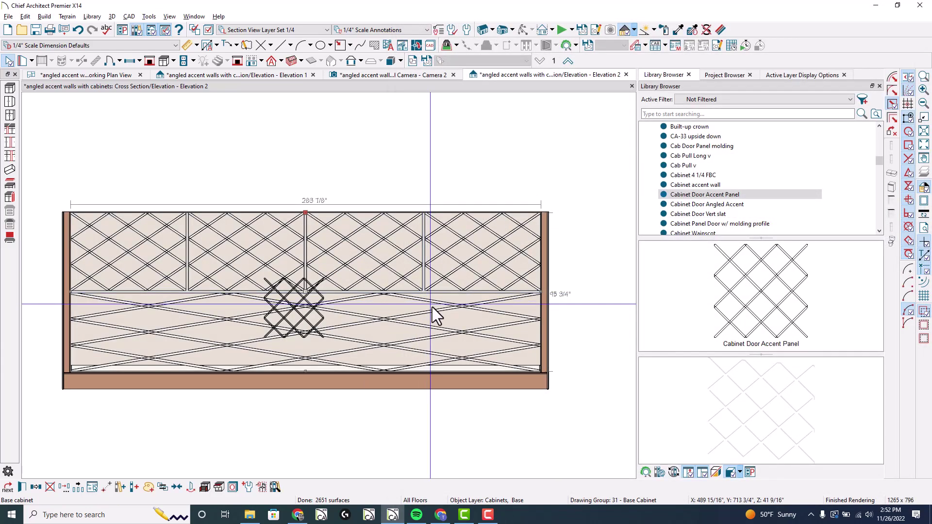
pyautogui.doubleClick(433, 307)
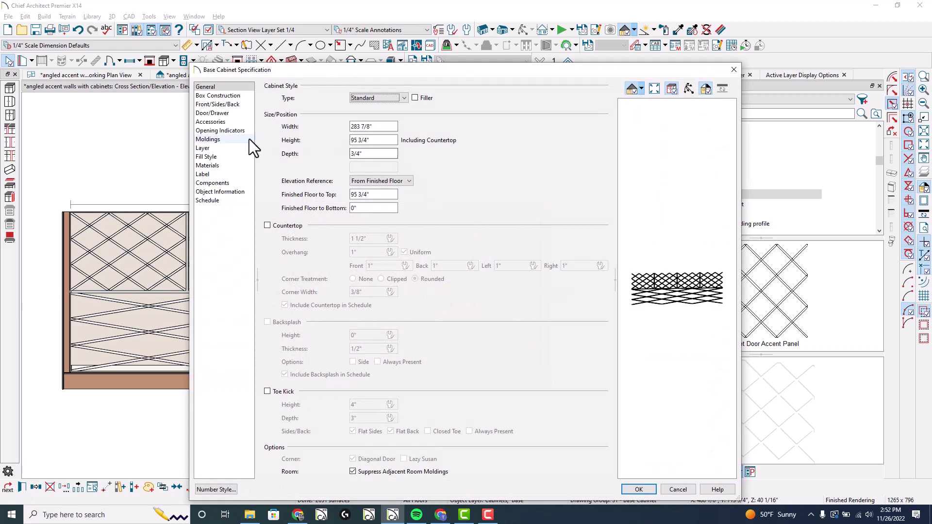
pyautogui.click(234, 105)
pyautogui.click(353, 178)
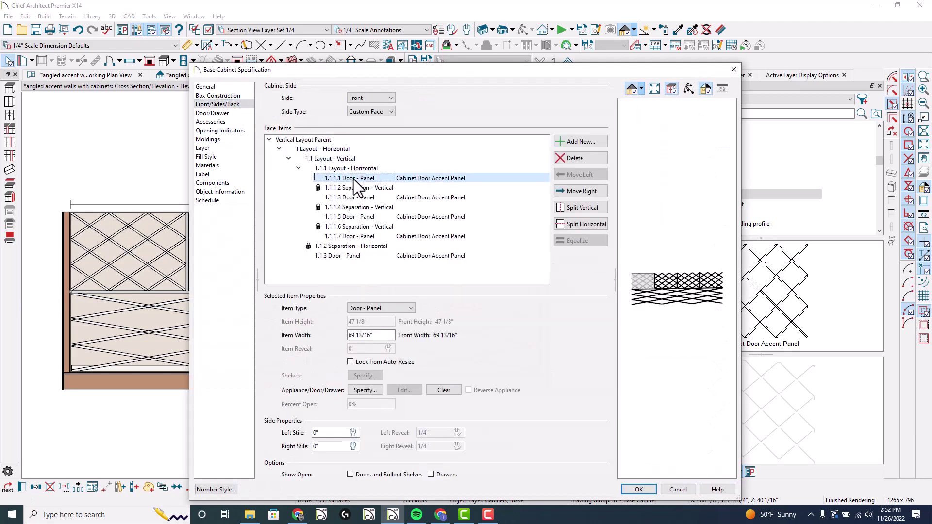
pyautogui.click(589, 208)
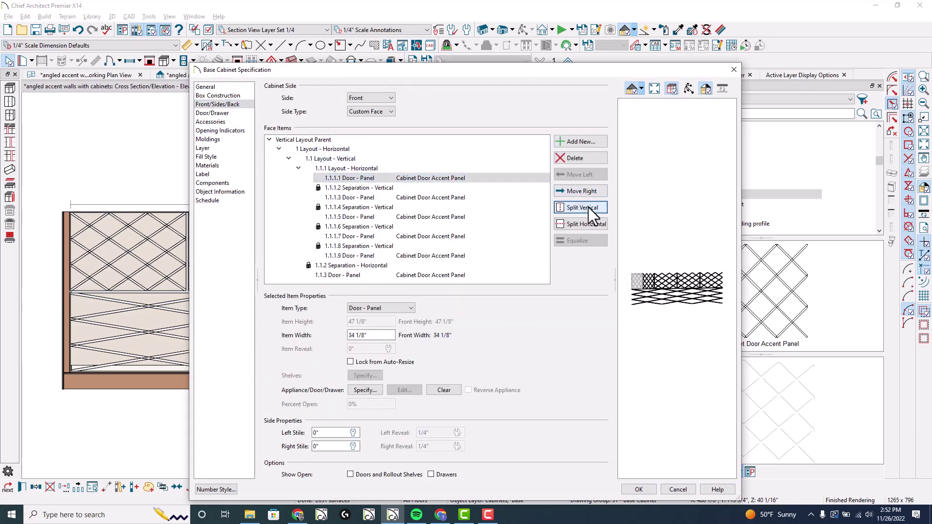
pyautogui.click(378, 167)
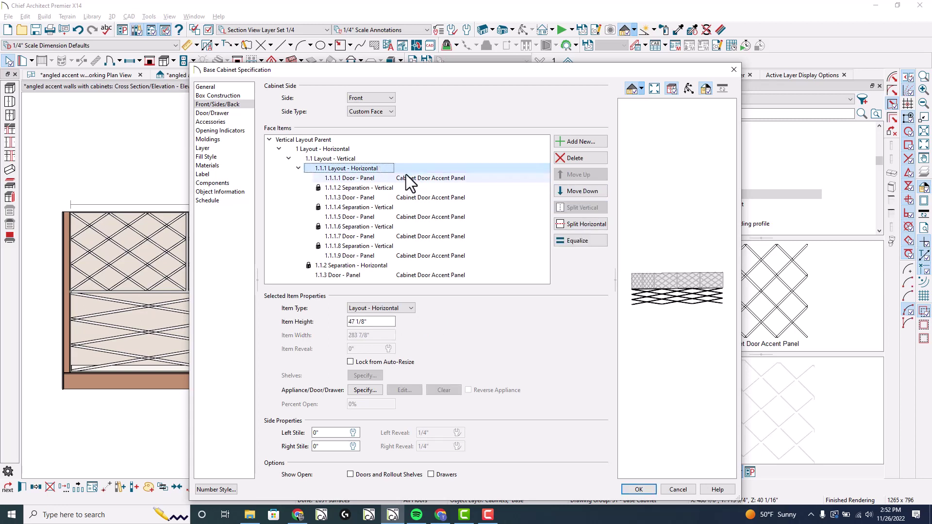
pyautogui.click(571, 240)
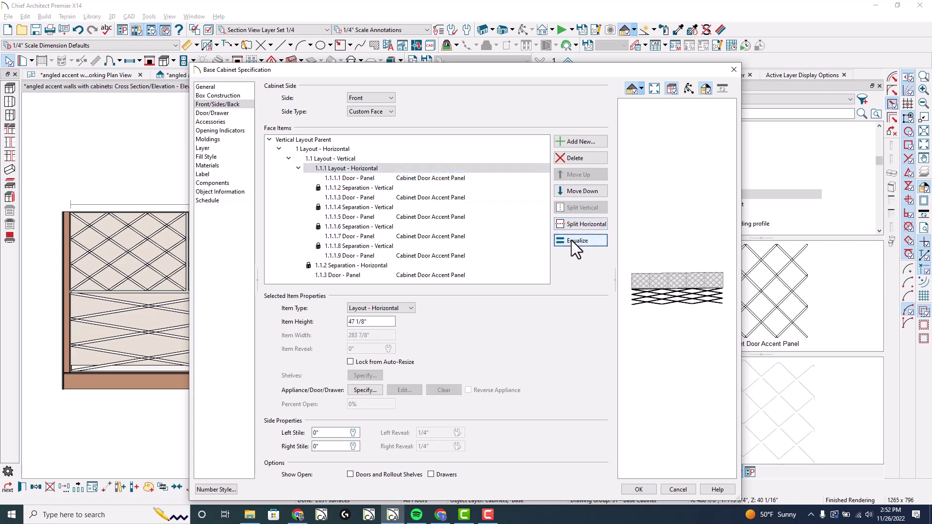
# Delete the four vertical separations in the upper panel row and the horizontal separation between the two rows
pyautogui.click(381, 188)
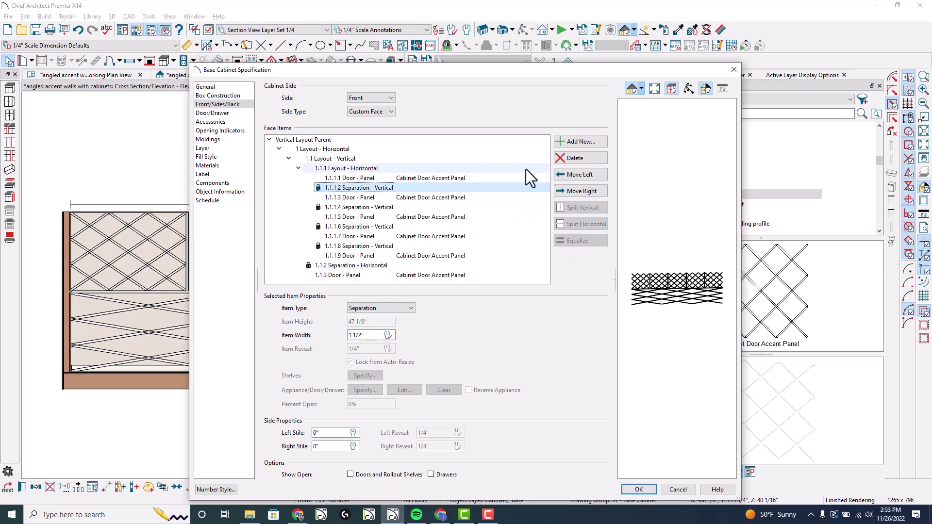
pyautogui.click(589, 159)
pyautogui.click(410, 197)
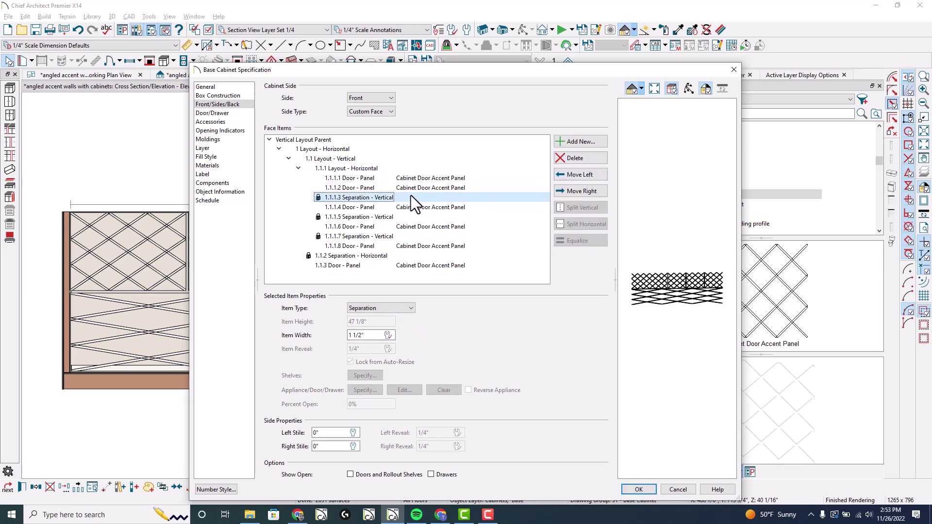
pyautogui.click(583, 159)
pyautogui.click(448, 208)
pyautogui.click(571, 158)
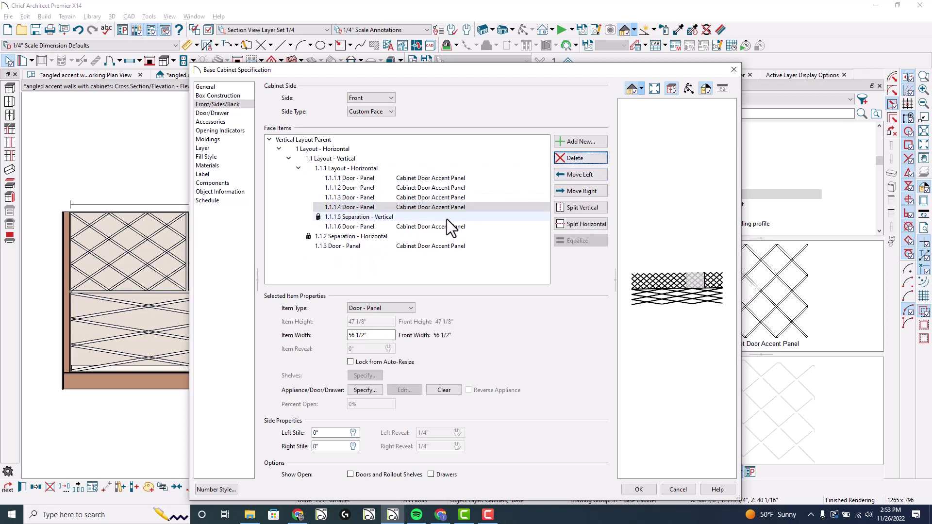
pyautogui.click(447, 219)
pyautogui.click(579, 157)
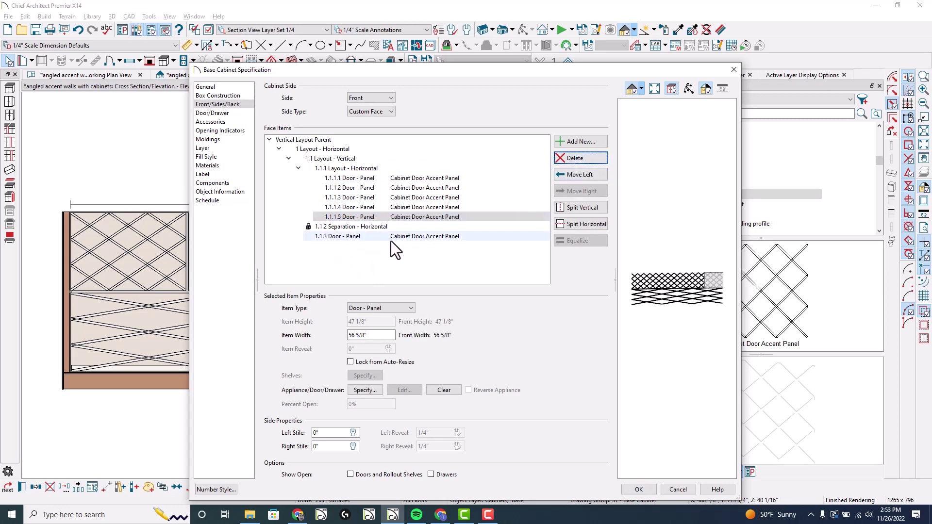
pyautogui.click(386, 225)
pyautogui.click(581, 158)
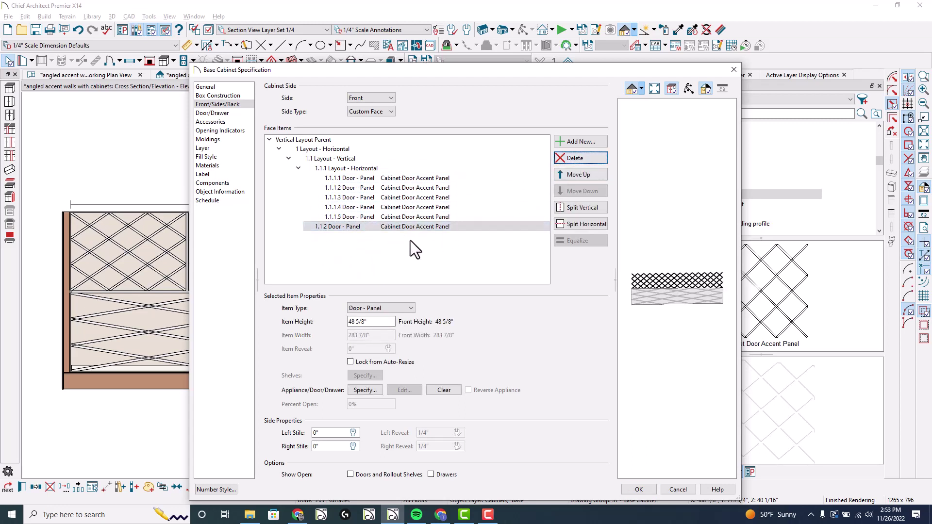
# Split the lower door panel vertically into five accent panels and equalize that row
pyautogui.click(397, 228)
pyautogui.click(587, 206)
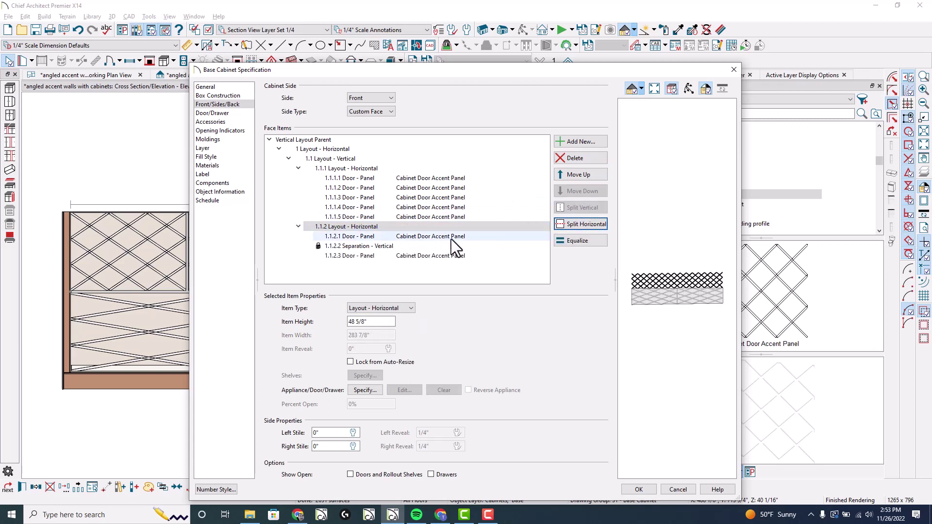
pyautogui.click(409, 237)
pyautogui.click(572, 209)
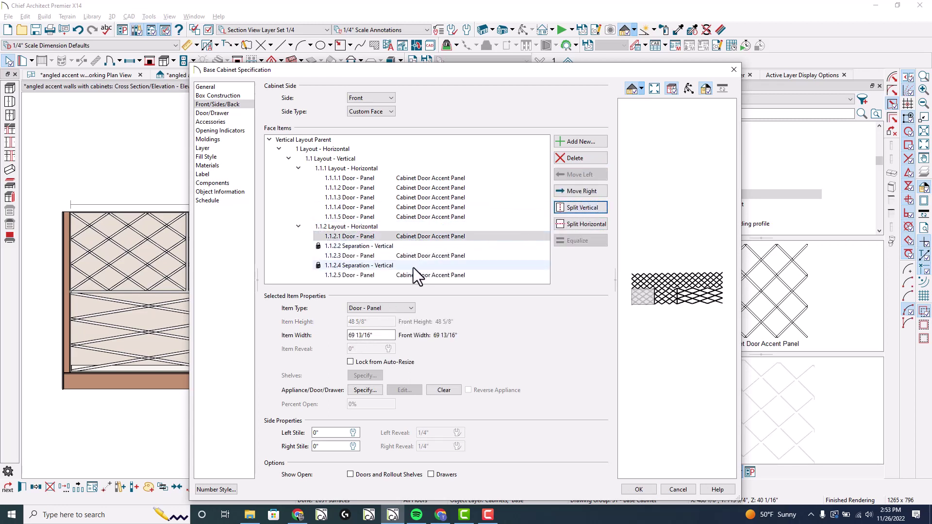
pyautogui.click(413, 273)
pyautogui.click(571, 205)
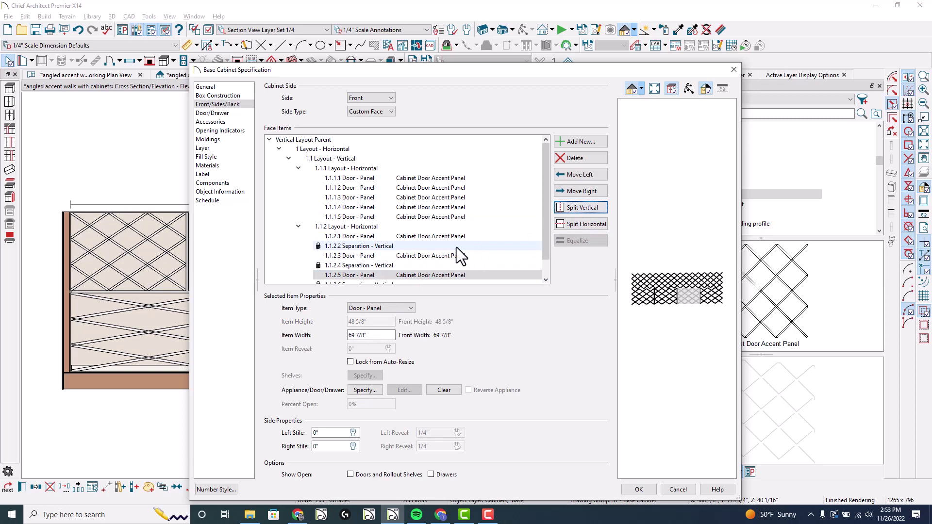
pyautogui.scroll(-1, 449, 255)
pyautogui.click(441, 275)
pyautogui.click(575, 207)
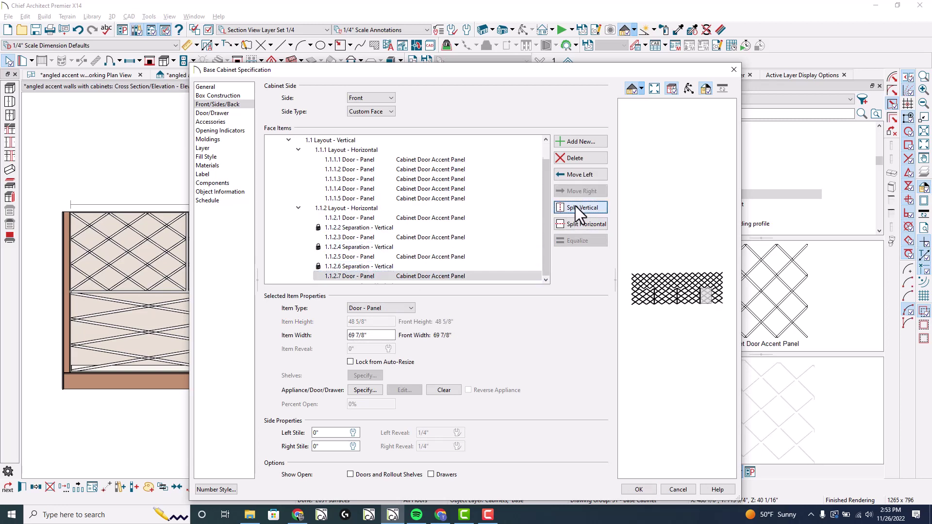
pyautogui.click(389, 208)
pyautogui.click(589, 242)
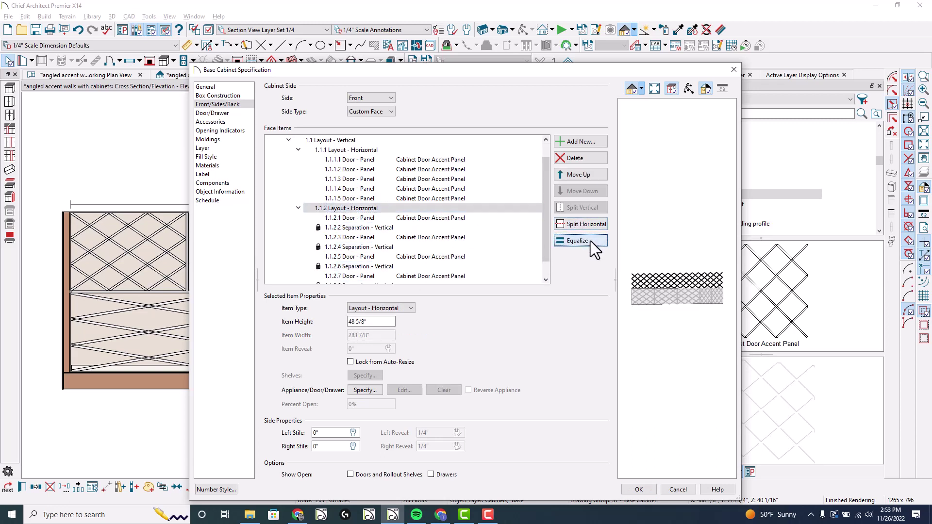
# Delete the four vertical separations between the lower-row panels and apply the new front layout
pyautogui.click(410, 225)
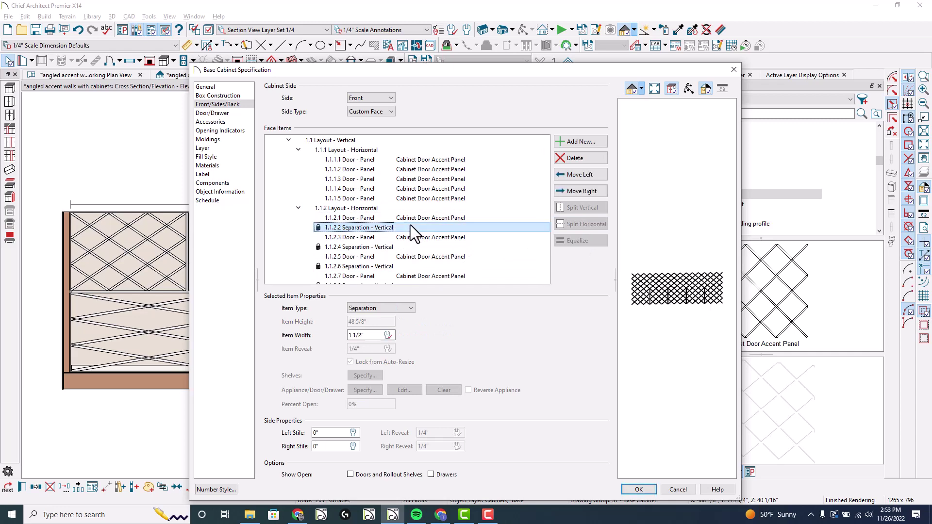
pyautogui.click(572, 160)
pyautogui.click(430, 235)
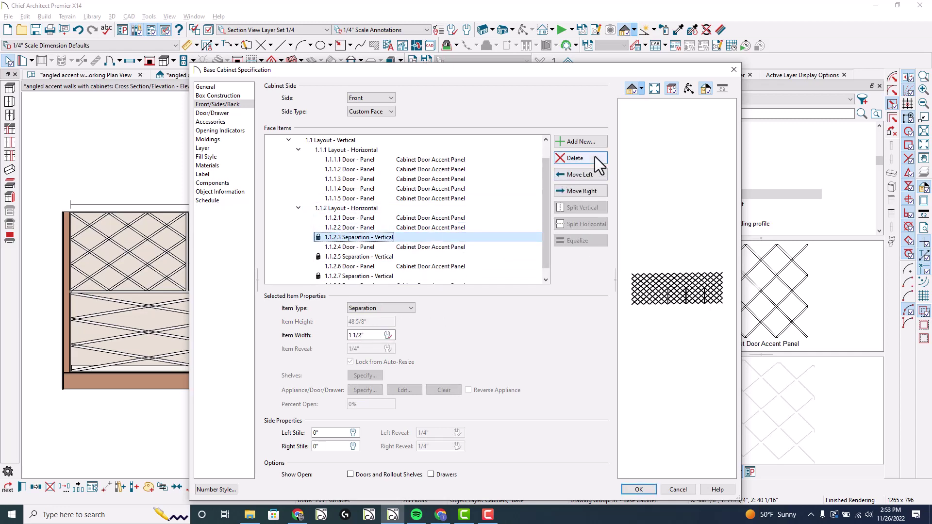
pyautogui.click(595, 156)
pyautogui.click(421, 246)
pyautogui.click(570, 162)
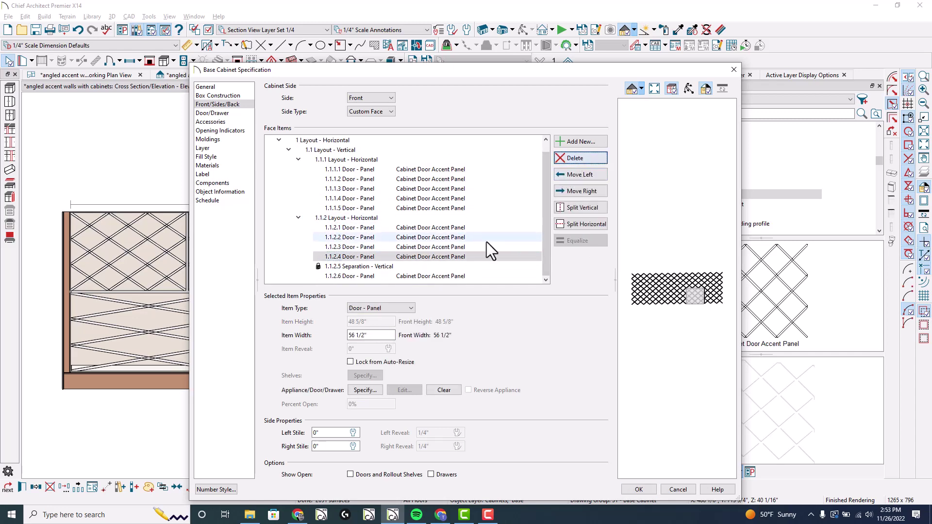
pyautogui.click(430, 266)
pyautogui.click(578, 159)
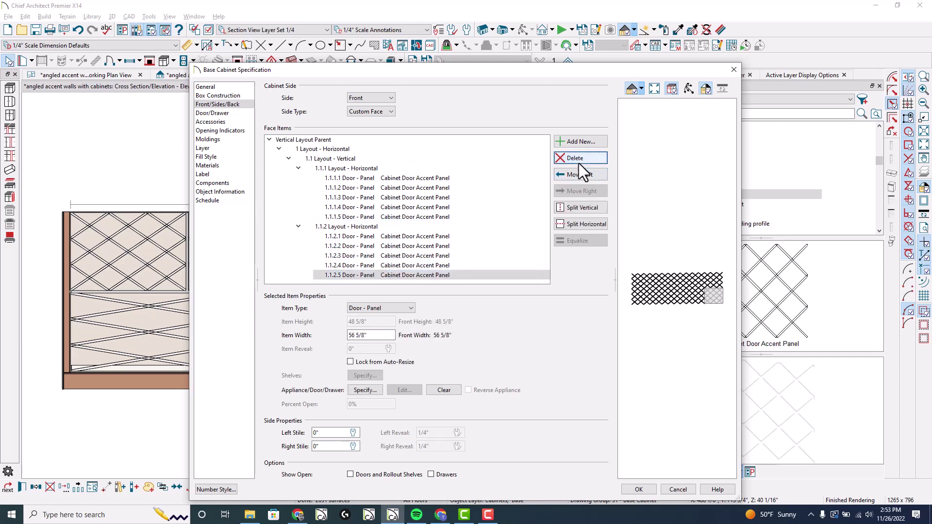
pyautogui.click(648, 490)
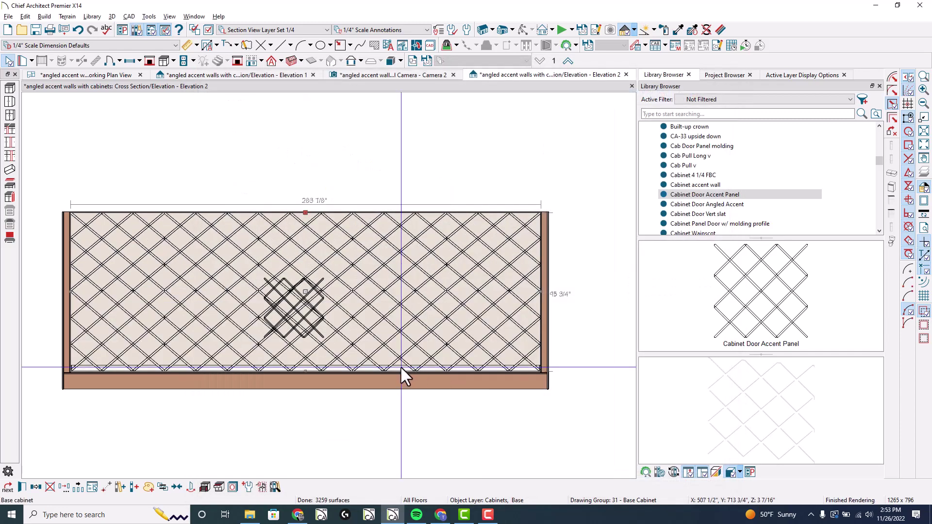
# Examine the continuous lattice in Elevation 2, comparing its joints and edges with the single lattice piece in front of the wall
pyautogui.scroll(2, 290, 305)
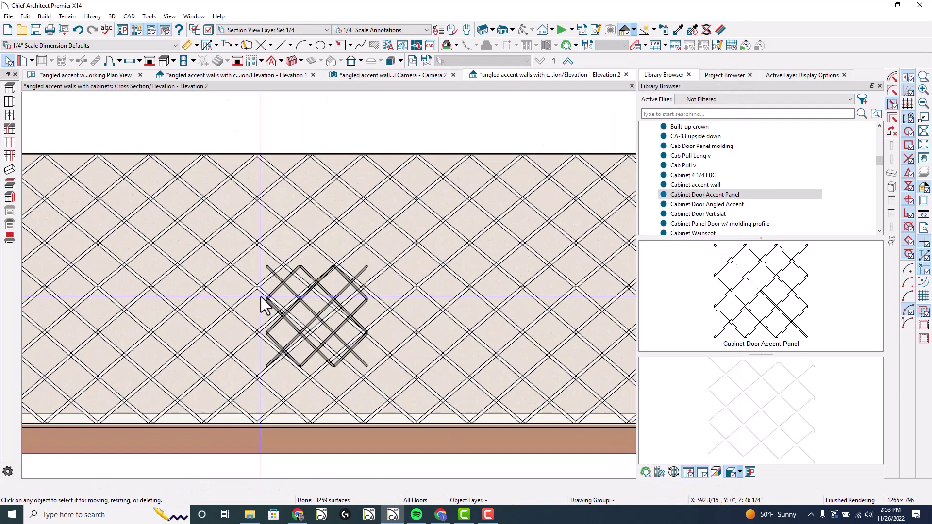
pyautogui.scroll(2, 301, 308)
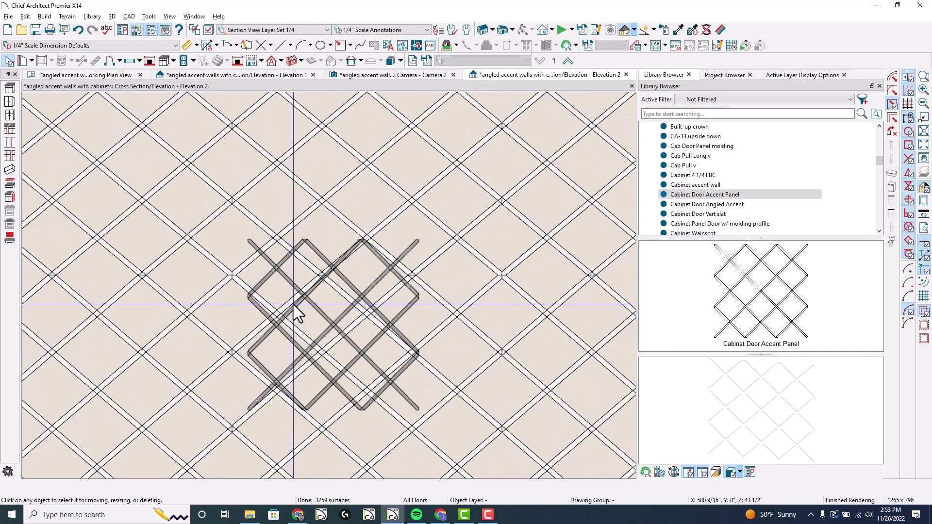
pyautogui.click(321, 313)
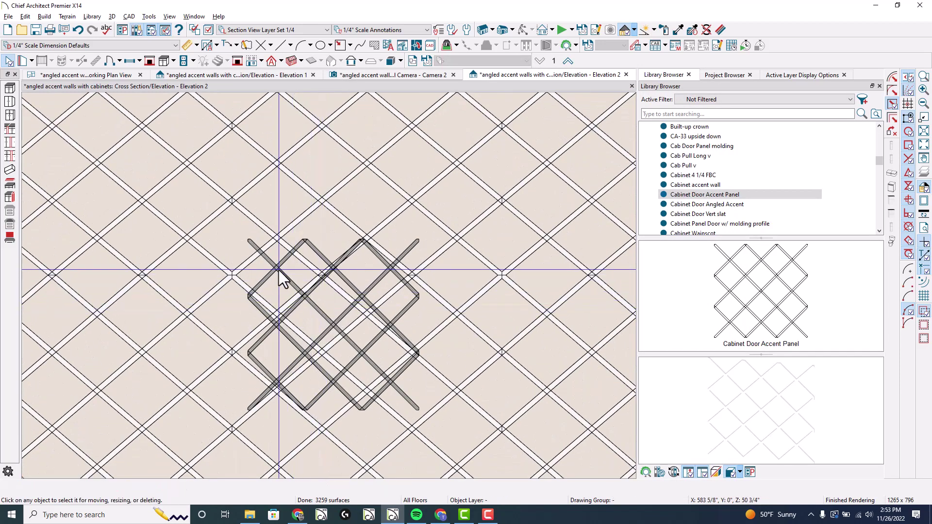
pyautogui.scroll(-1, 334, 239)
pyautogui.scroll(-4, 334, 239)
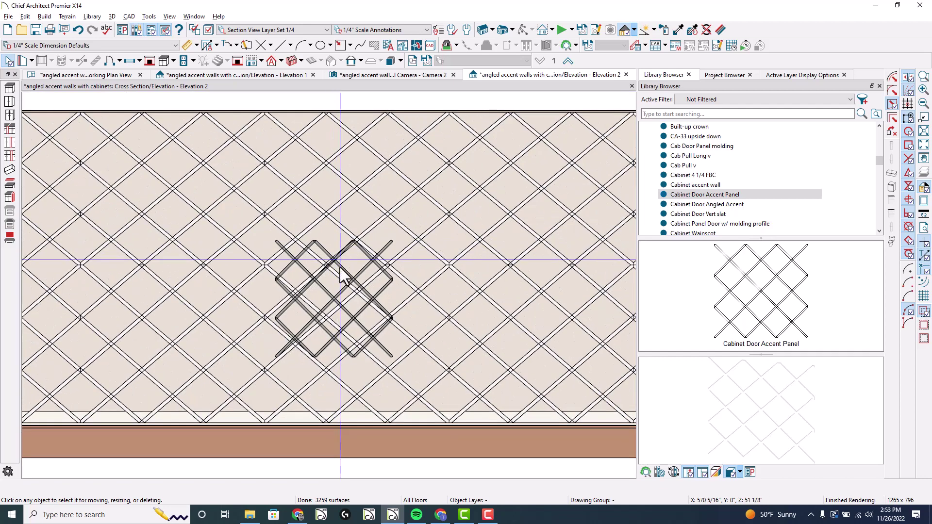
pyautogui.scroll(-1, 248, 354)
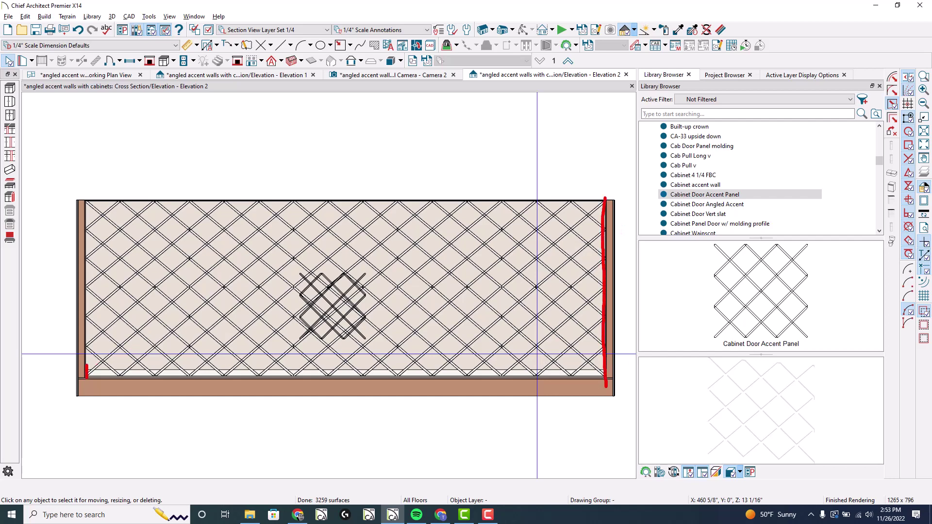
pyautogui.moveTo(87, 365); pyautogui.dragTo(82, 206)
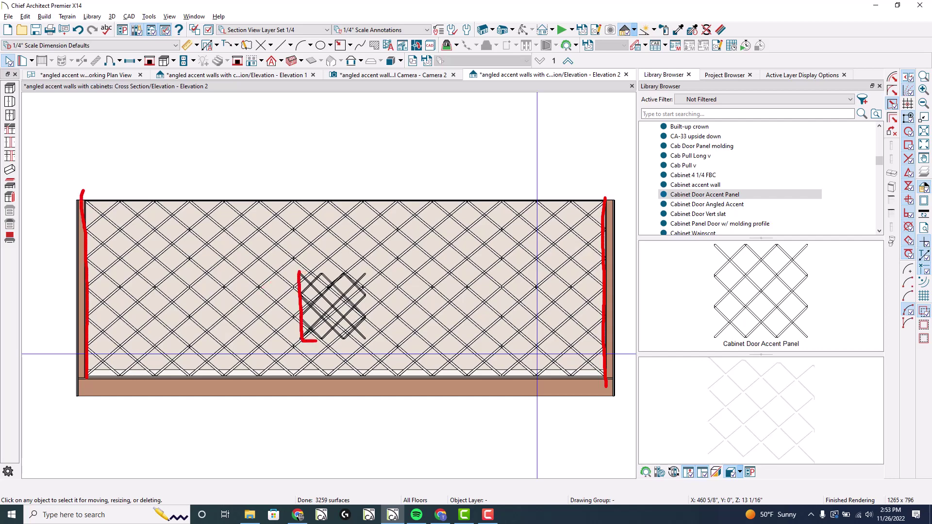
pyautogui.moveTo(316, 341); pyautogui.dragTo(365, 342)
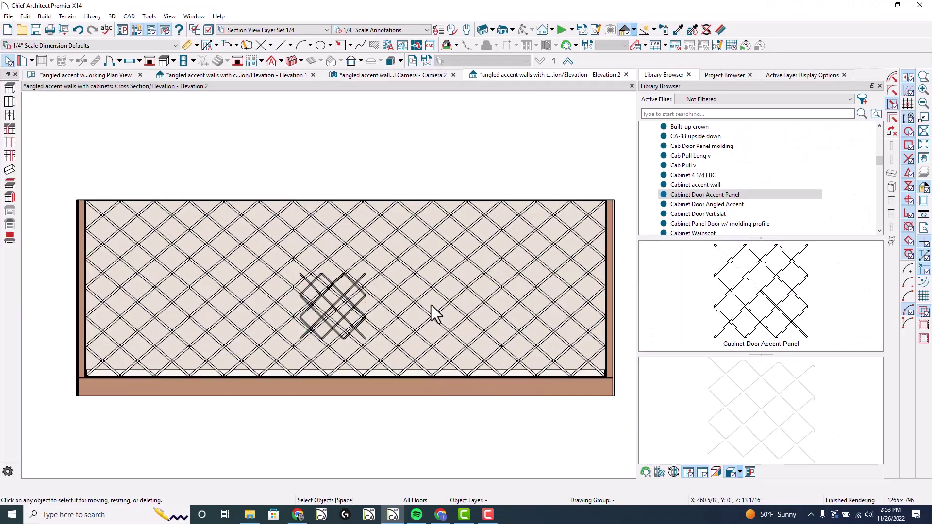
pyautogui.scroll(5, 432, 312)
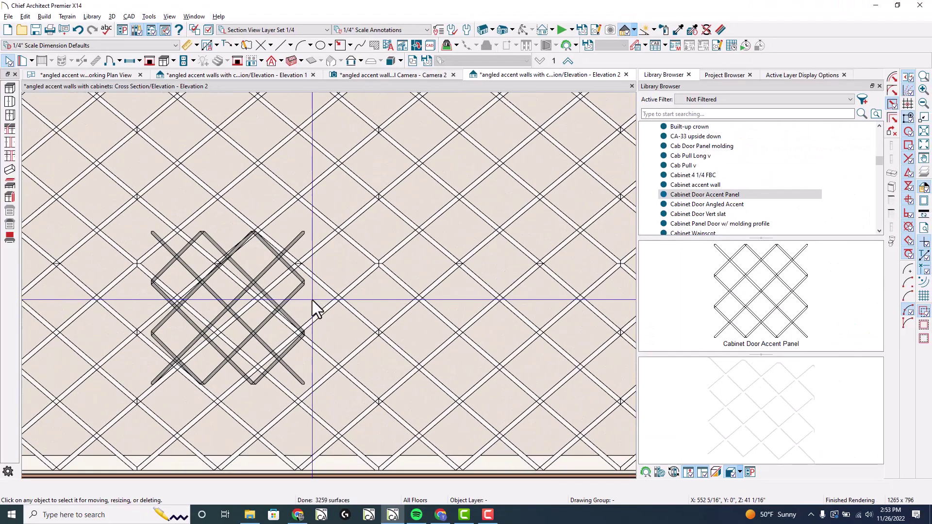
pyautogui.hotkey('ctrl', '2')
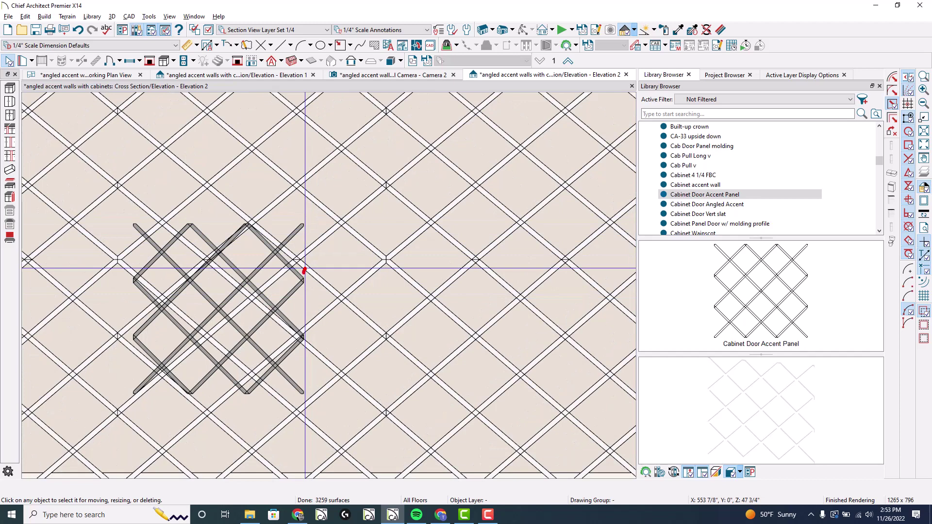
pyautogui.moveTo(302, 349)
pyautogui.mouseDown()
pyautogui.moveTo(305, 222)
pyautogui.moveTo(185, 226)
pyautogui.mouseUp()
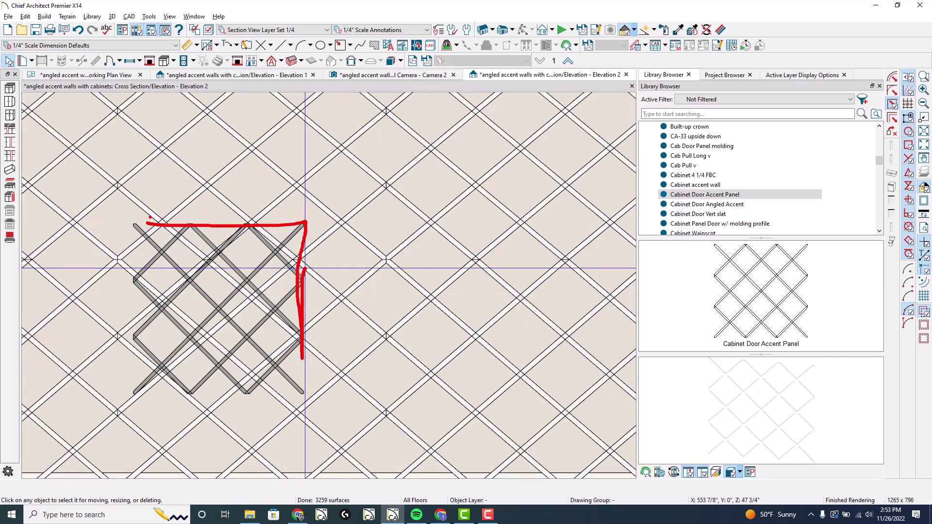
pyautogui.press('e')
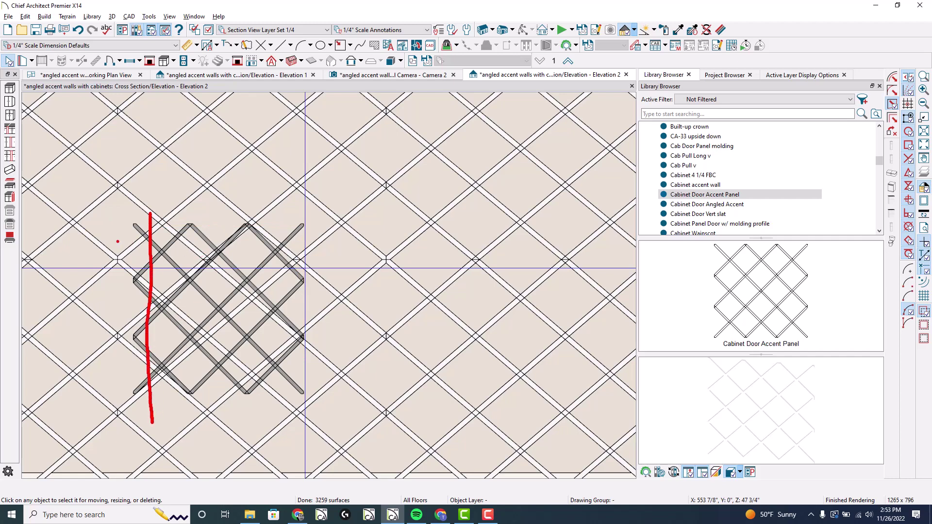
pyautogui.moveTo(117, 241); pyautogui.dragTo(353, 241)
pyautogui.moveTo(130, 377); pyautogui.dragTo(288, 369)
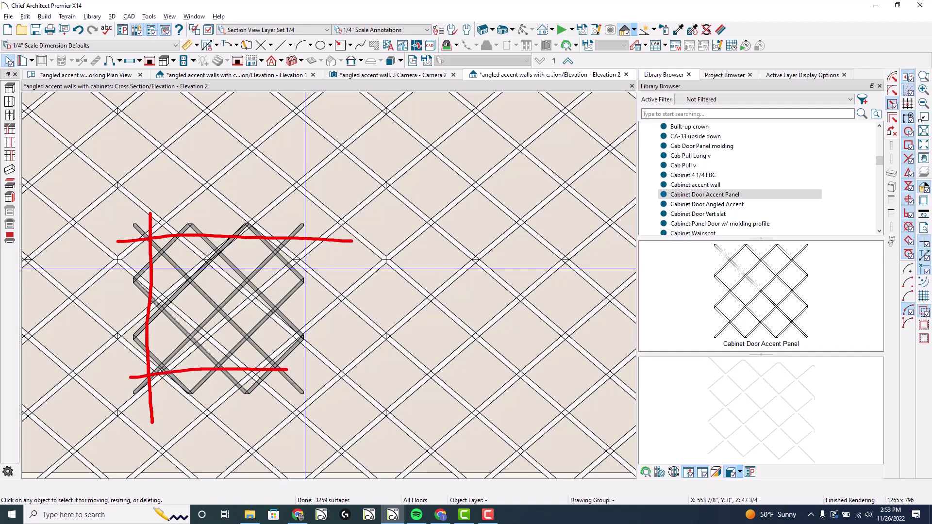
pyautogui.press('Escape')
# Enable No Room Moldings Interior for the wall behind the lattice in Elevation 2
pyautogui.scroll(-5, 353, 385)
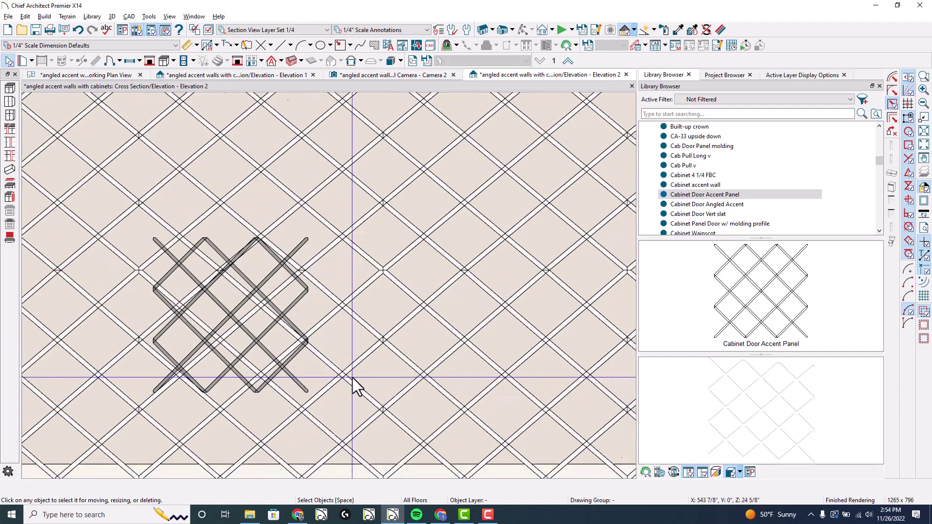
pyautogui.scroll(-1, 409, 387)
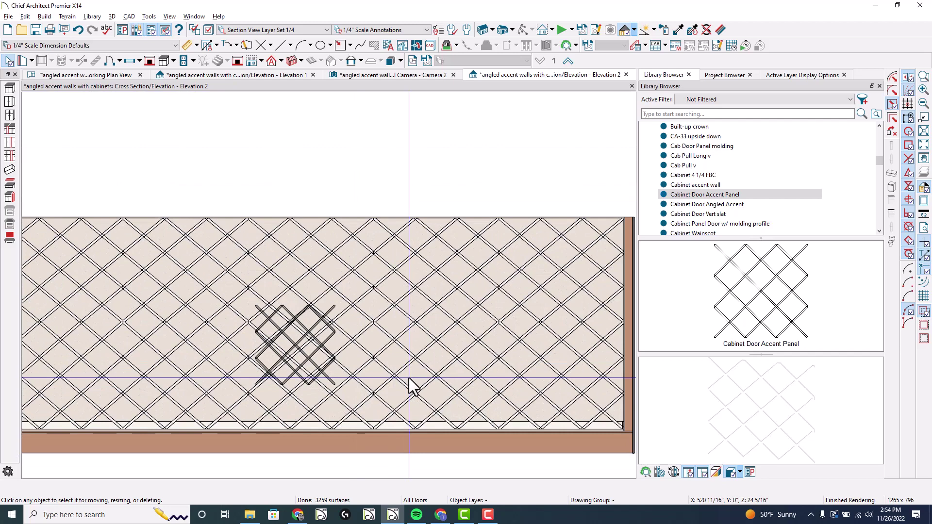
pyautogui.scroll(-1, 409, 387)
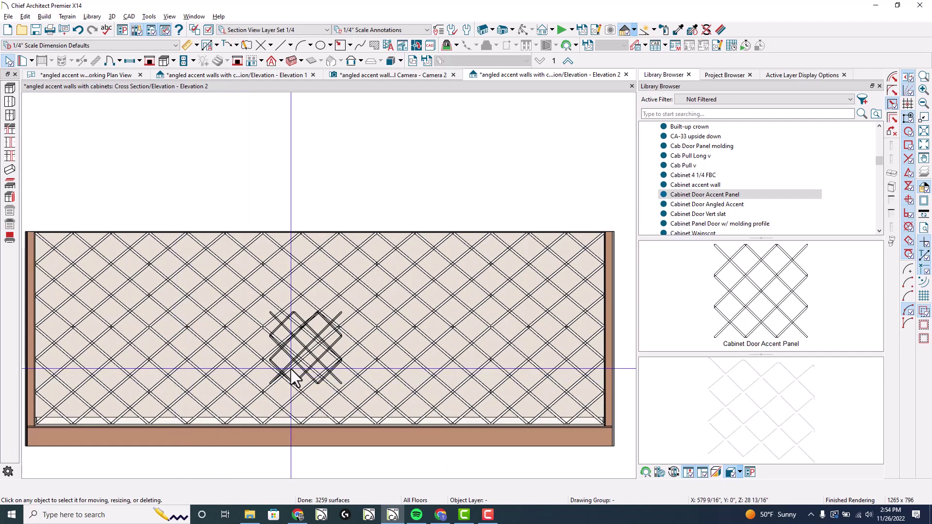
pyautogui.click(262, 291)
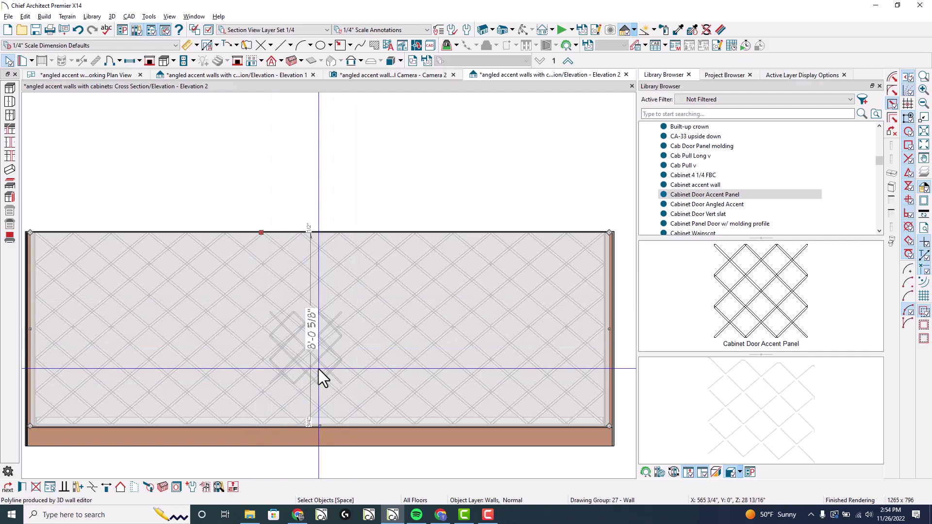
pyautogui.doubleClick(276, 371)
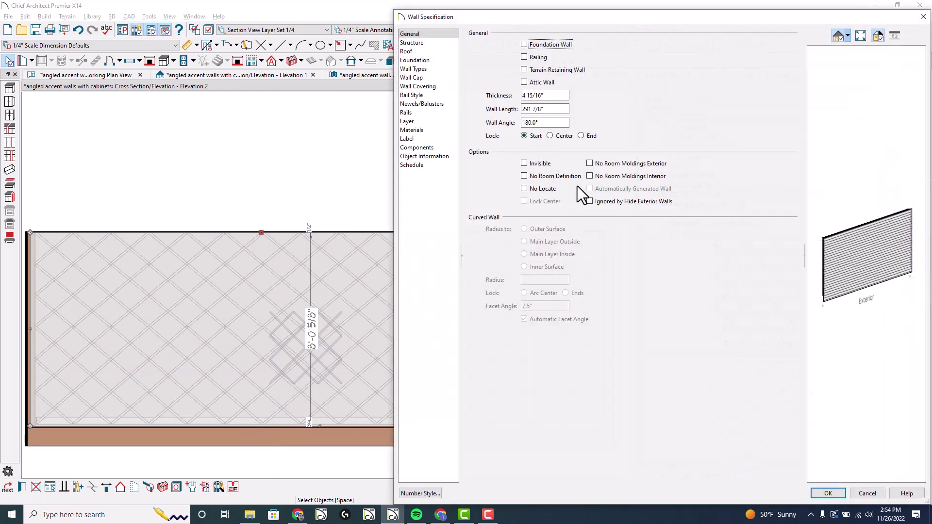
pyautogui.click(632, 179)
pyautogui.press('Return')
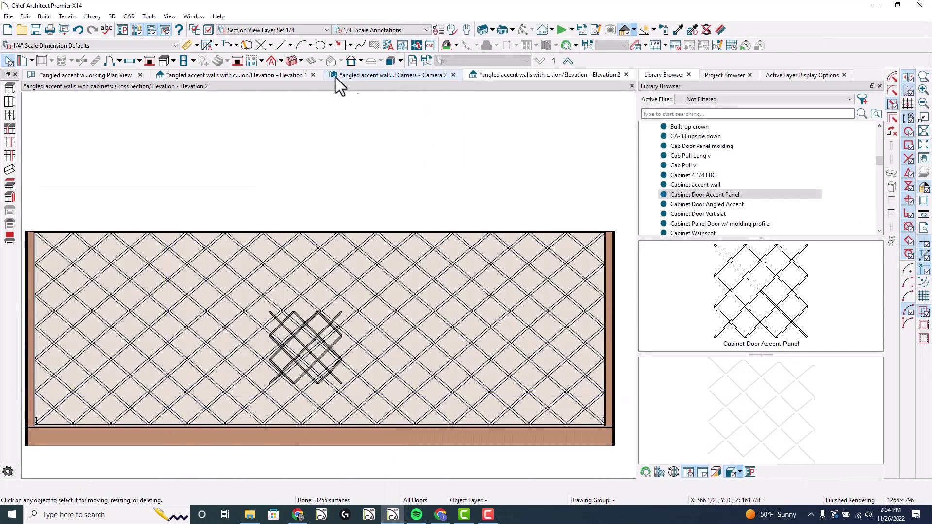
# Inspect the lattice accent walls on both sides of the room in the Camera 2 view
pyautogui.click(373, 75)
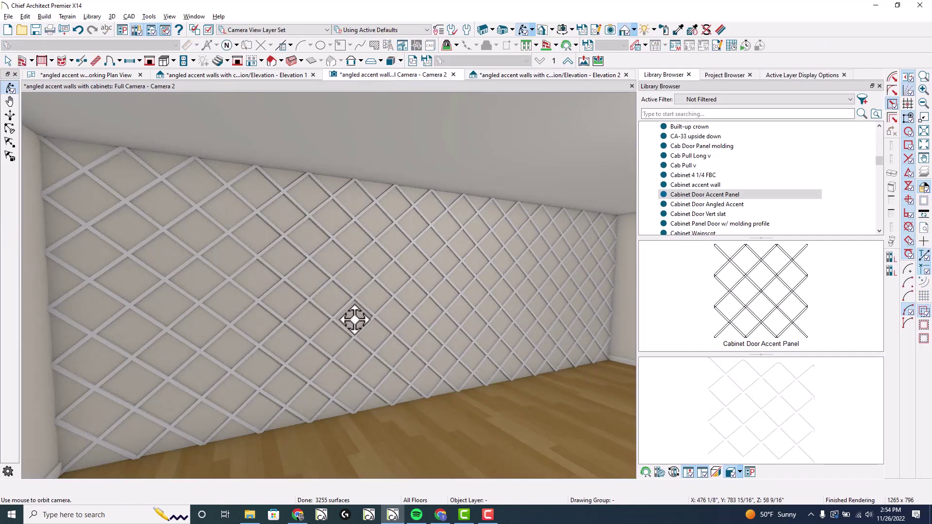
pyautogui.moveTo(333, 336); pyautogui.dragTo(424, 324)
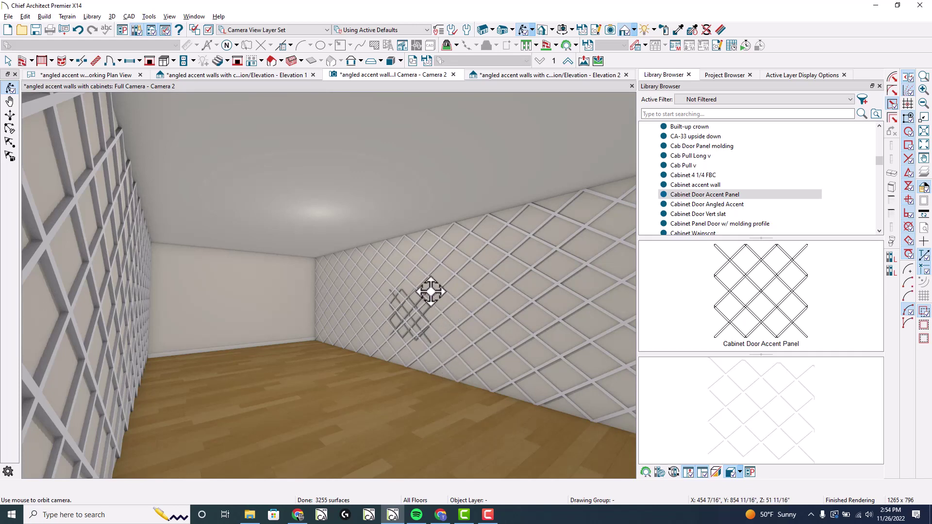
pyautogui.moveTo(429, 292); pyautogui.dragTo(379, 301)
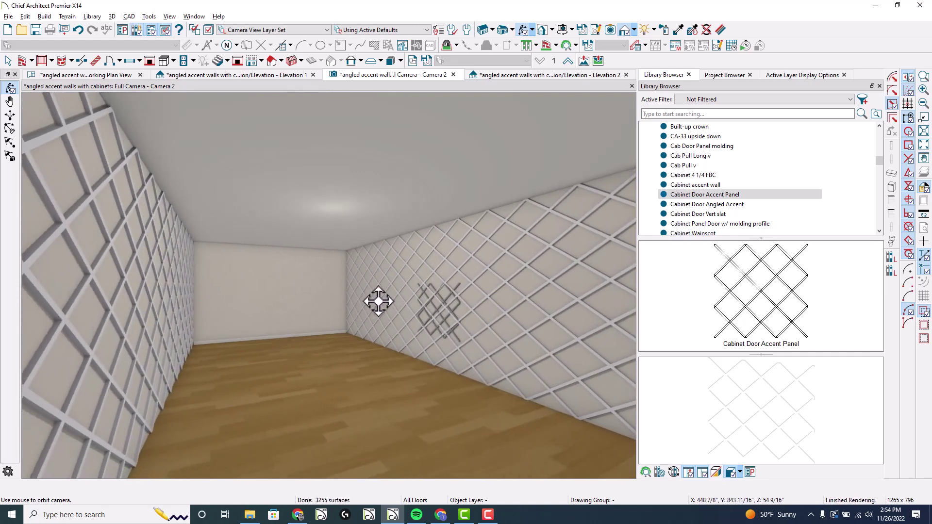